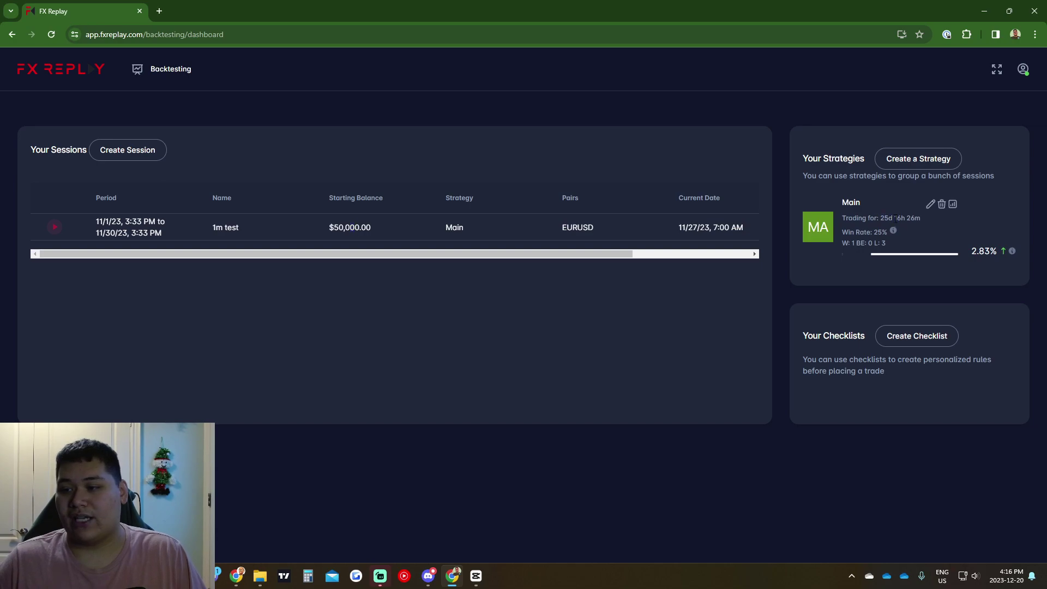
double_click(979, 252)
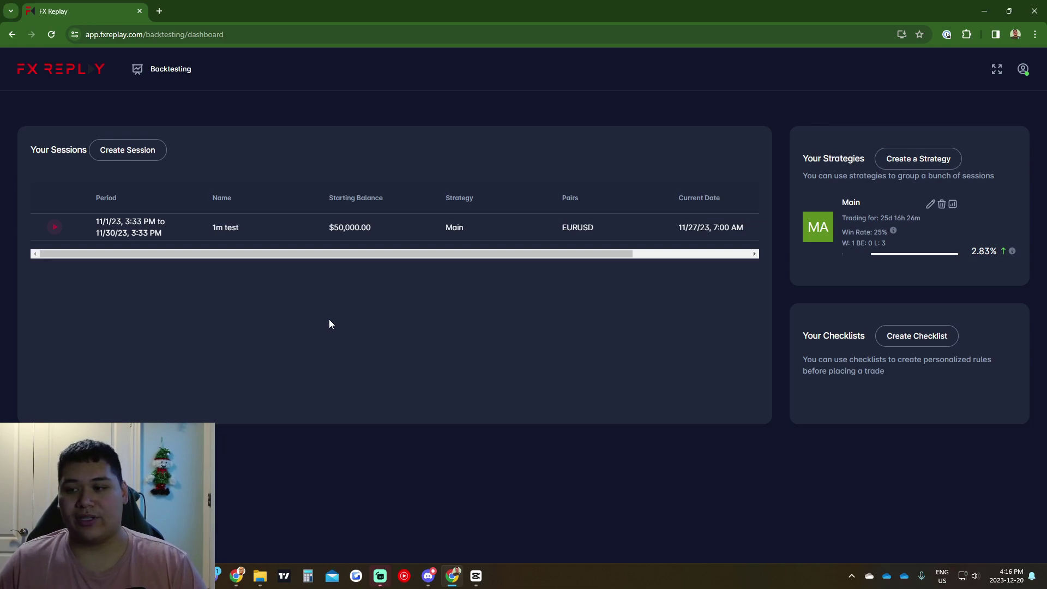
left_click(821, 158)
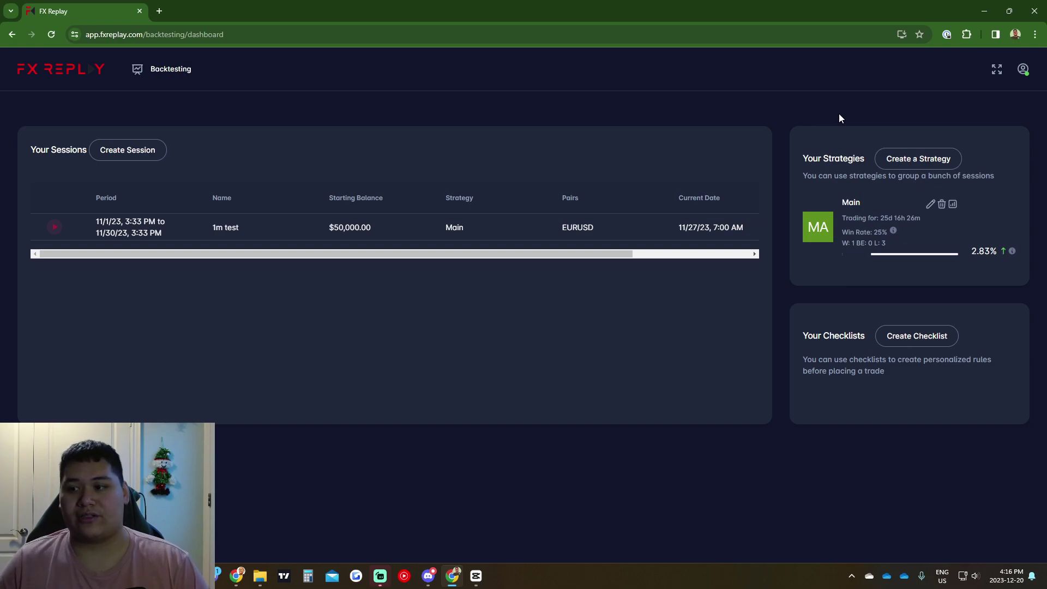
Step: Create and save a new strategy named FVG with the description FVG
left_click(901, 162)
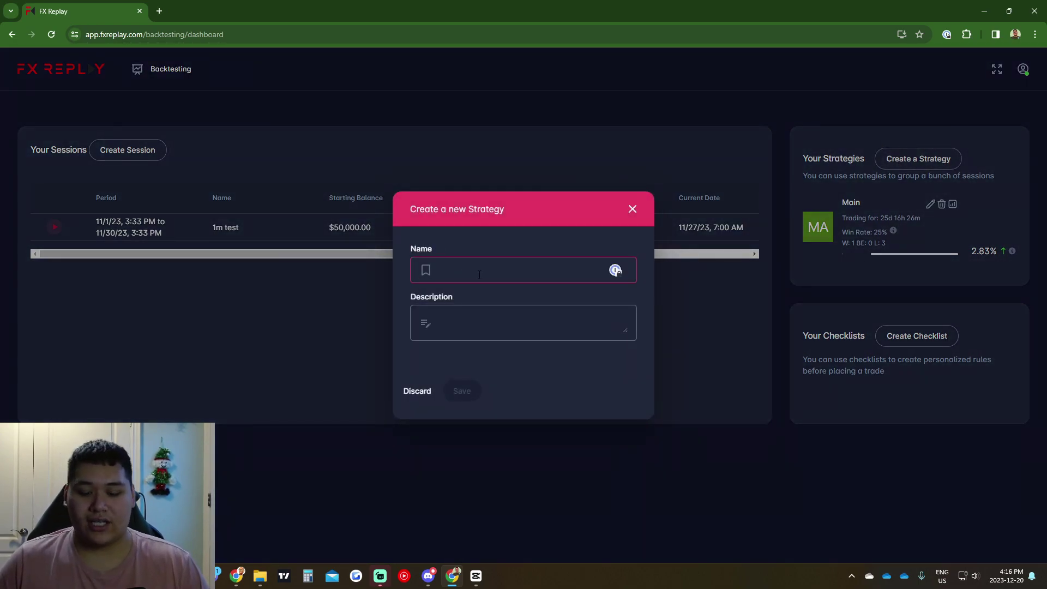
type("FVG")
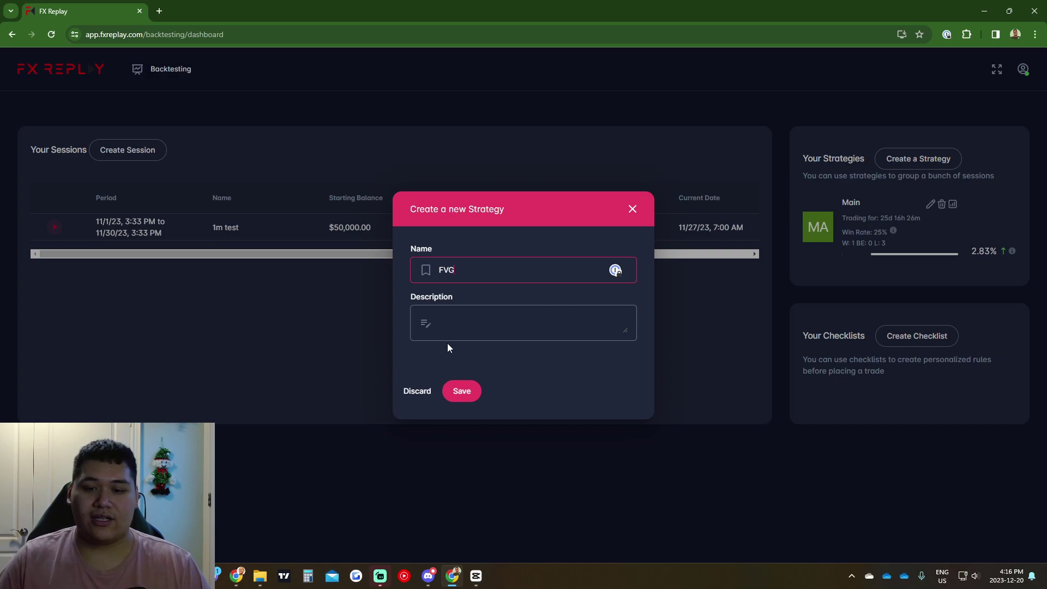
left_click(464, 322)
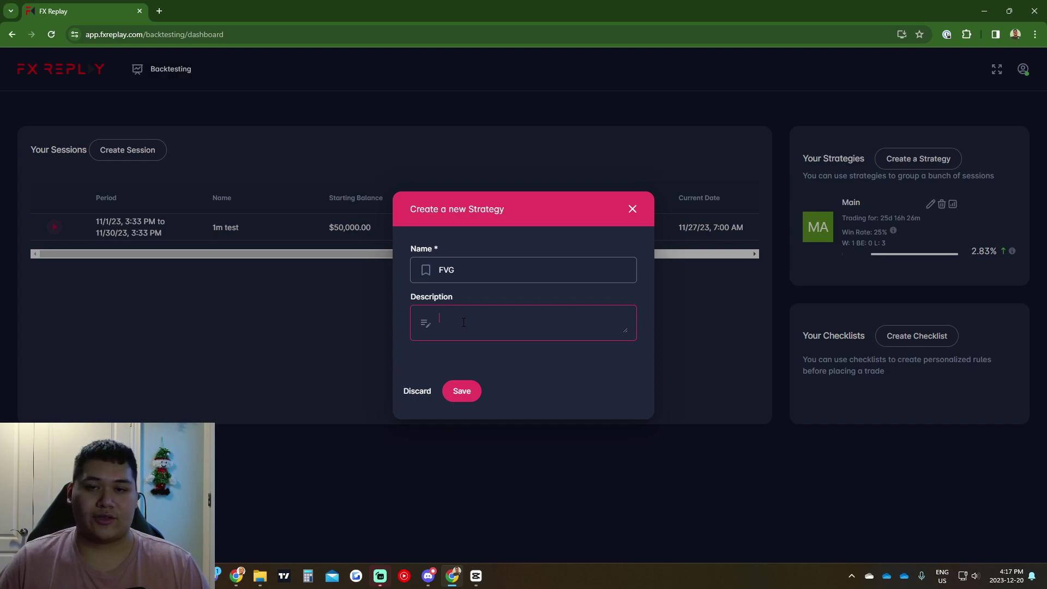
type("FVG")
left_click(462, 391)
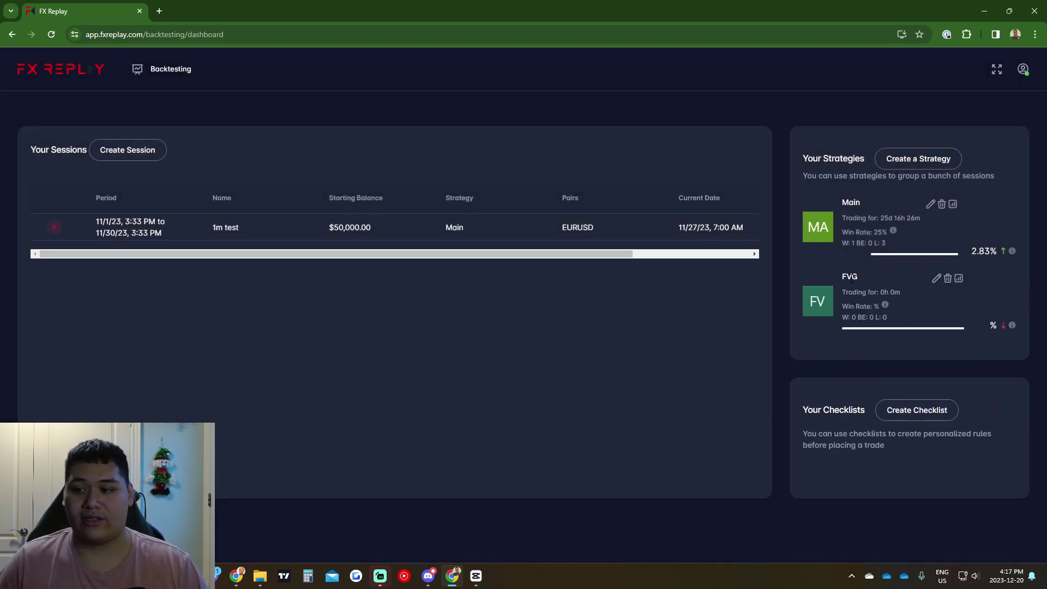
left_click(862, 327)
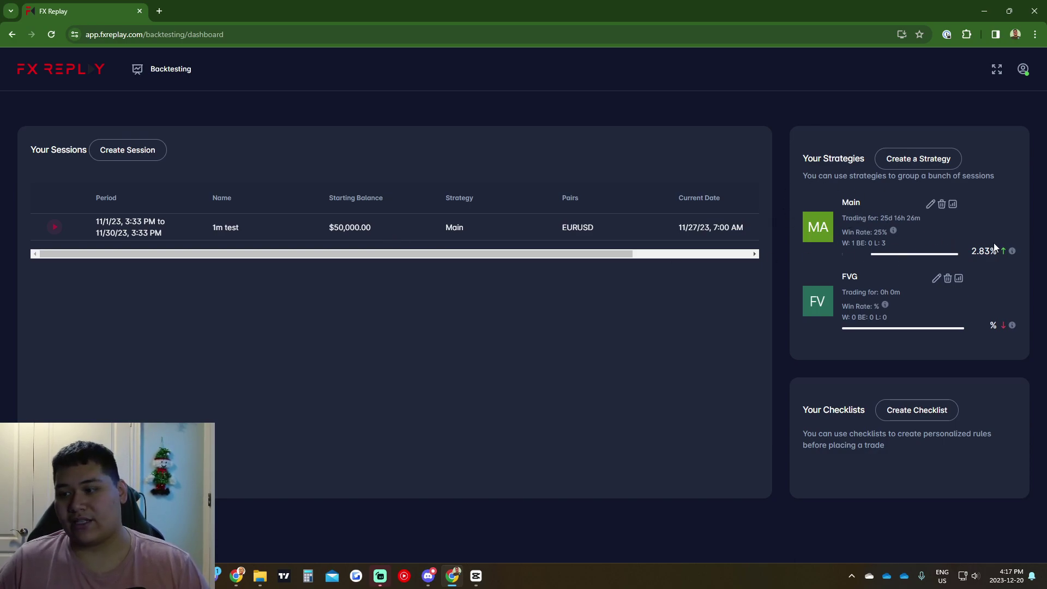
left_click(961, 251)
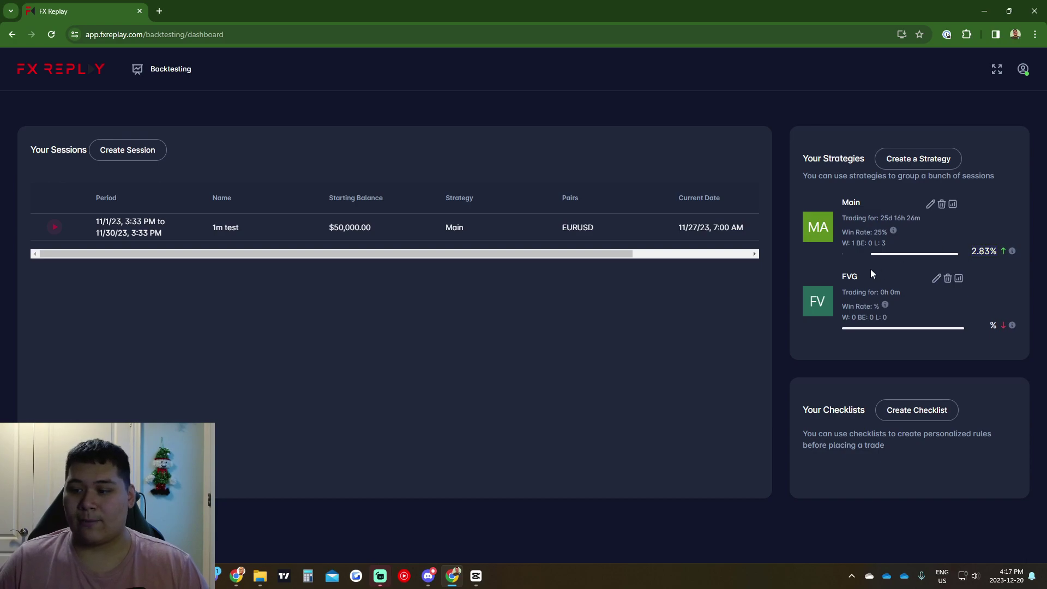
Step: Start a new checklist named "main" and add BOS as its first item
left_click(918, 408)
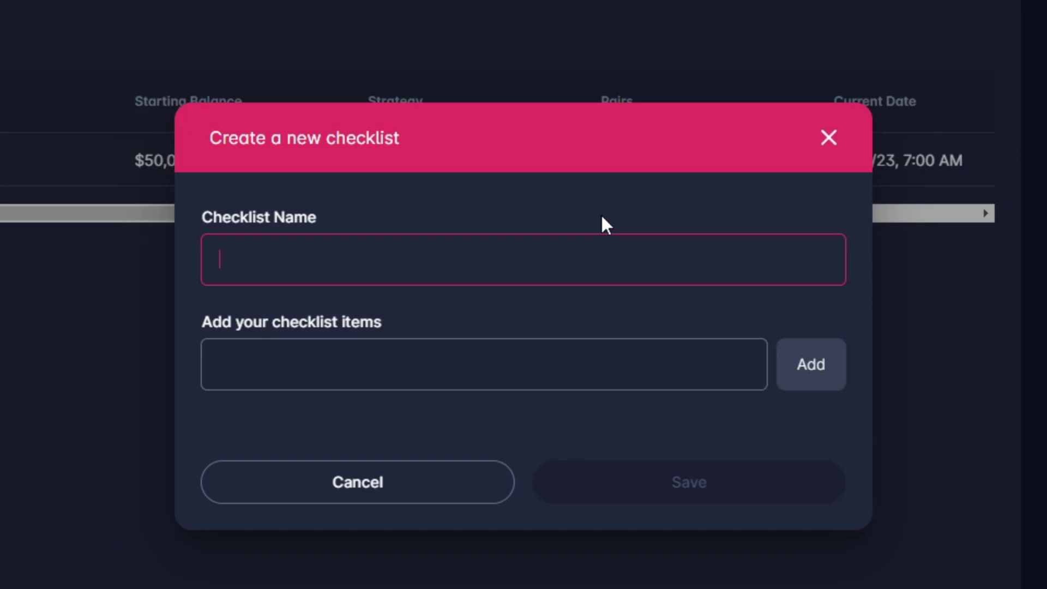
type("main")
key("Tab")
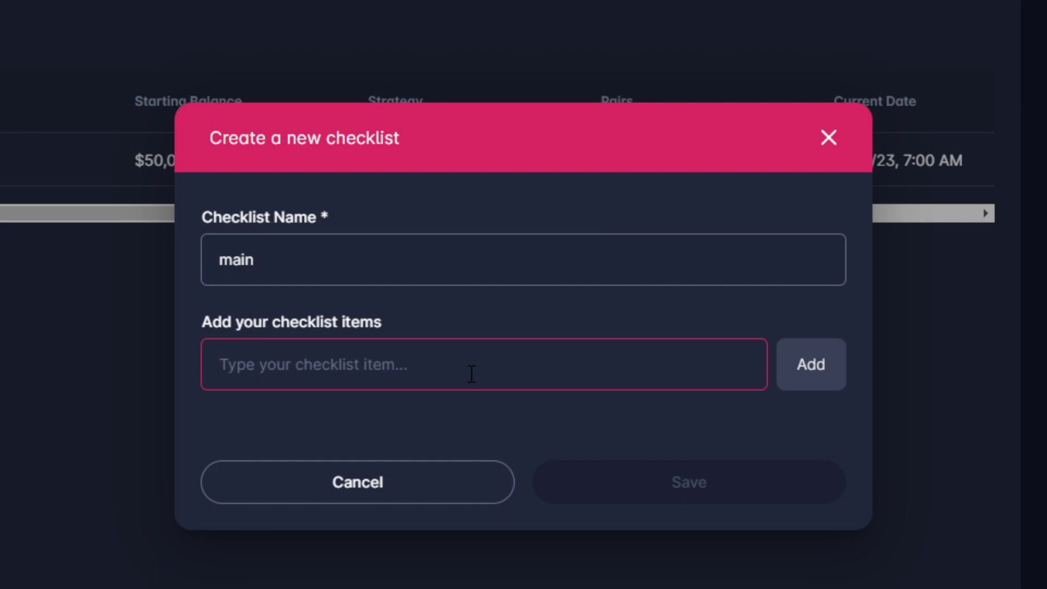
type("BOS")
left_click(808, 379)
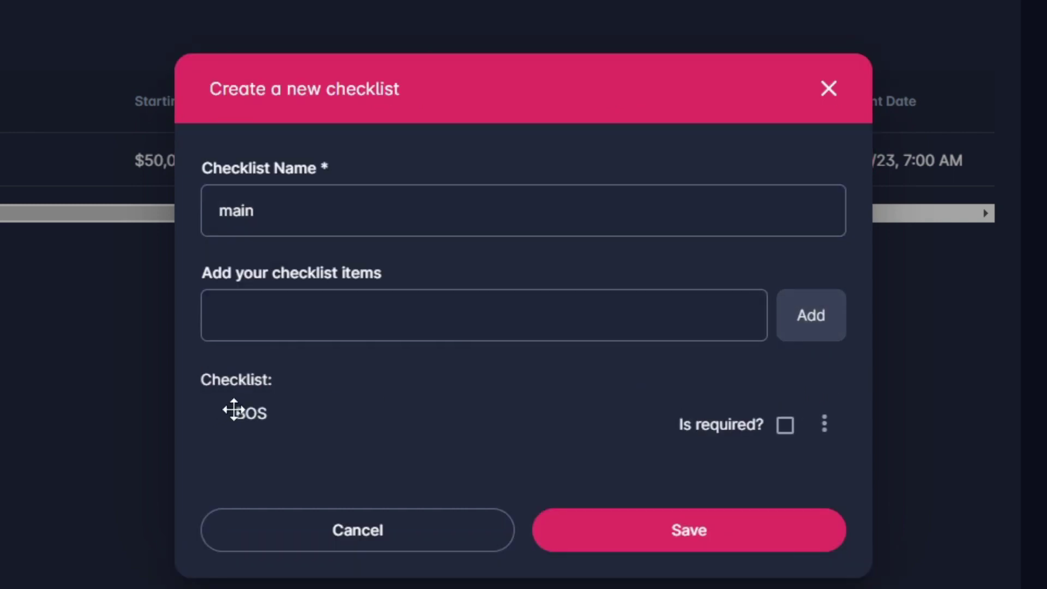
Step: Add Gap as the second item of the checklist
left_click(292, 330)
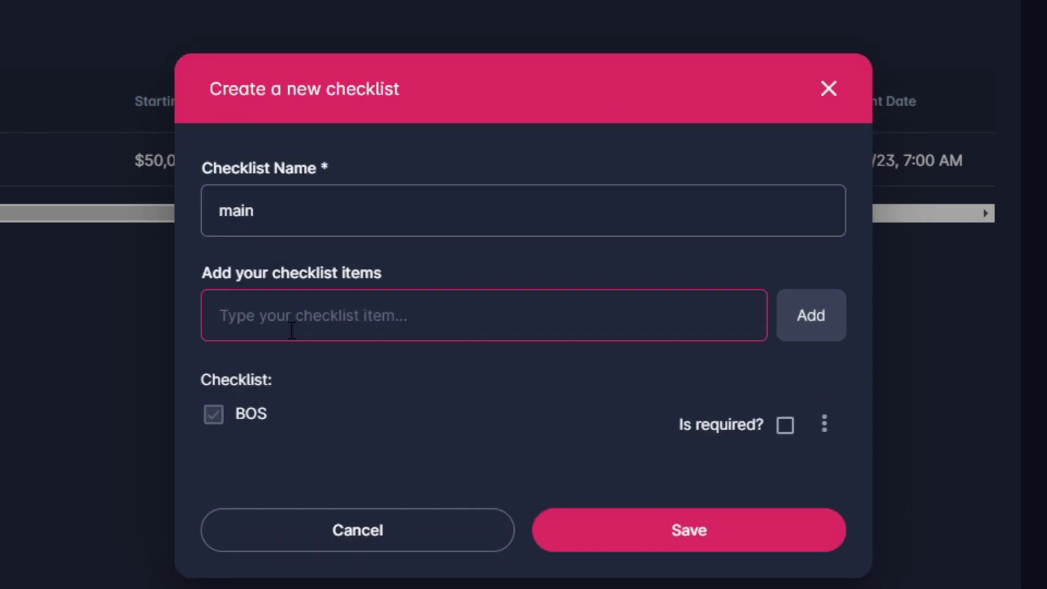
type("FVG")
key("BackSpace")
key("BackSpace")
key("BackSpace")
type("Gap")
left_click(817, 327)
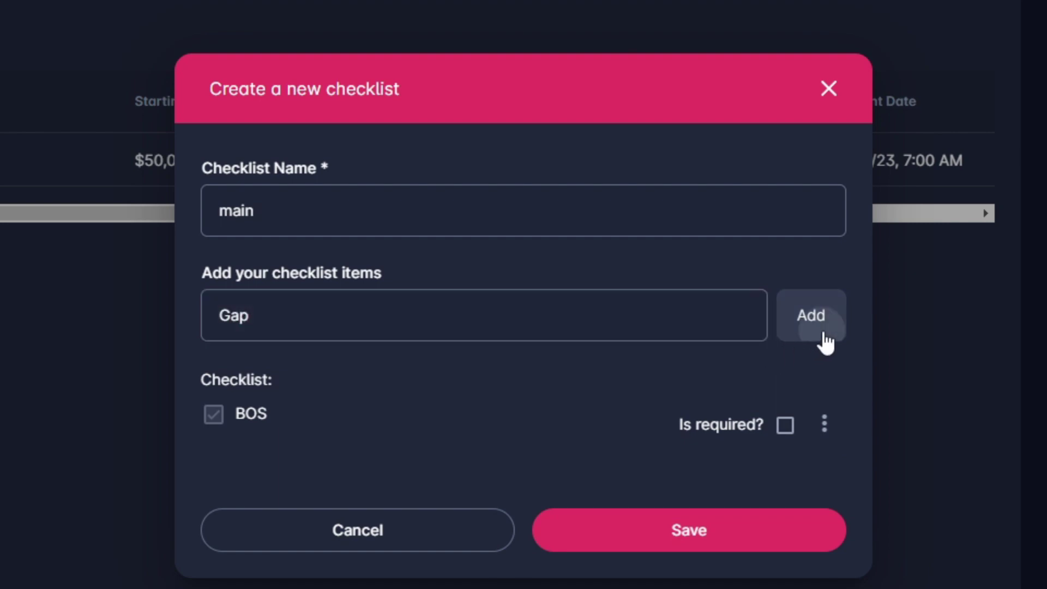
Step: Add HTF as the third checklist item and save the checklist
left_click(329, 291)
type("G")
key("BackSpace")
type("HTF")
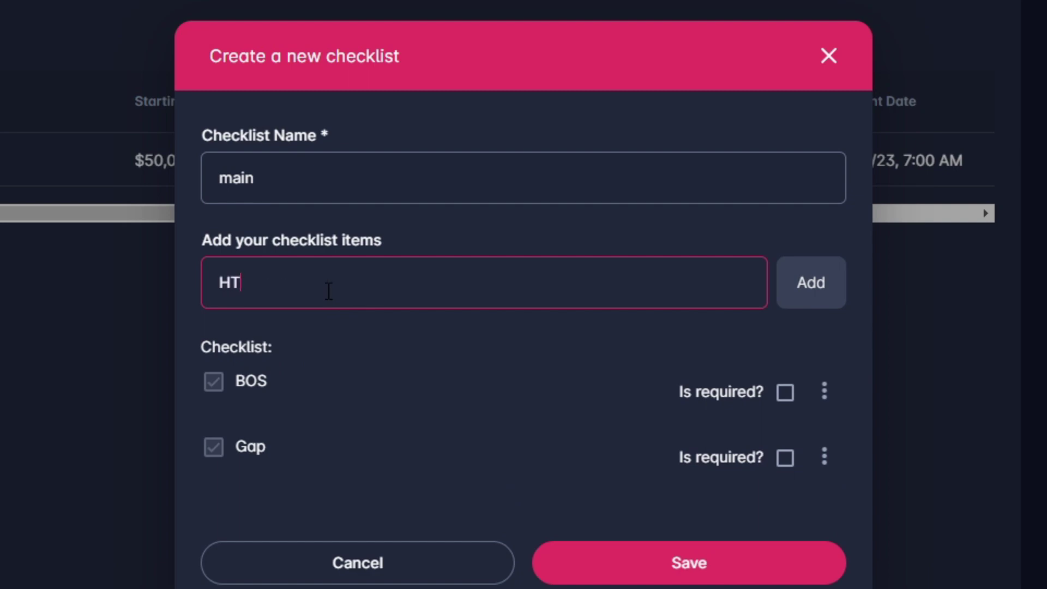
left_click(842, 295)
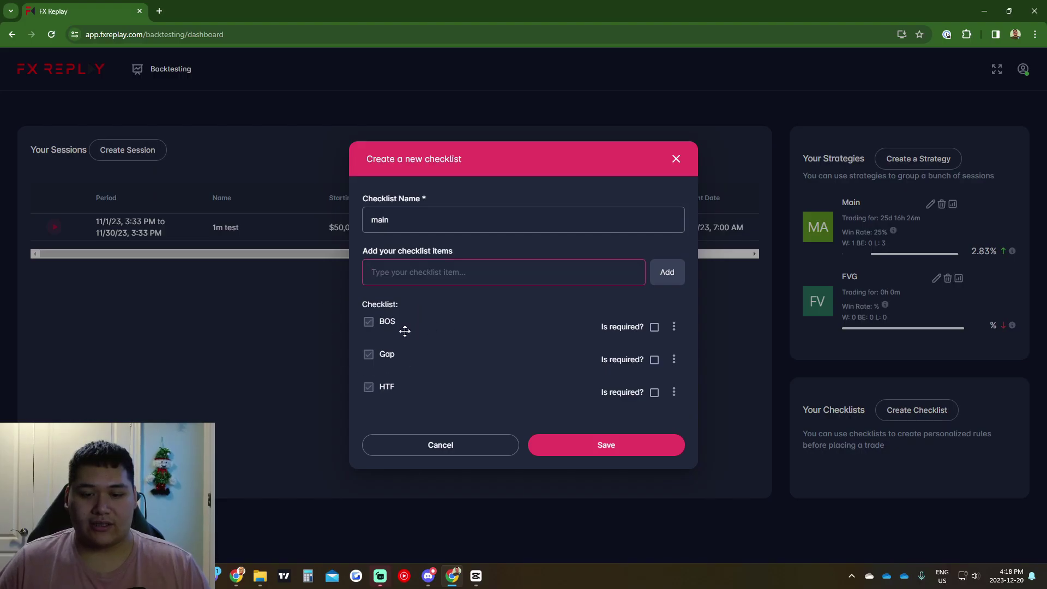
left_click(563, 449)
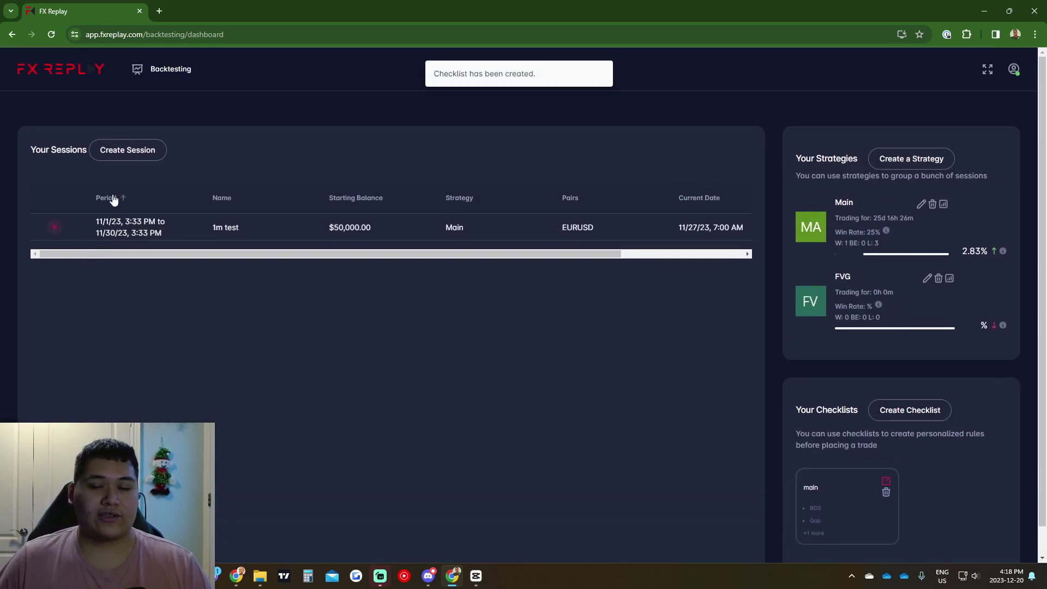
Step: Start a new backtesting session with an account balance of $100000
left_click(127, 150)
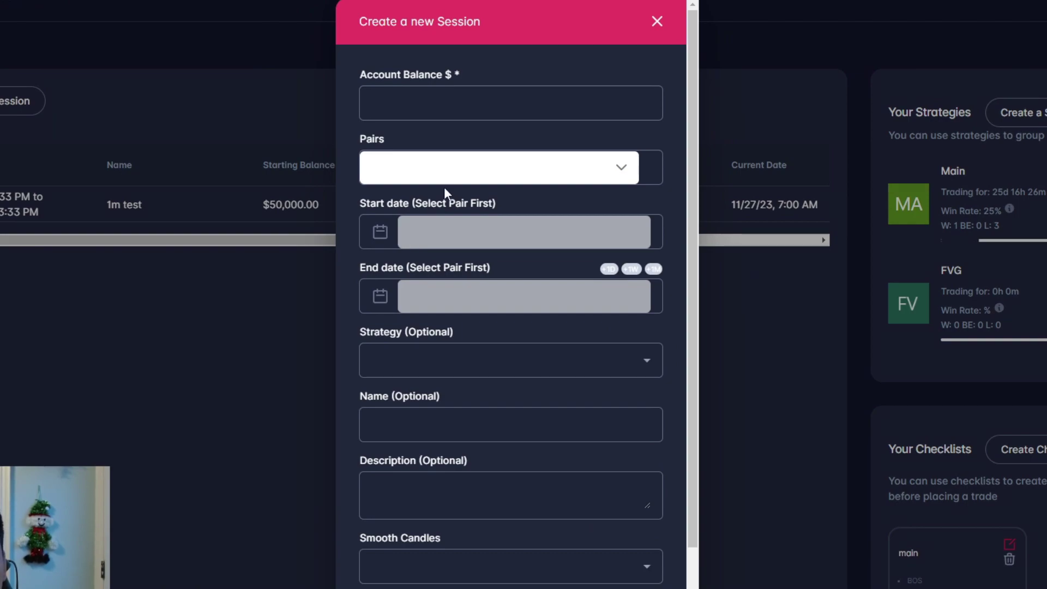
scroll(503, 246, "down", 1)
scroll(503, 246, "up", 1)
left_click(382, 107)
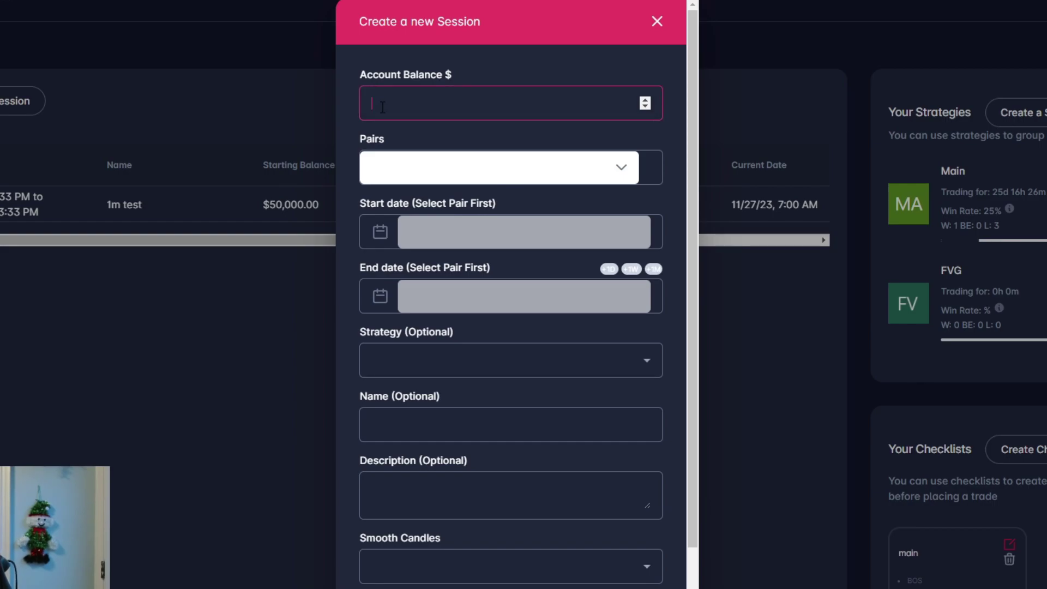
type("100000")
Step: Find and select EURUSD and NAS100 as the session's trading pairs
left_click(392, 173)
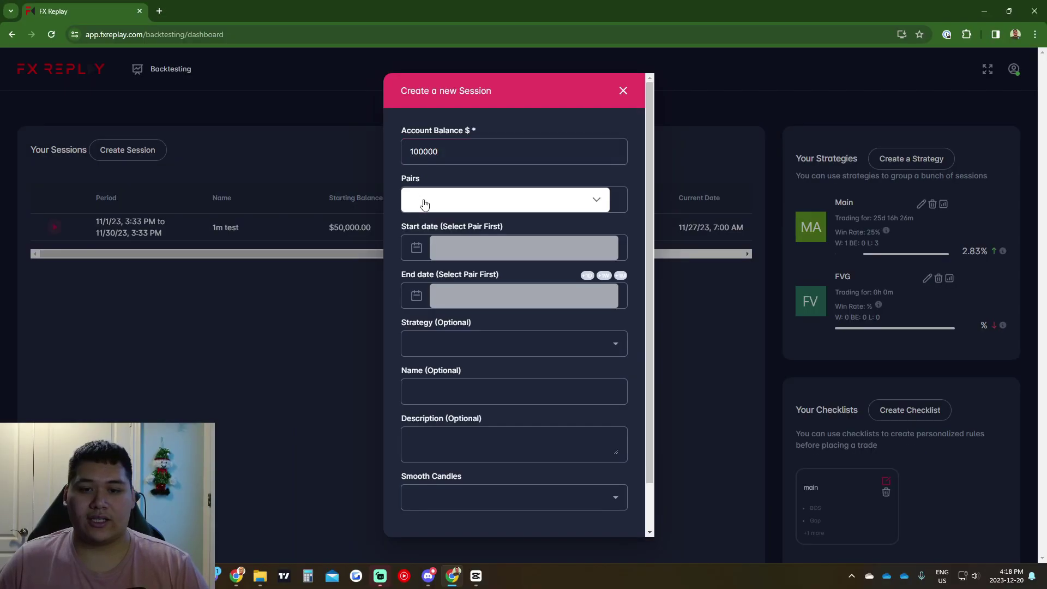
left_click(425, 204)
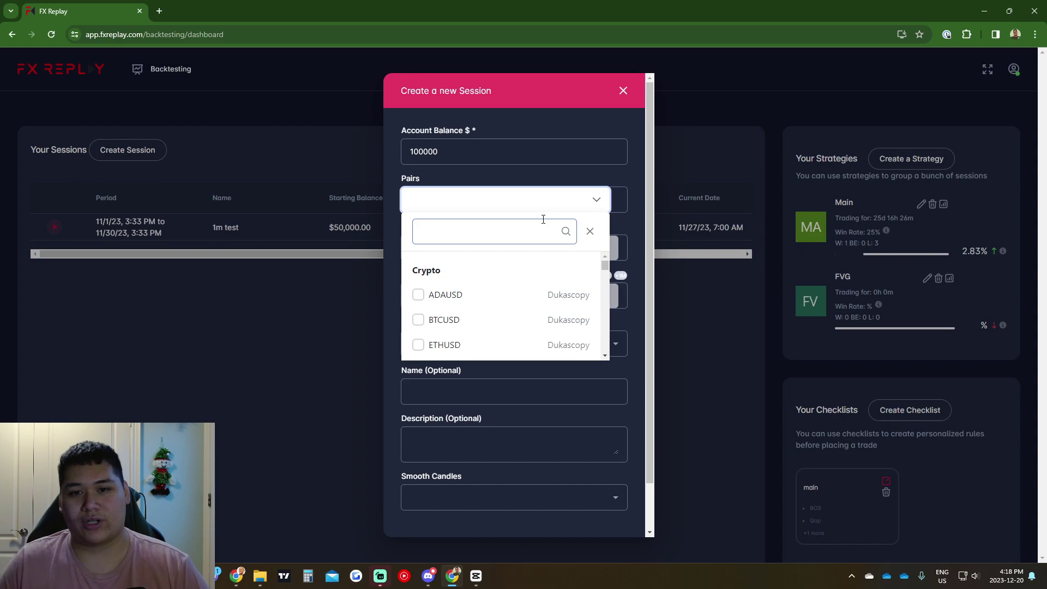
scroll(475, 306, "down", 2)
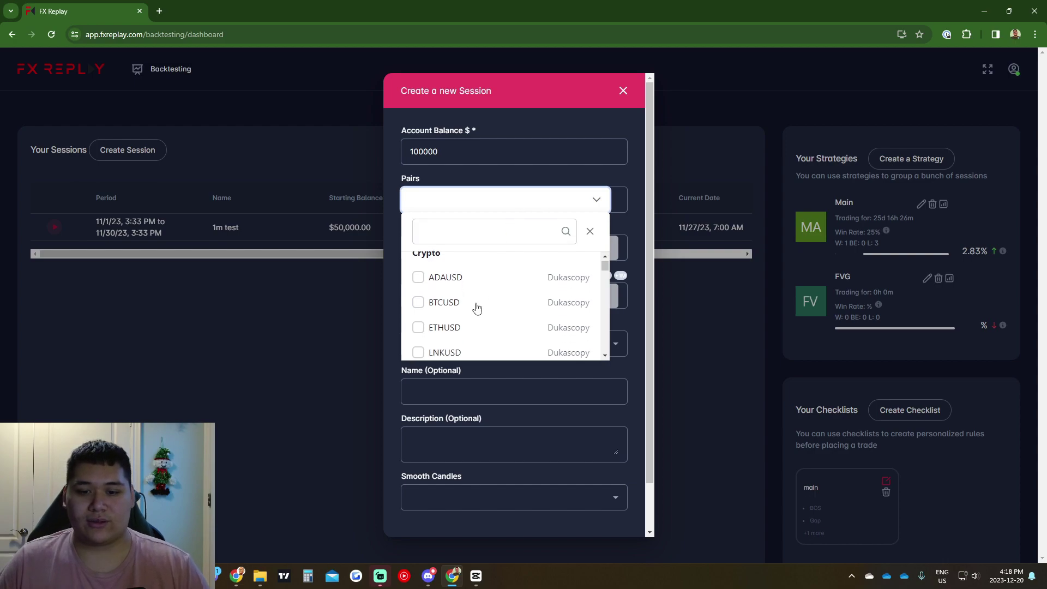
left_click(443, 229)
type("eurusd")
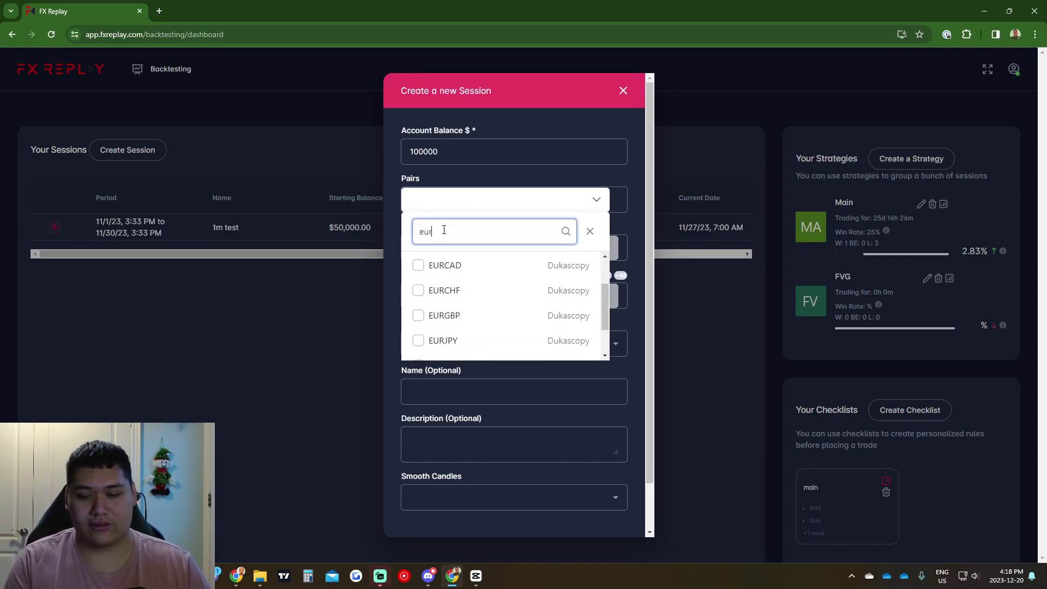
left_click(440, 293)
double_click(463, 230)
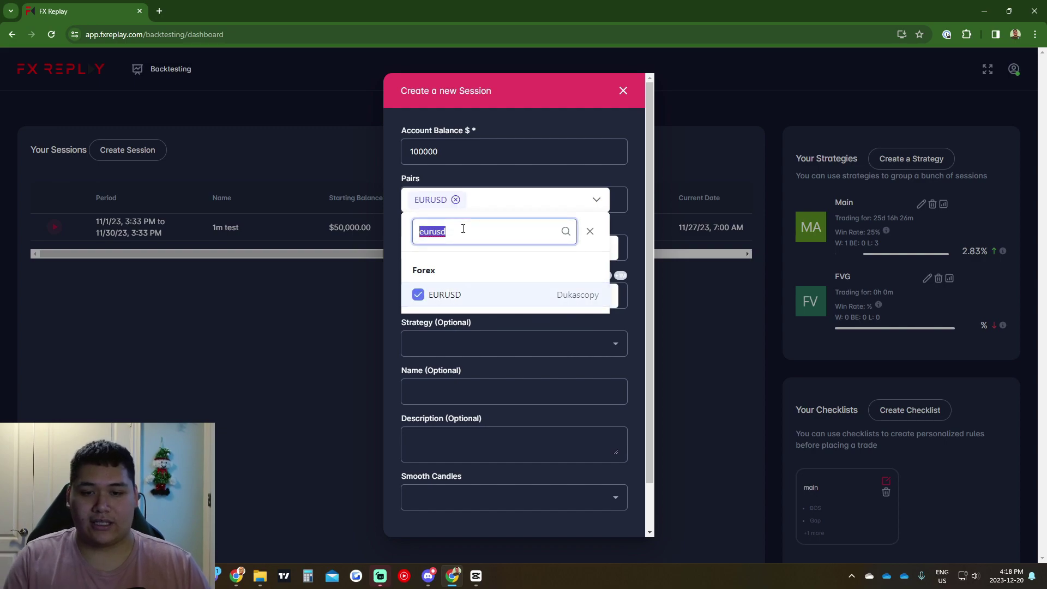
type("nas10")
left_click(480, 295)
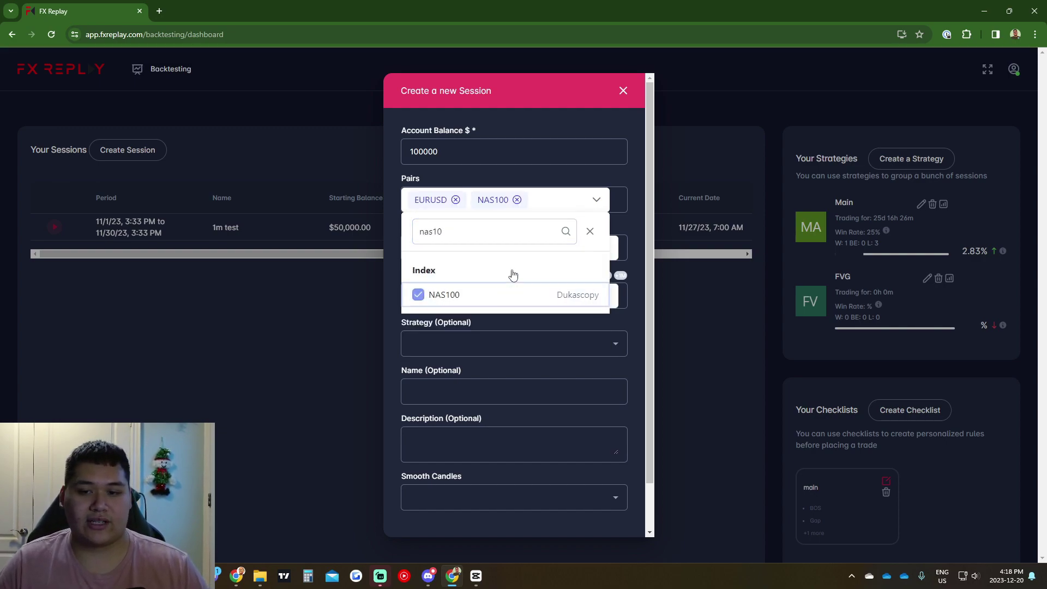
left_click(601, 200)
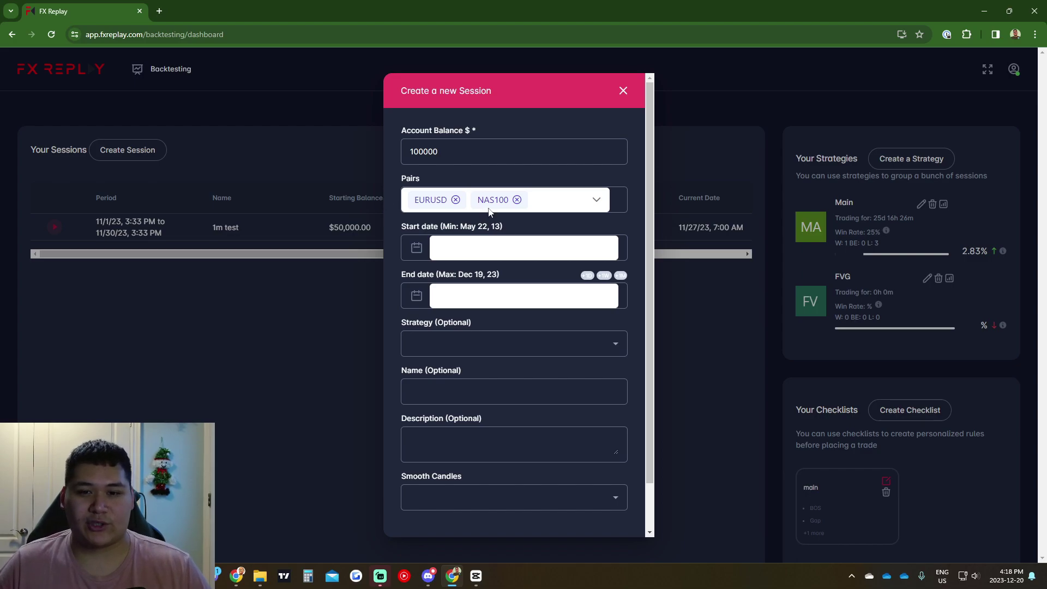
Step: Open the year selection for the session's start date
left_click(498, 246)
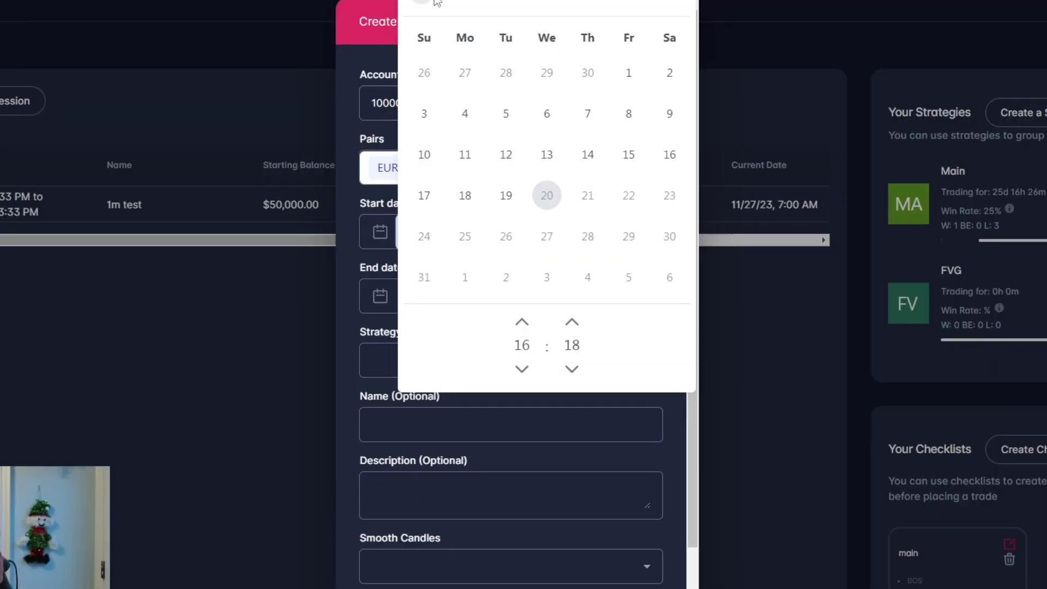
left_click(522, 80)
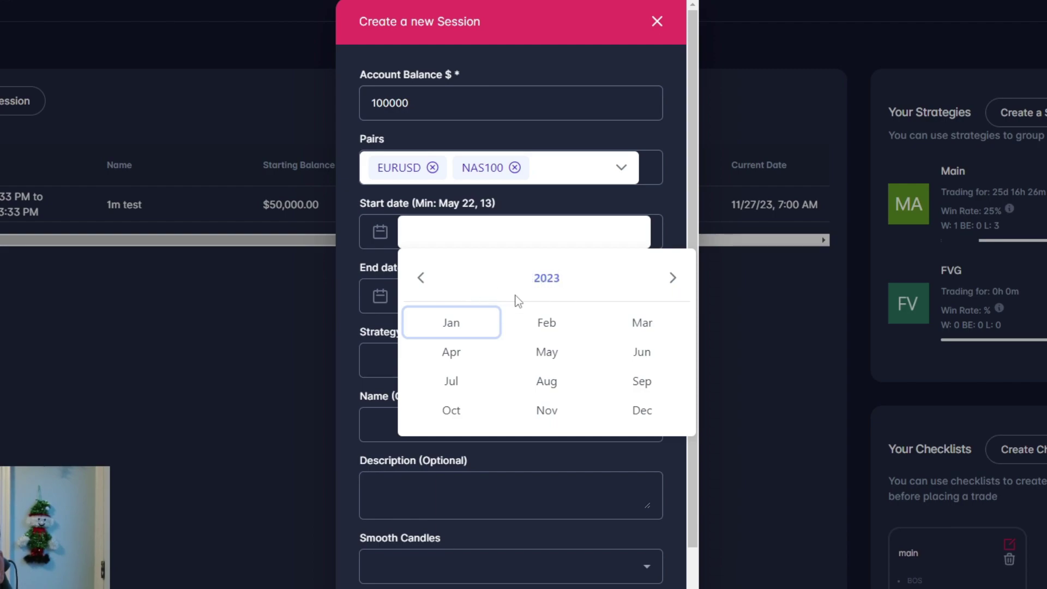
left_click(469, 322)
left_click(547, 280)
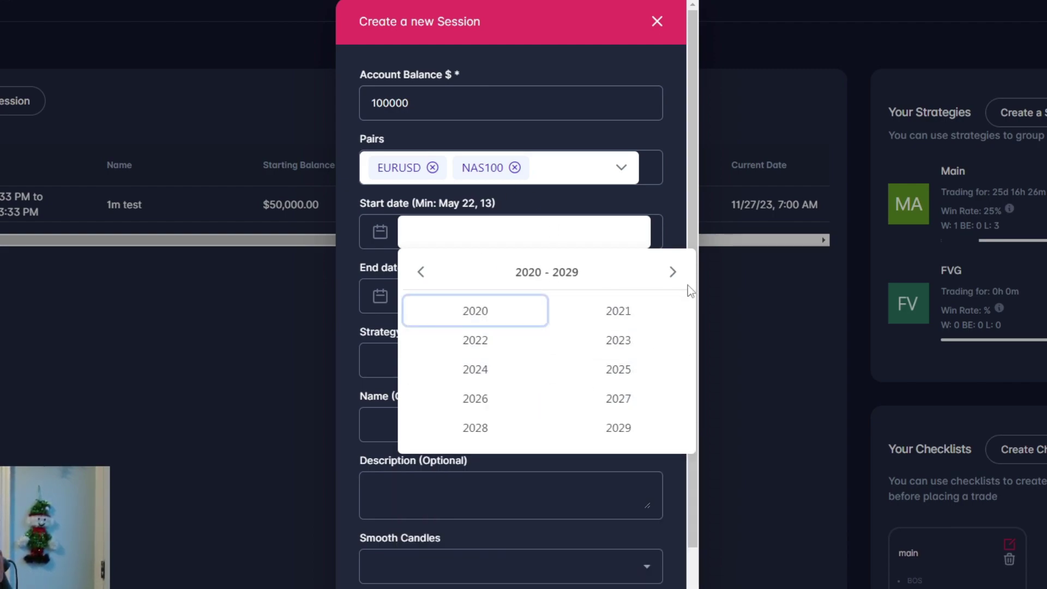
Step: Look through the start date's year ranges back to 1980–1989 and return to 2020–2029
left_click(420, 271)
left_click(420, 272)
left_click(420, 272)
left_click(420, 272)
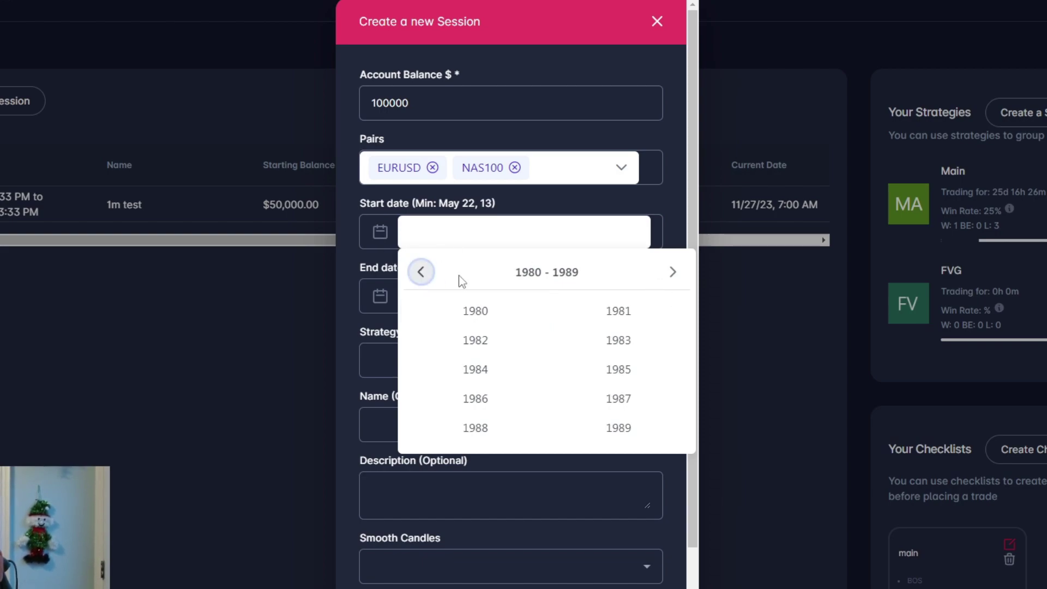
left_click(672, 272)
left_click(672, 272)
left_click(673, 272)
left_click(672, 272)
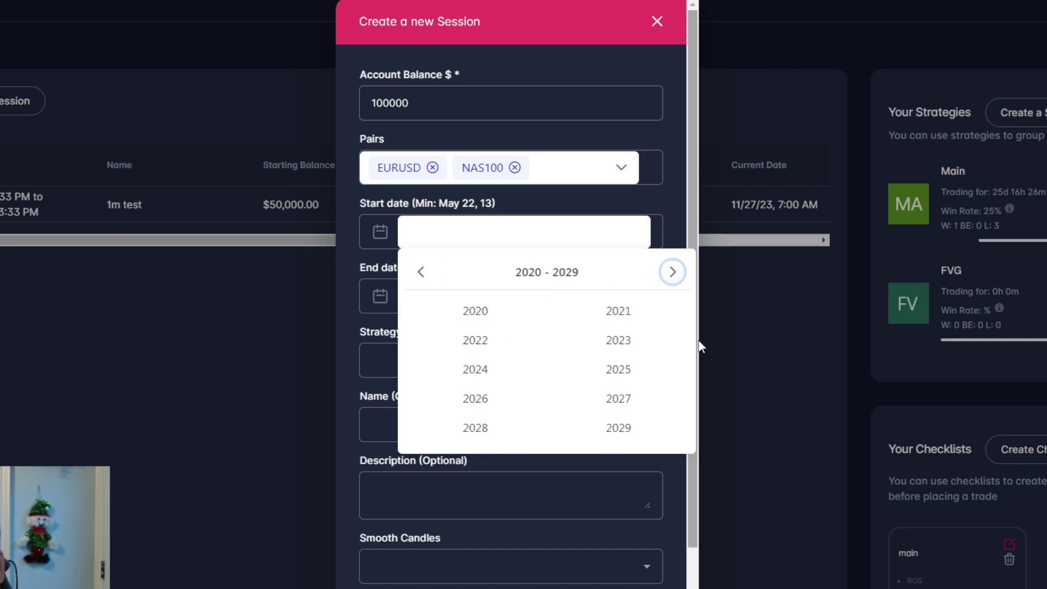
Step: Set the session's start date to October 1, 2023
left_click(648, 351)
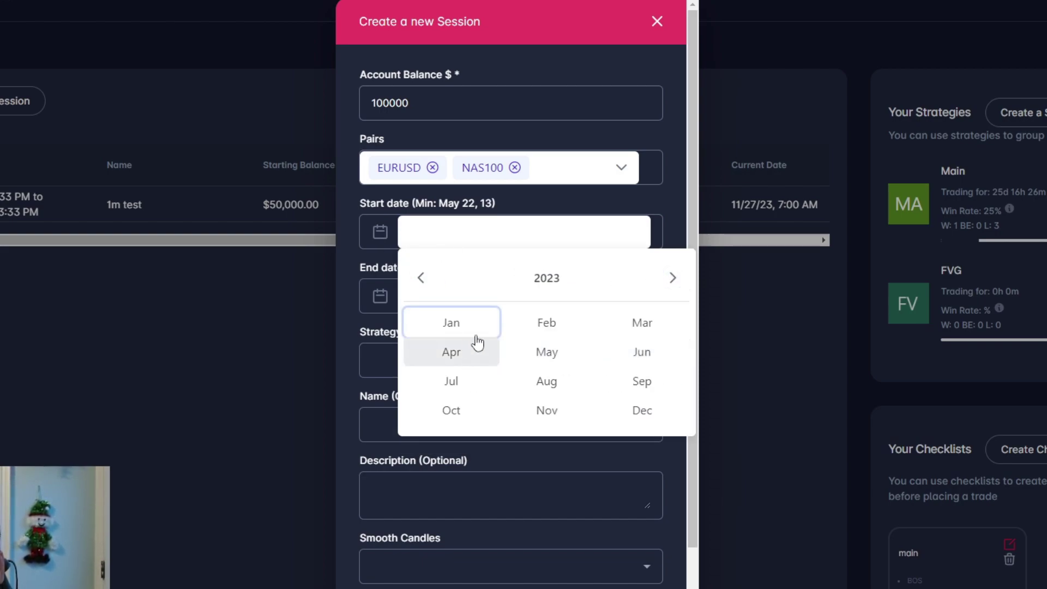
left_click(482, 411)
left_click(424, 357)
Step: Set the session's end date to October 31, 2023
left_click(507, 304)
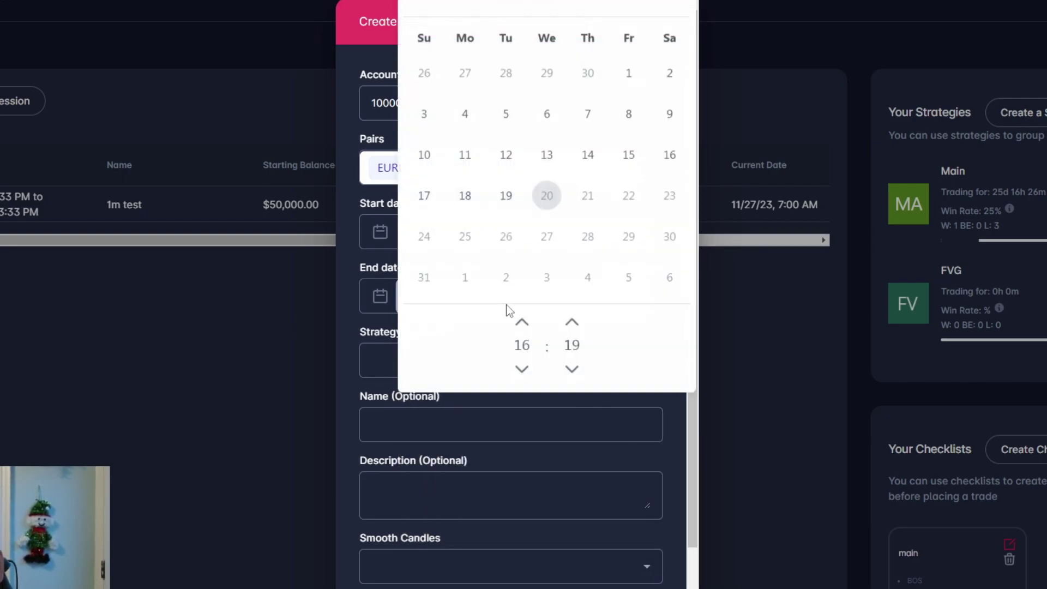
left_click(525, 10)
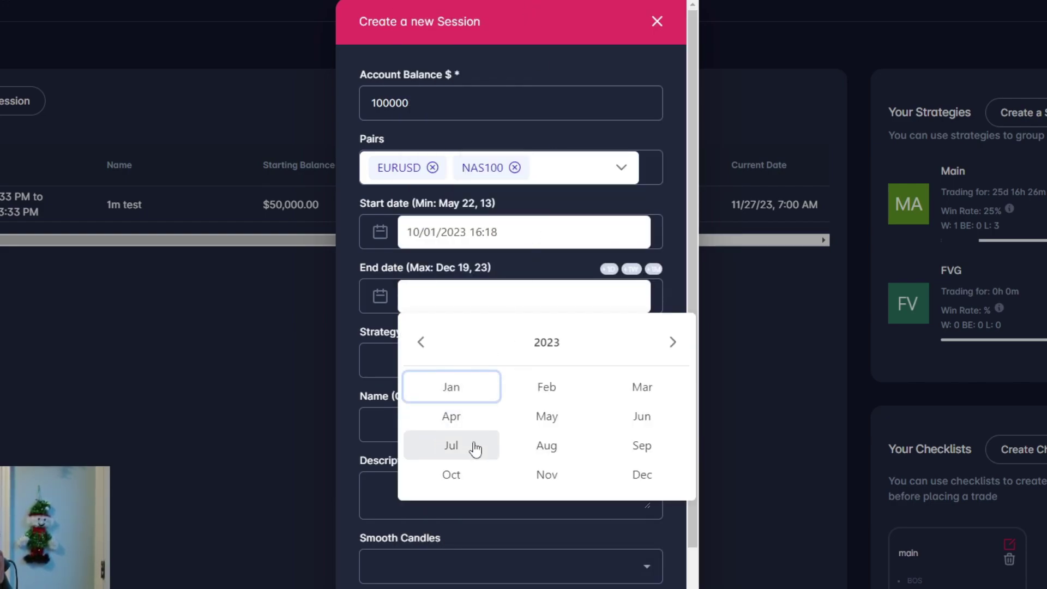
left_click(452, 472)
left_click(503, 236)
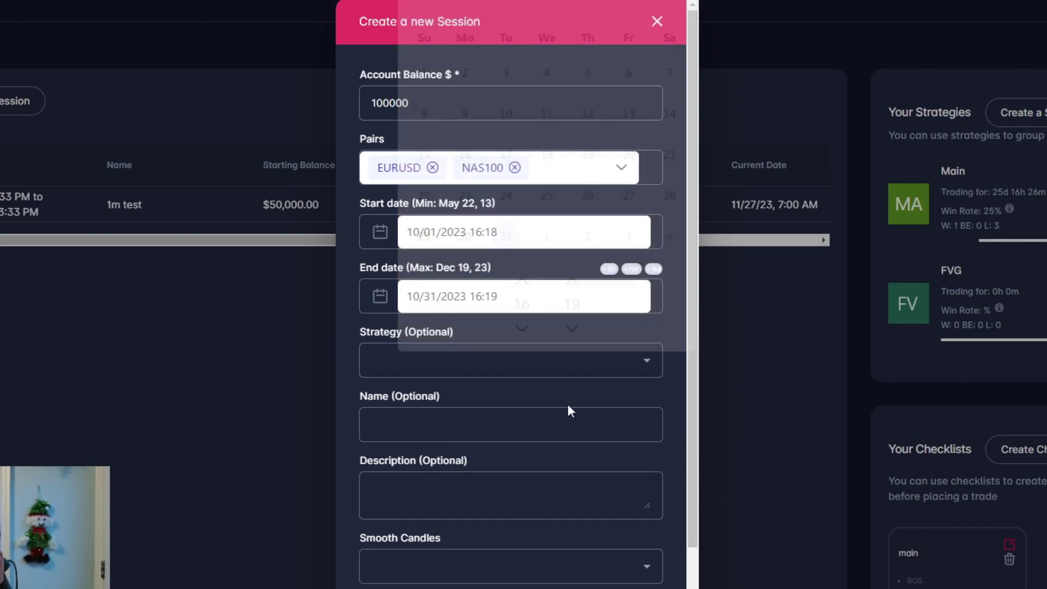
Step: Assign the Main strategy to the session, name it 1m oct backtest, and save it
scroll(564, 405, "down", 1)
left_click(447, 299)
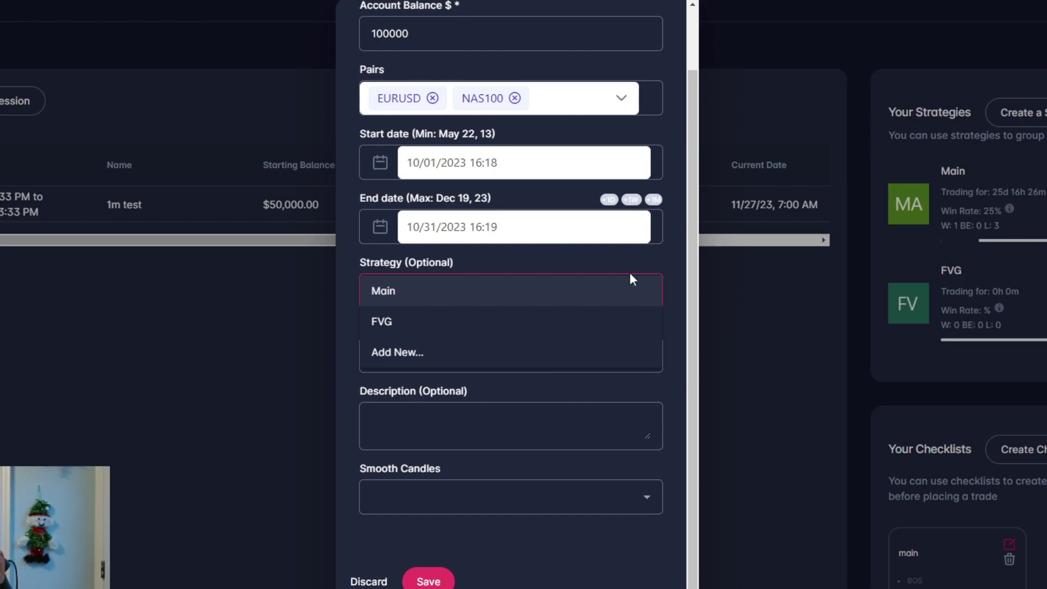
left_click(434, 296)
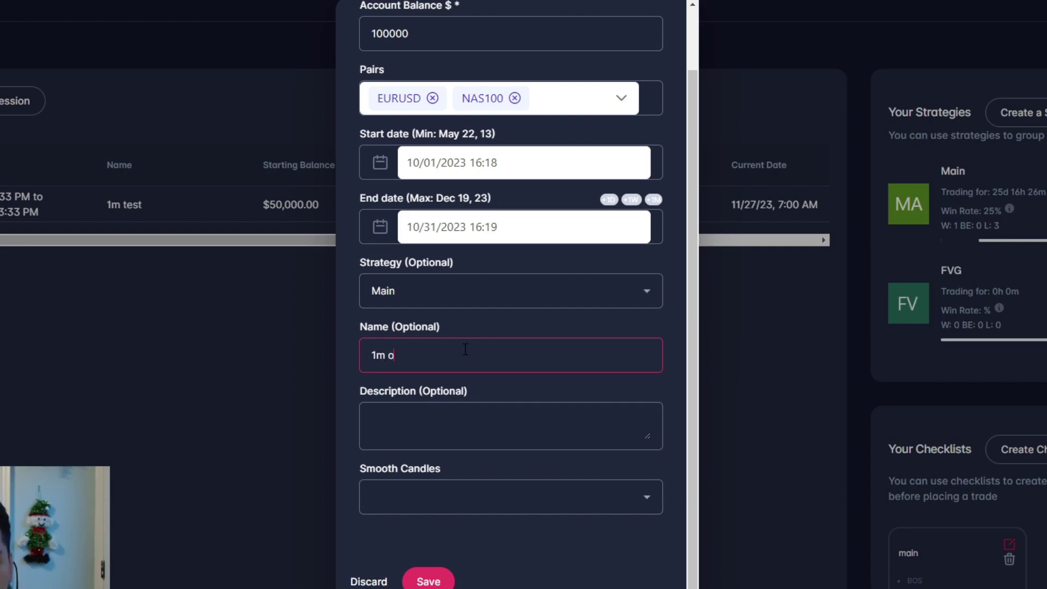
left_click(465, 418)
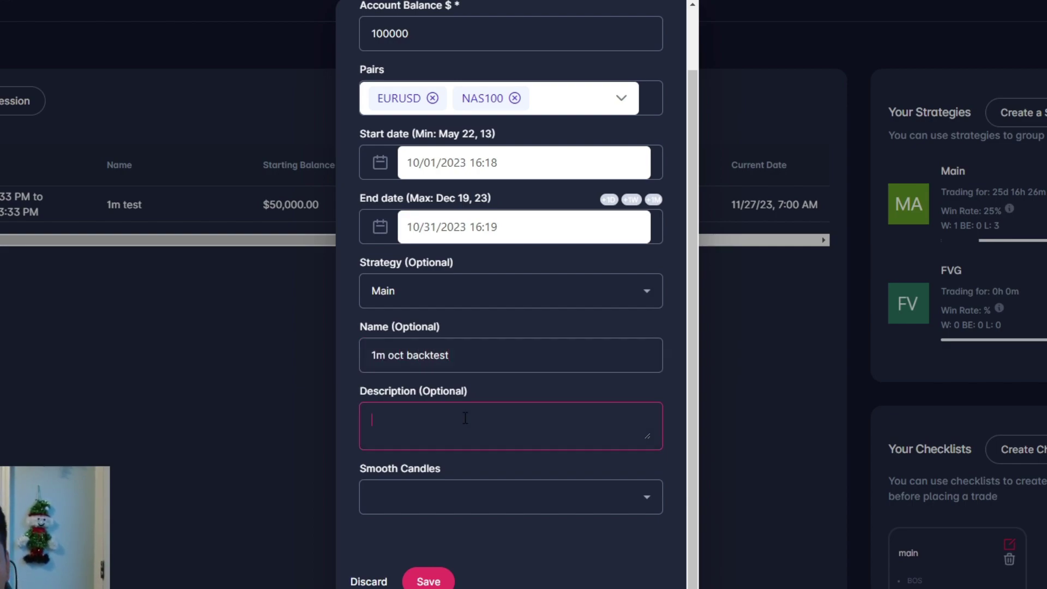
left_click(464, 496)
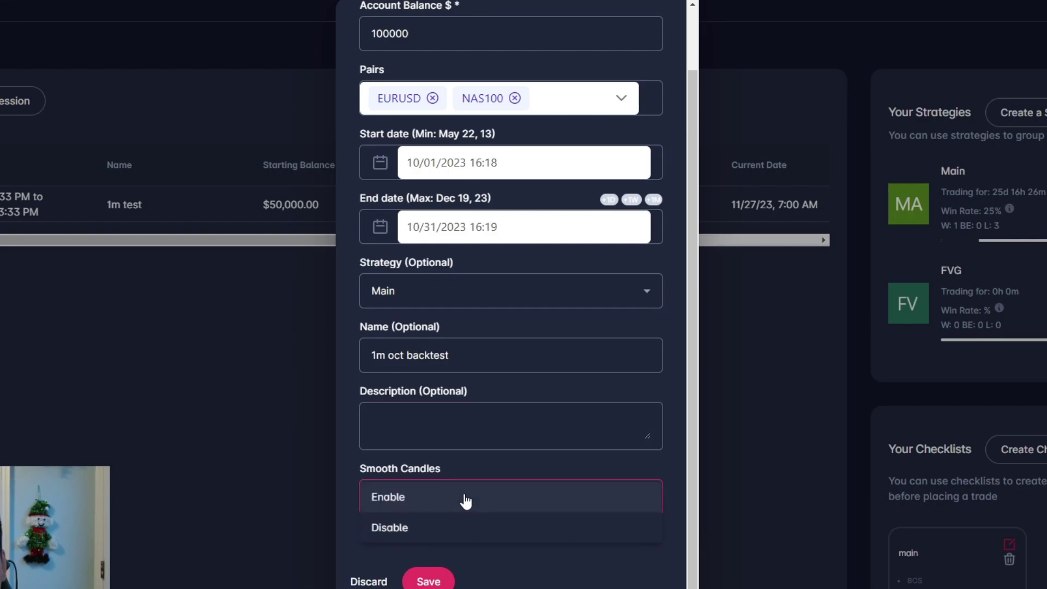
left_click(447, 458)
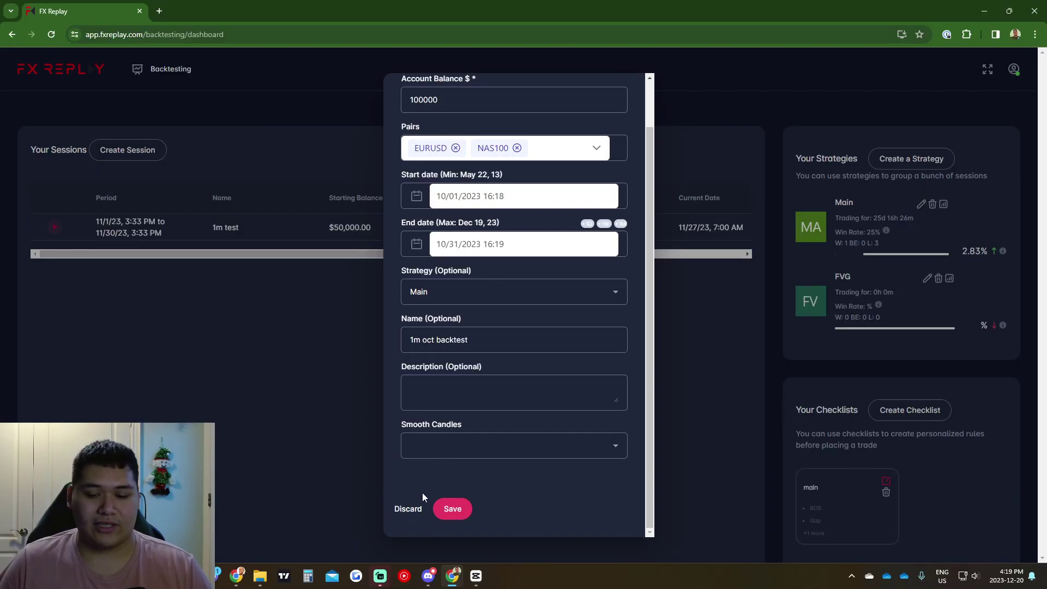
left_click(454, 510)
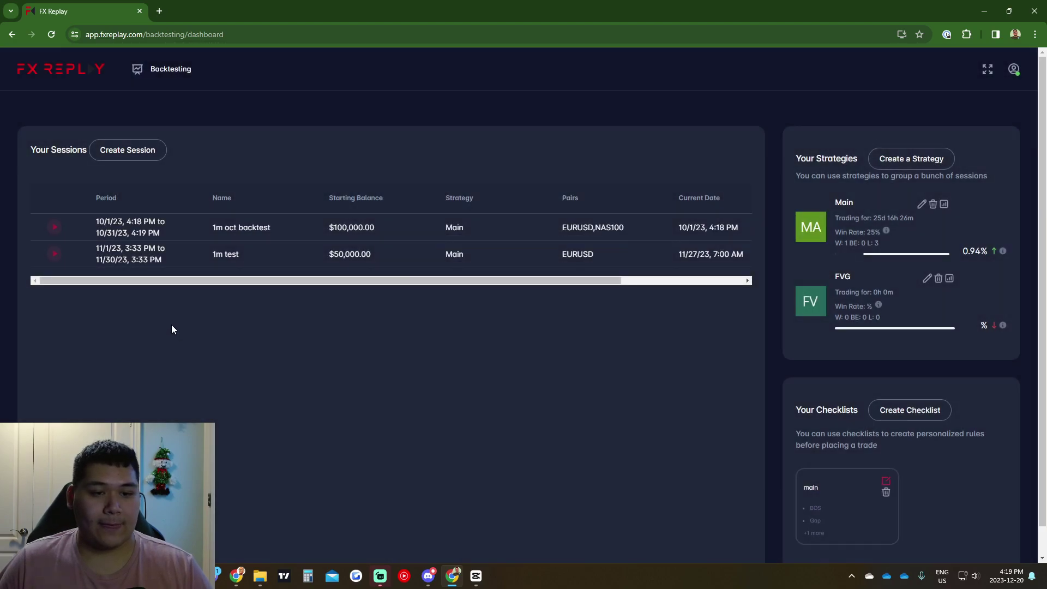
Step: Start the 1m oct backtest session from the sessions list
scroll(171, 325, "down", 1)
scroll(173, 328, "up", 1)
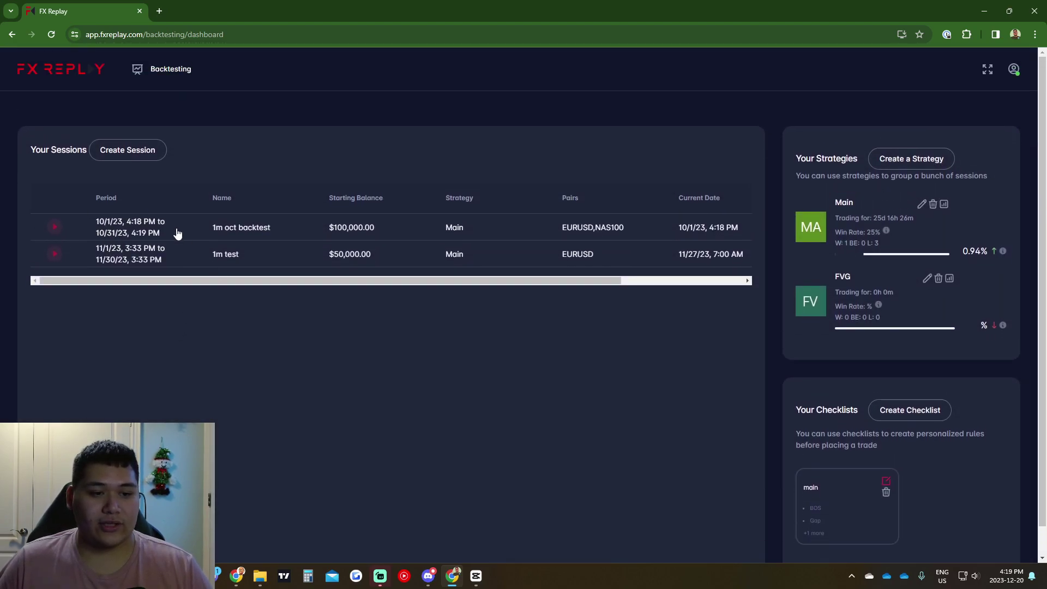
left_click(219, 226)
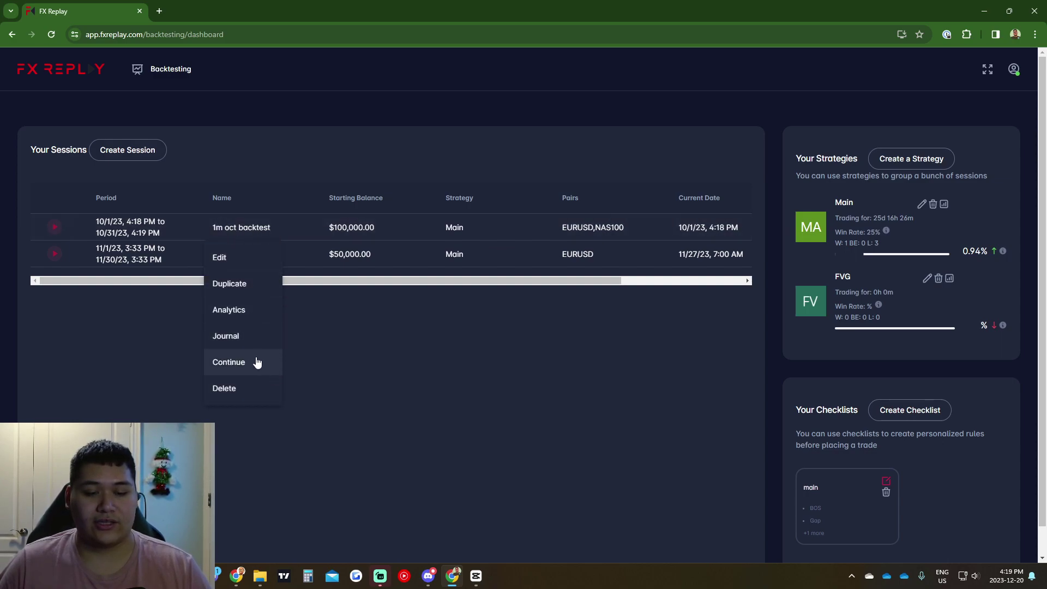
left_click(400, 376)
left_click(55, 227)
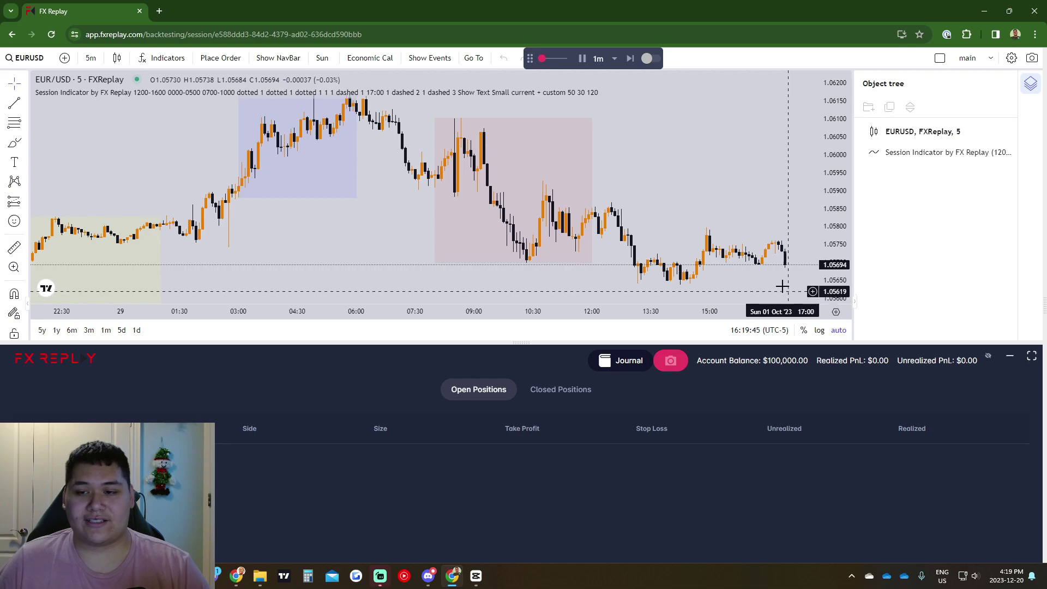
Step: Check the closed positions list and return to the open positions
right_click(679, 168)
left_click(646, 159)
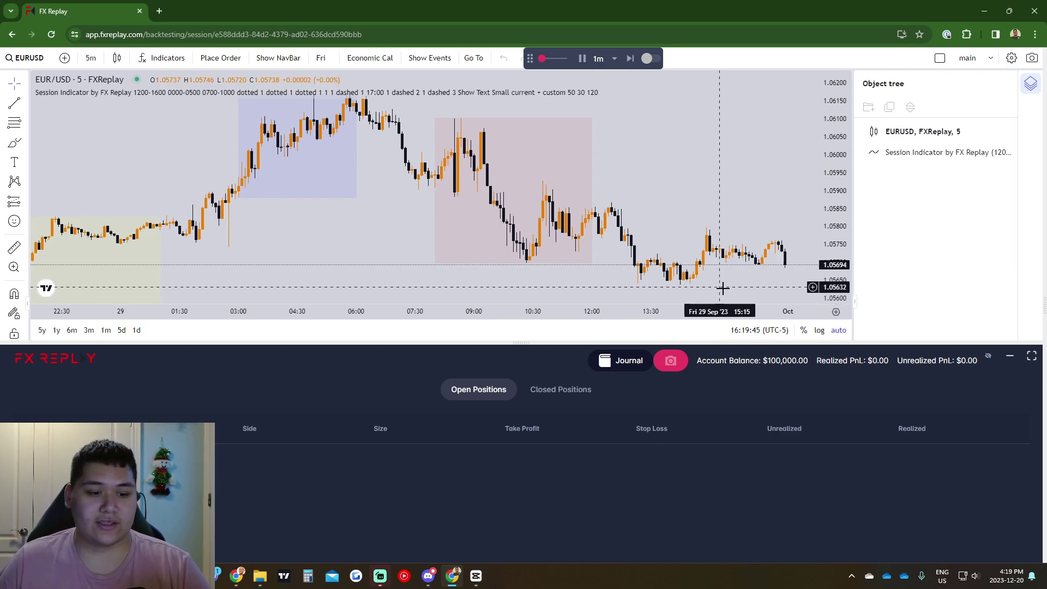
left_click(554, 390)
left_click(499, 391)
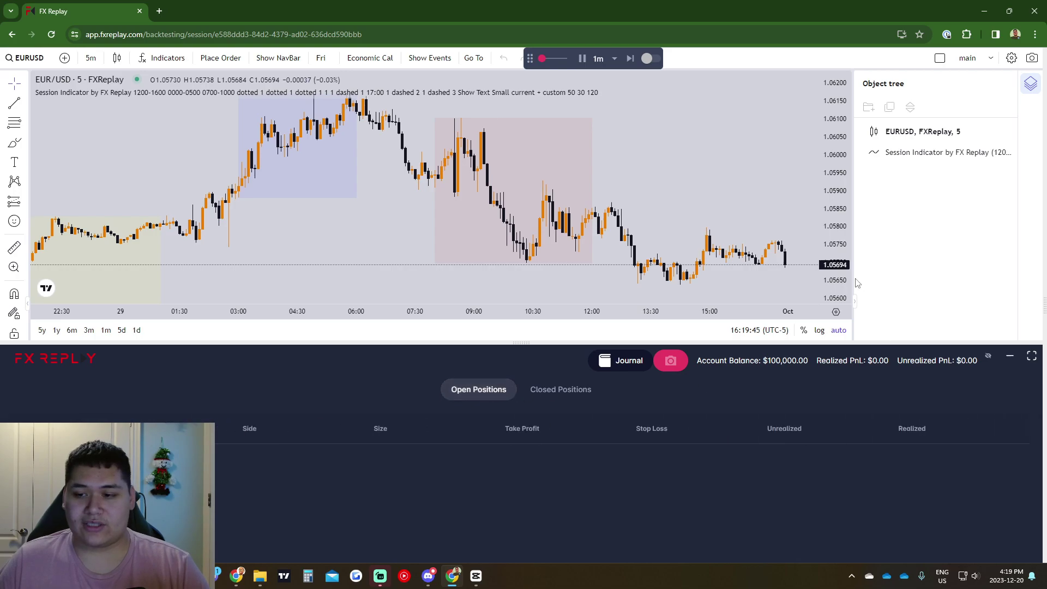
Step: Enlarge the chart by collapsing the positions area and the object tree, and shift the floating replay controls slightly
left_click(1011, 361)
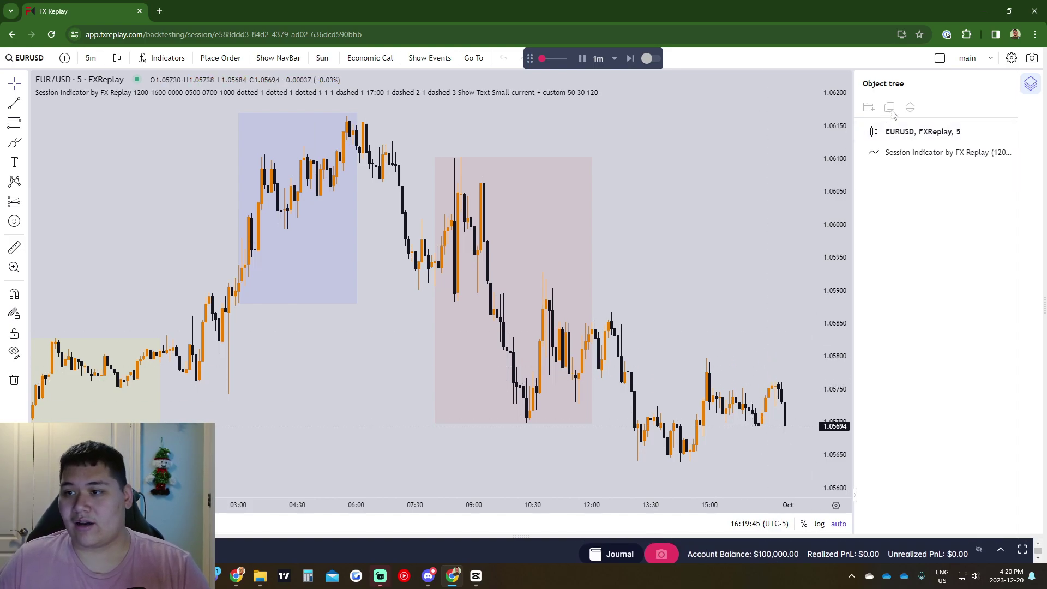
left_click(1031, 85)
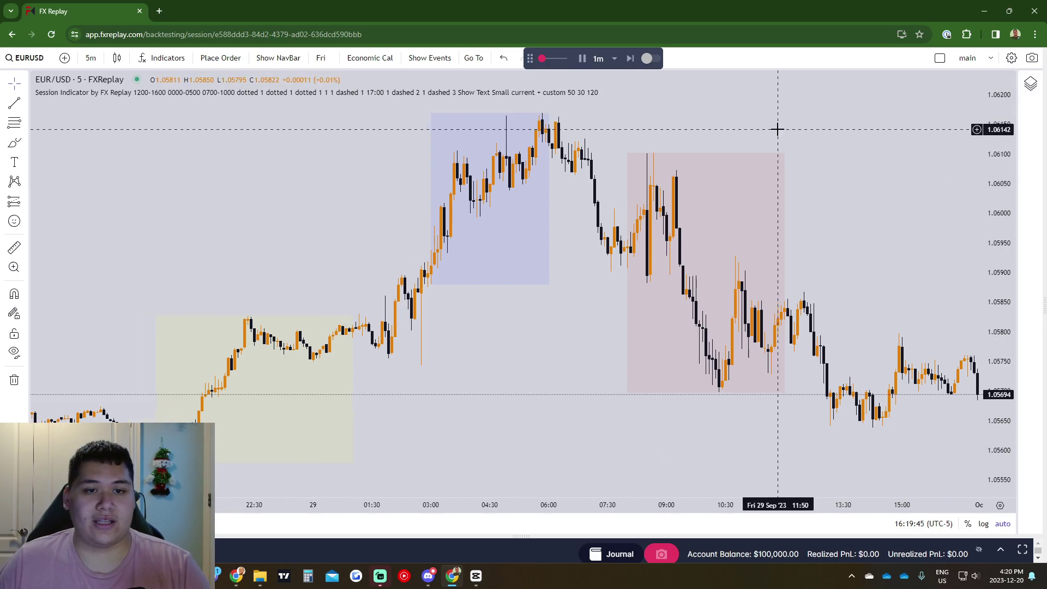
left_click_drag(530, 59, 584, 58)
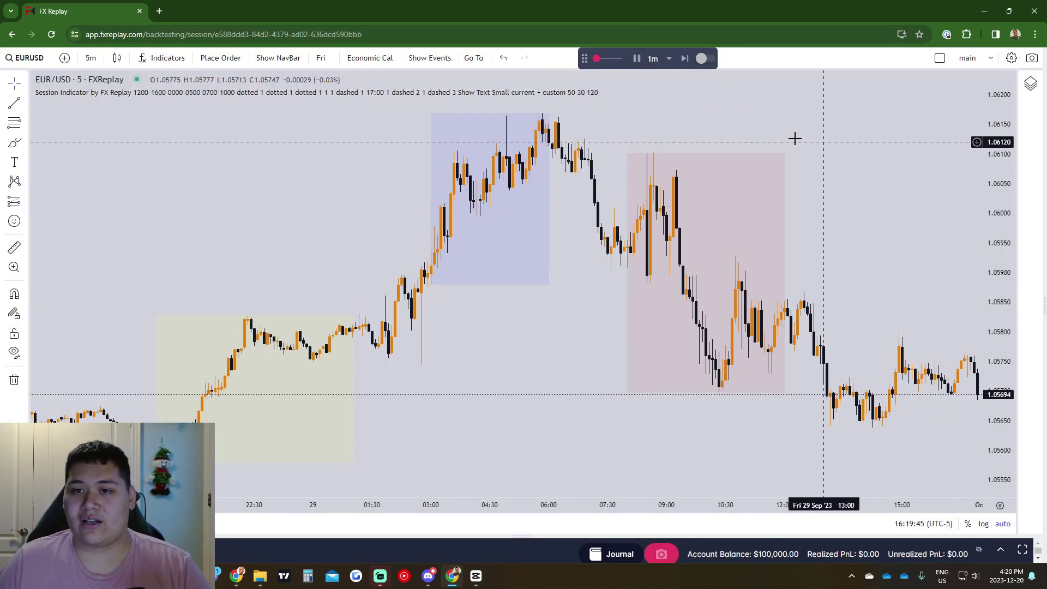
Step: Show news events on the chart, with United States selected as the country
left_click(431, 58)
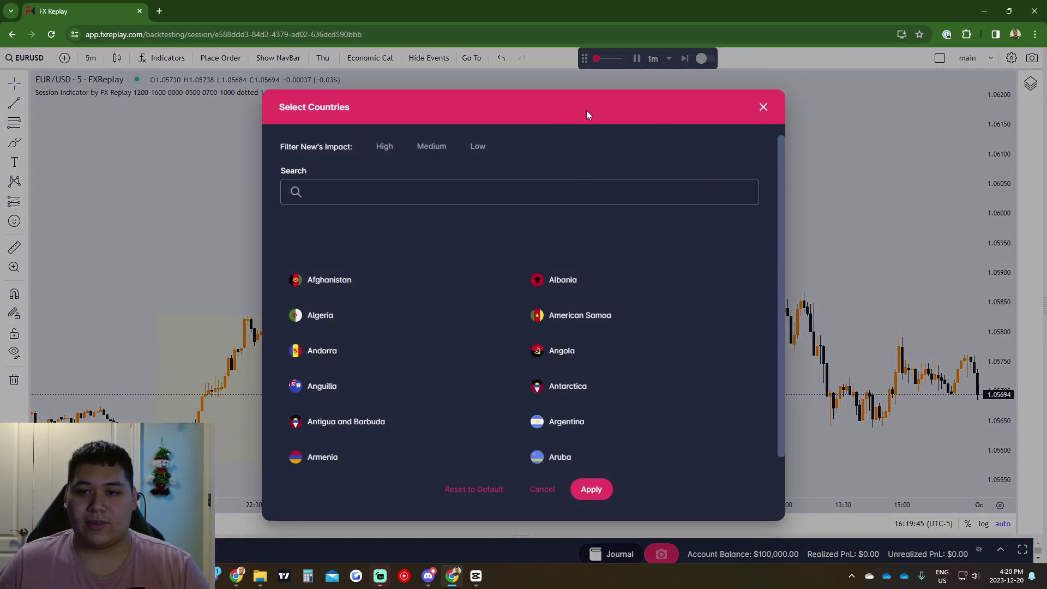
left_click(447, 196)
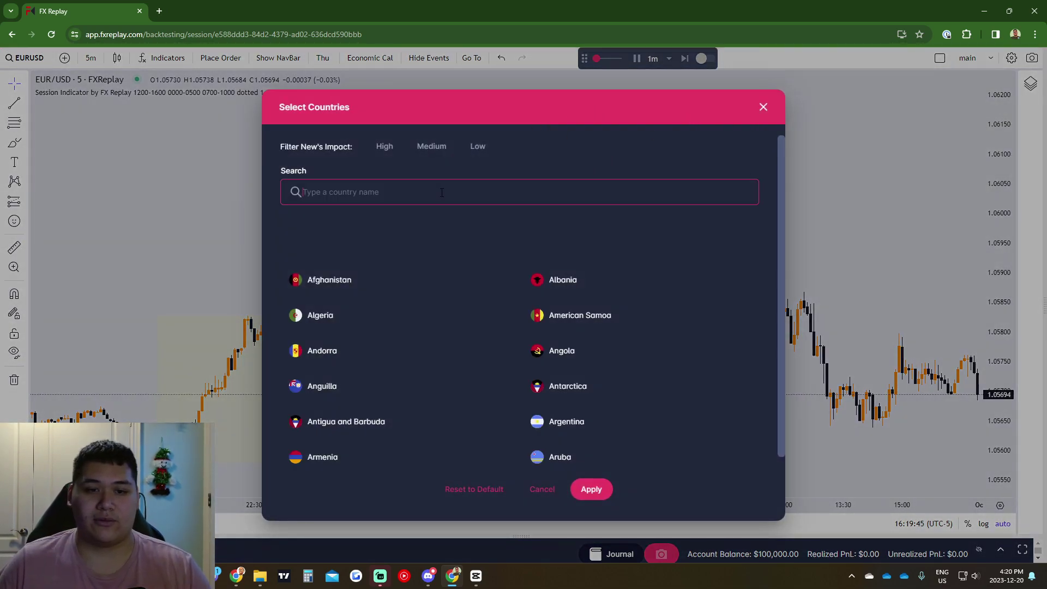
type("usd")
key("BackSpace")
key("BackSpace")
type("n")
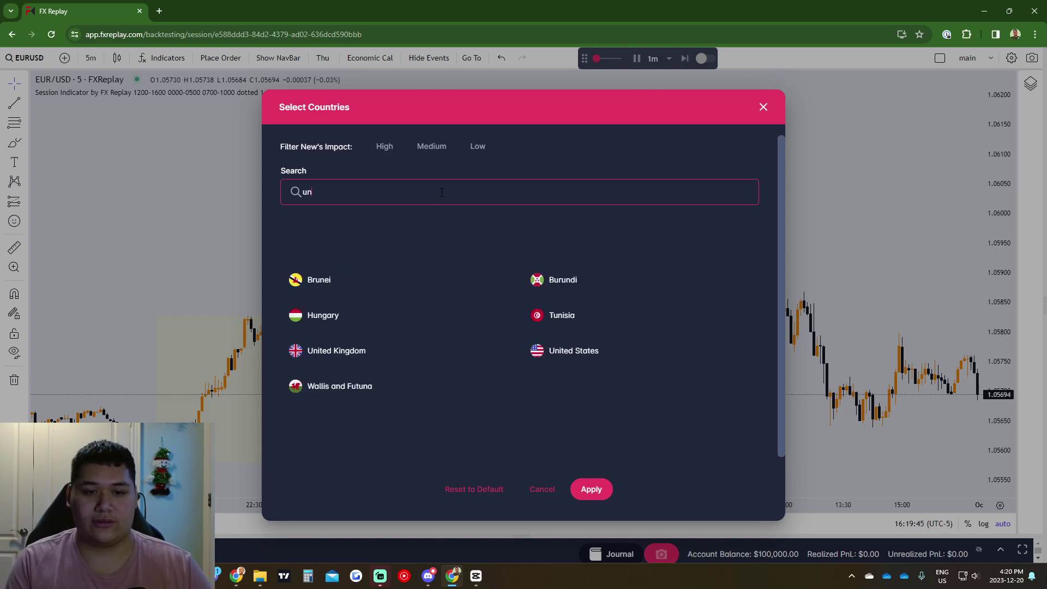
left_click(581, 355)
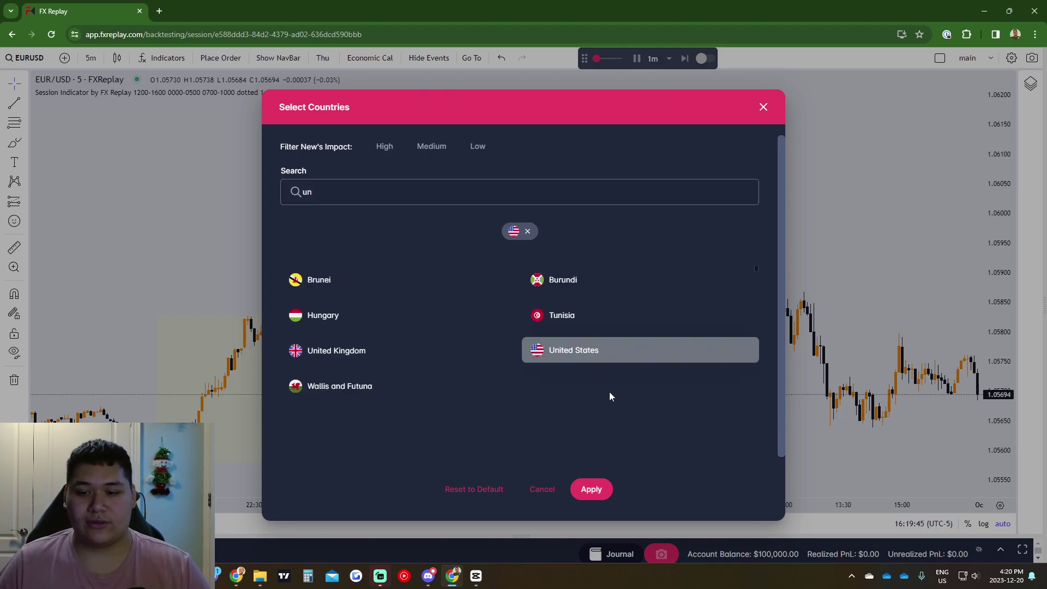
left_click(584, 489)
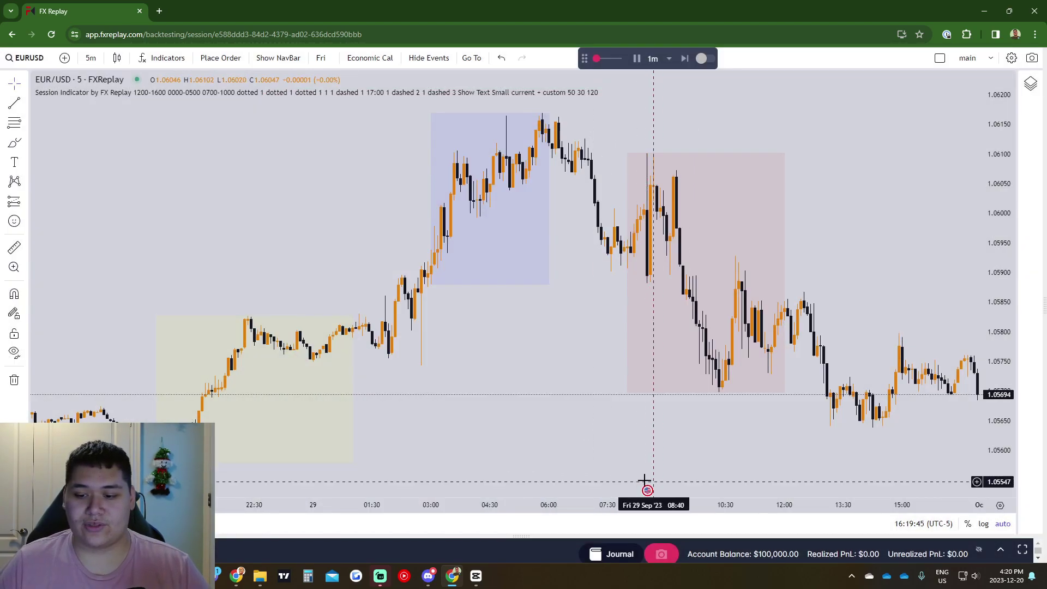
Step: Widen the economic calendar beside the chart until its full news list and filter options fit
scroll(828, 349, "right", 3)
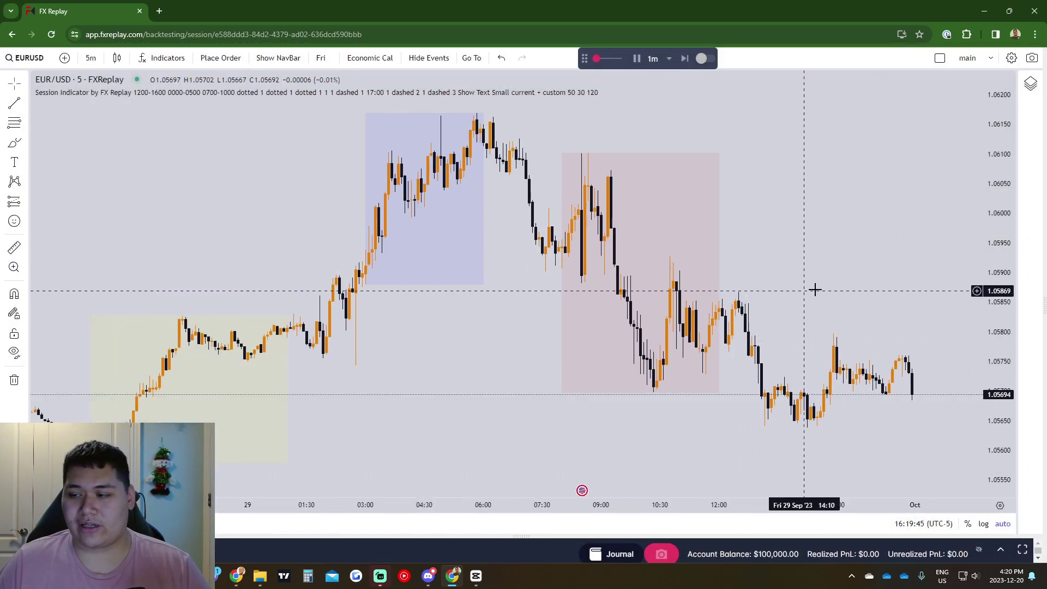
left_click_drag(1042, 234, 960, 234)
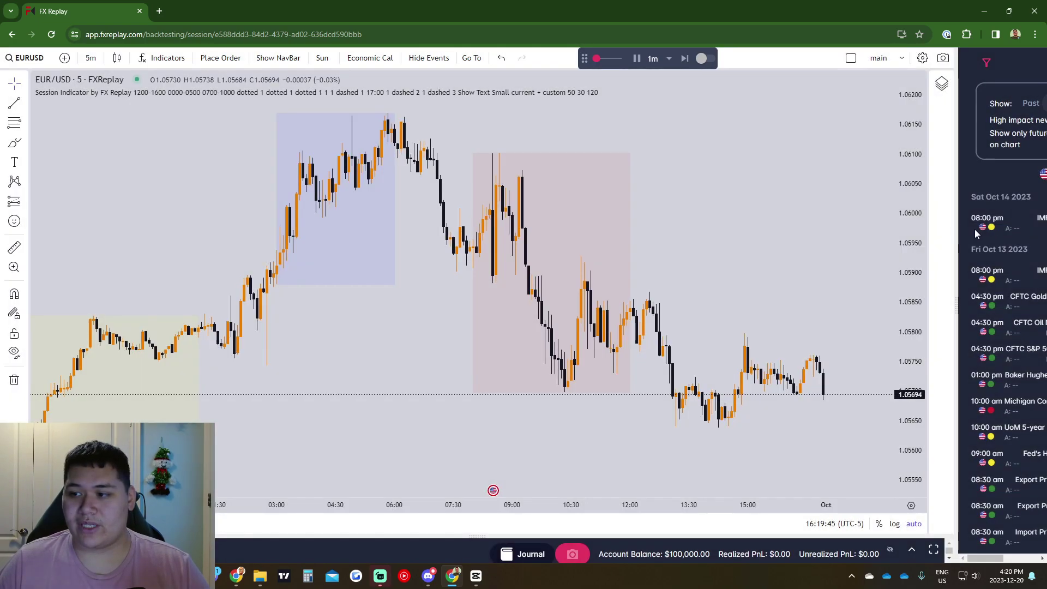
left_click_drag(958, 323, 855, 321)
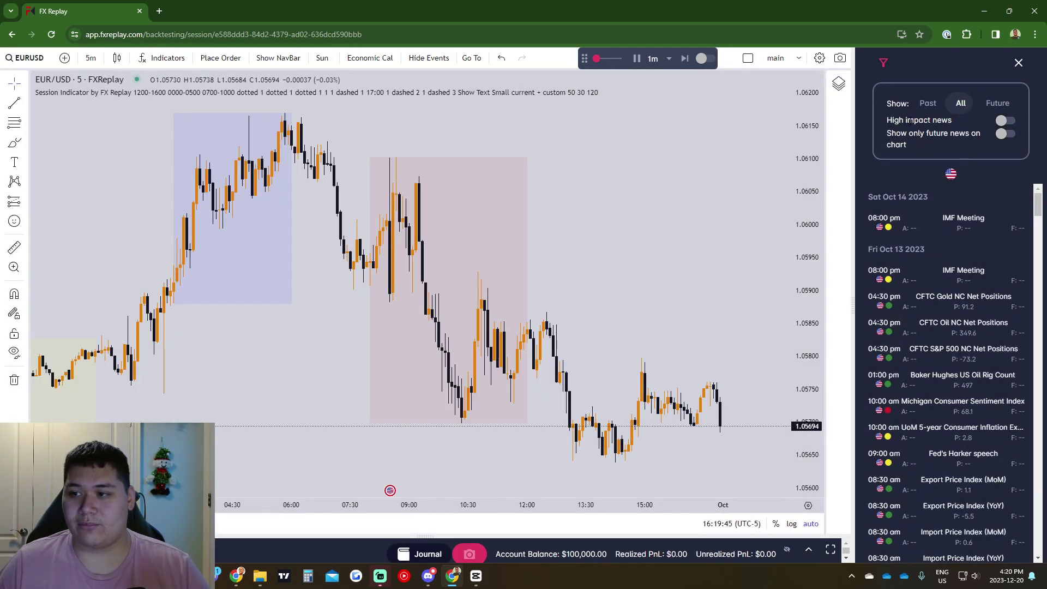
Step: Limit the calendar to high impact news, check the country filter, and narrow the calendar to give the chart more room
left_click(1005, 121)
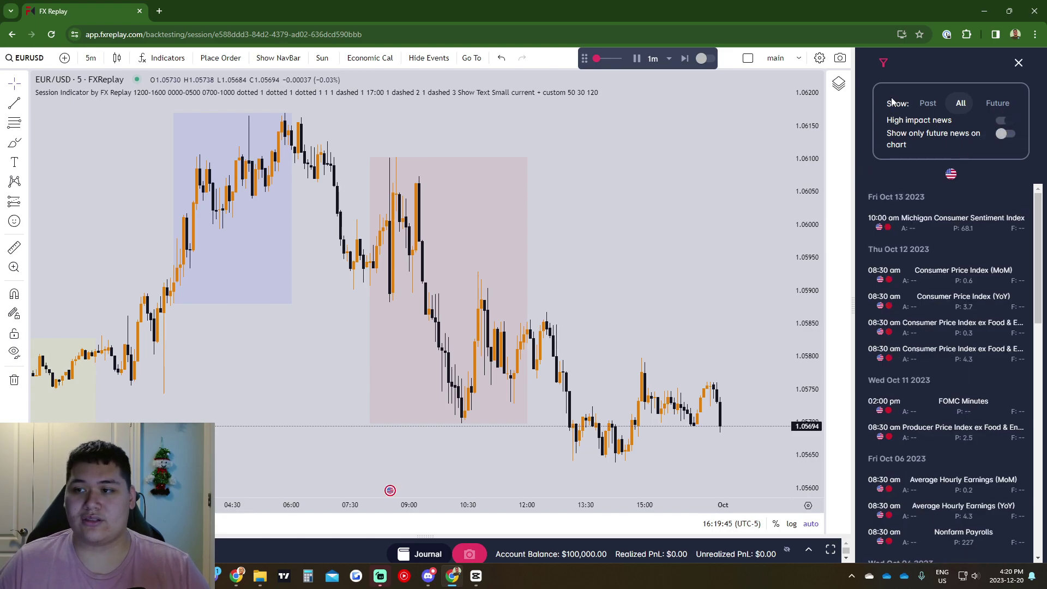
left_click(882, 64)
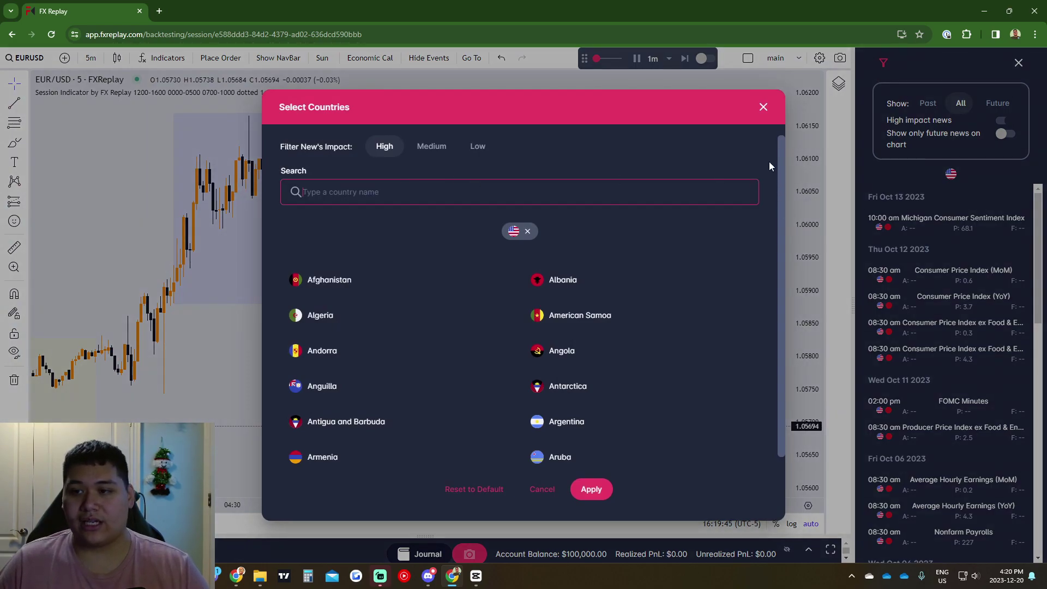
left_click(763, 114)
left_click_drag(851, 131, 971, 136)
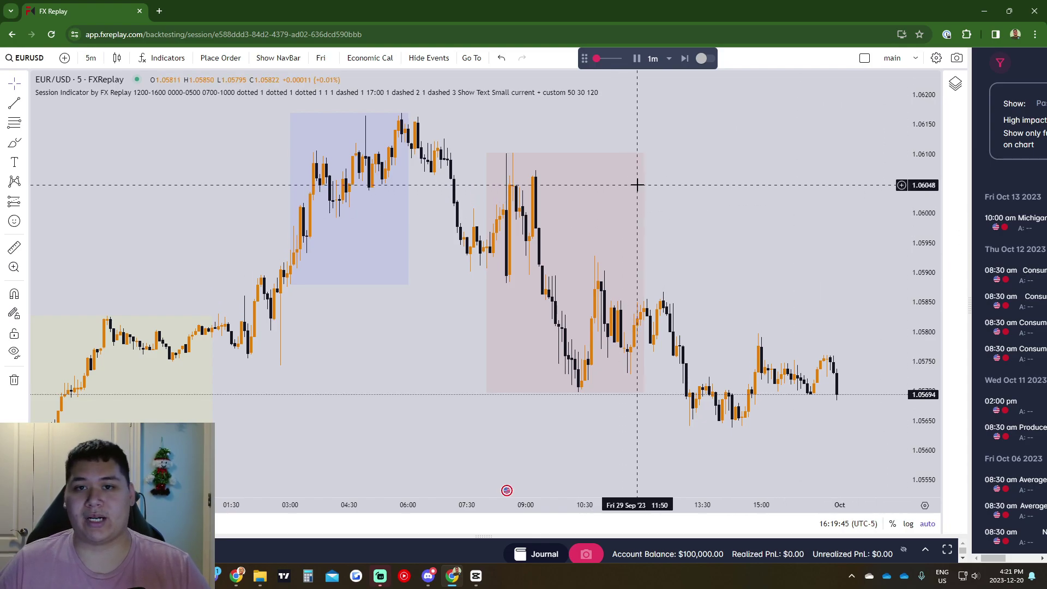
Step: Look through the replay interval choices, play the EURUSD replay briefly, and advance it at the 1m interval
left_click(588, 54)
scroll(697, 231, "right", 2)
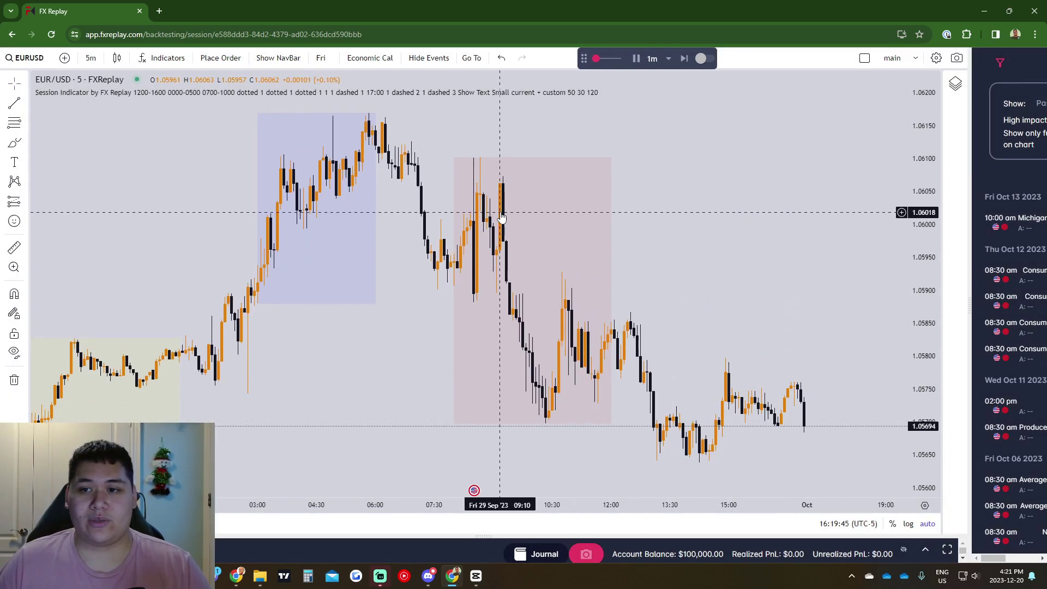
left_click(654, 61)
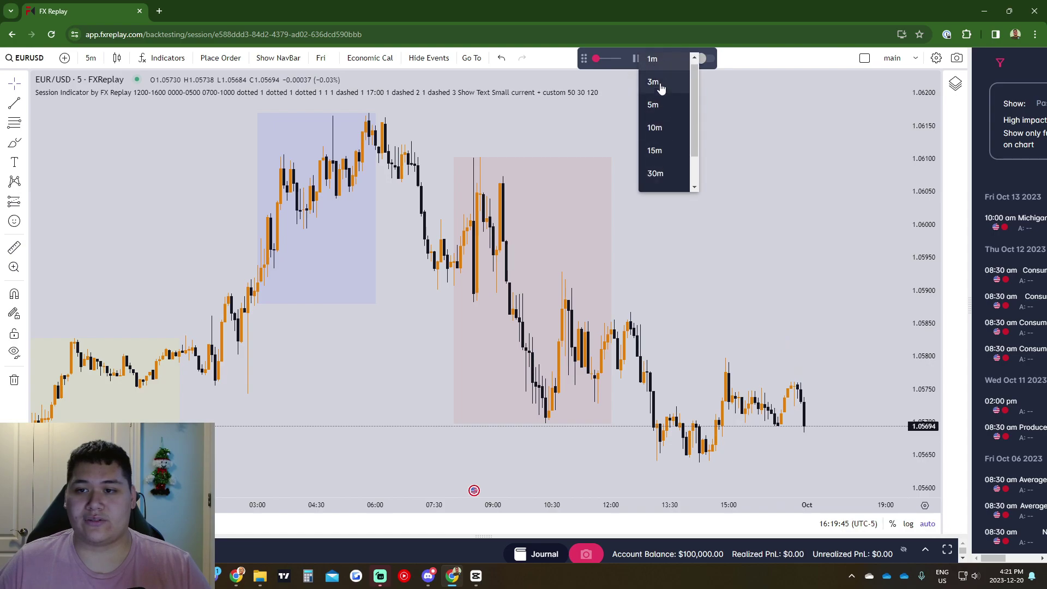
left_click(605, 145)
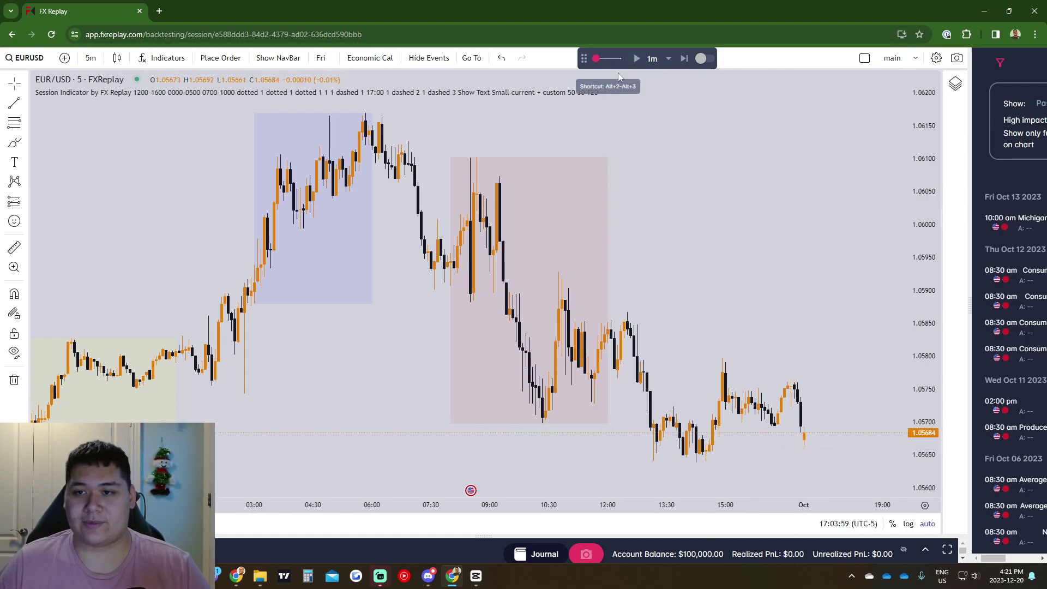
left_click(635, 58)
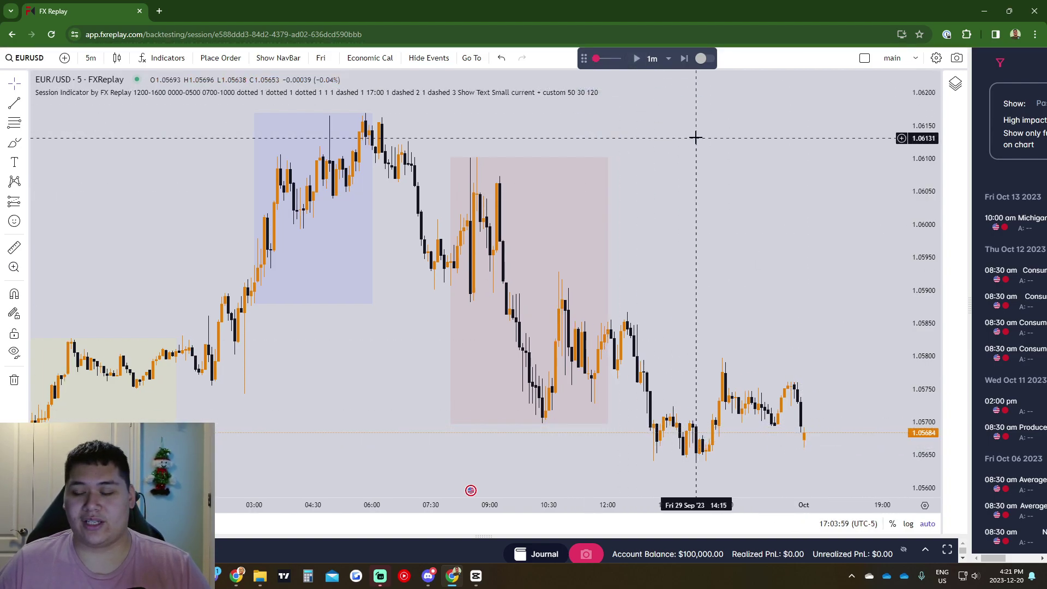
left_click(685, 59)
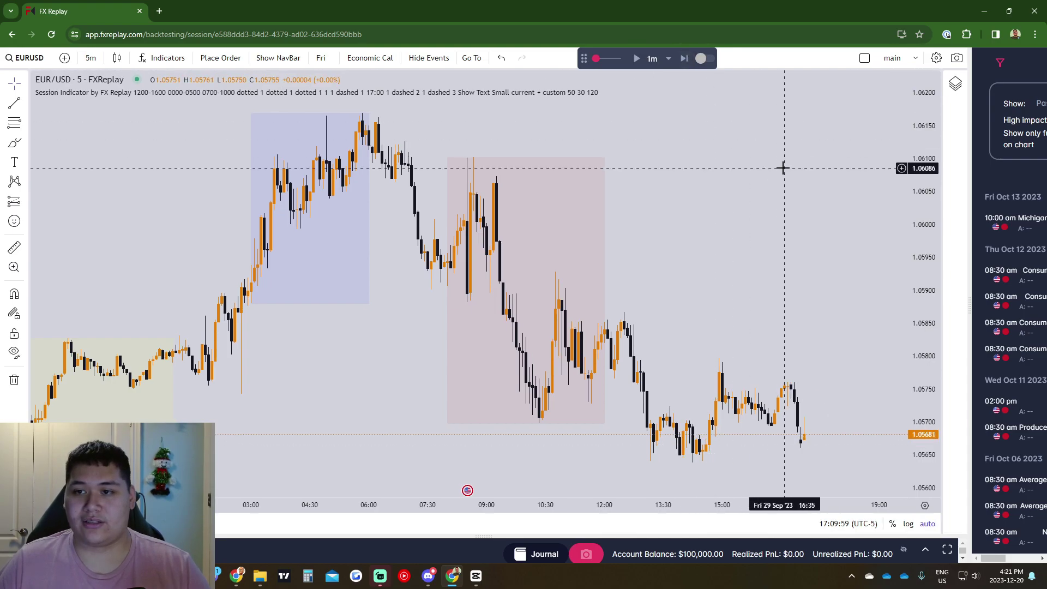
Step: Sync the replay interval with the chart timeframe and switch the chart to 30 minutes
left_click(701, 59)
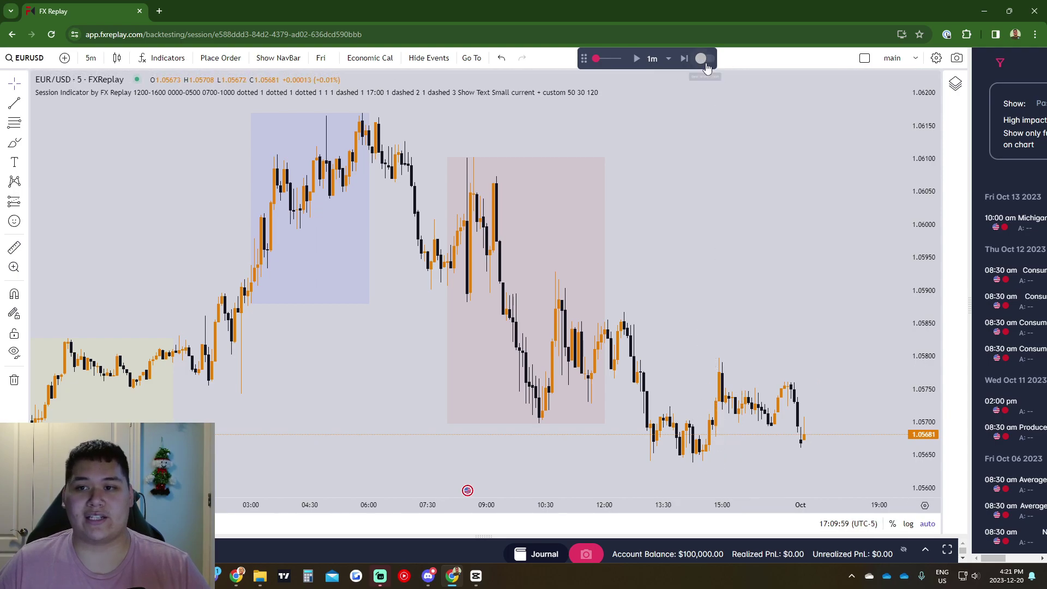
left_click(704, 61)
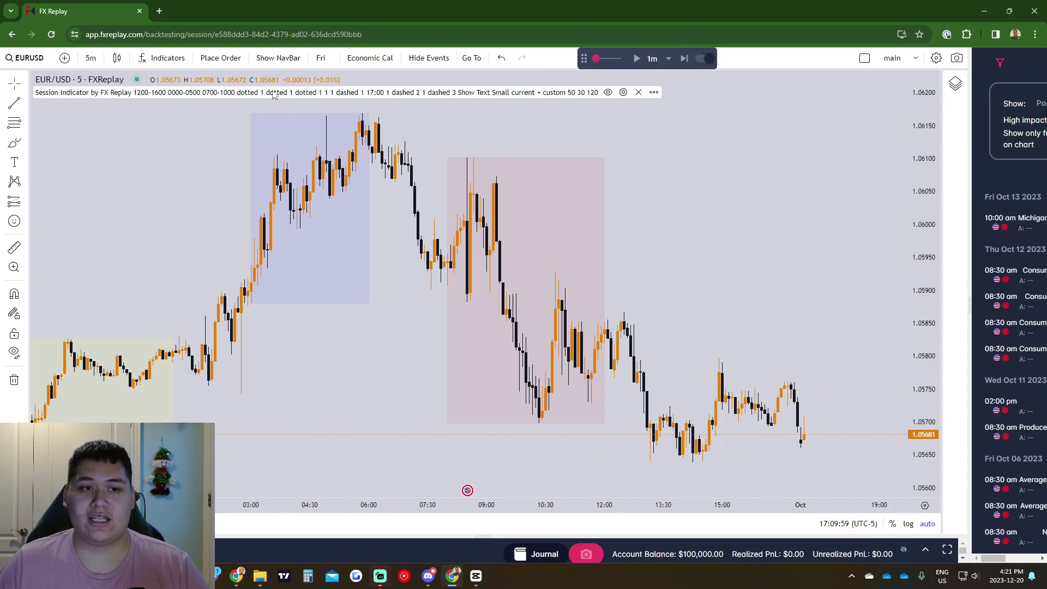
left_click(91, 58)
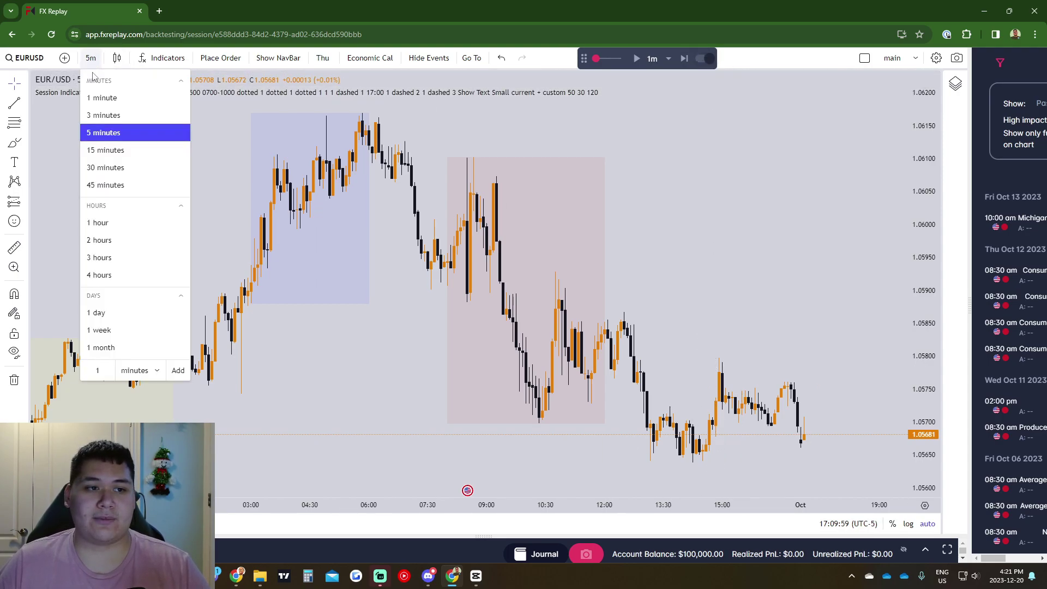
left_click(103, 168)
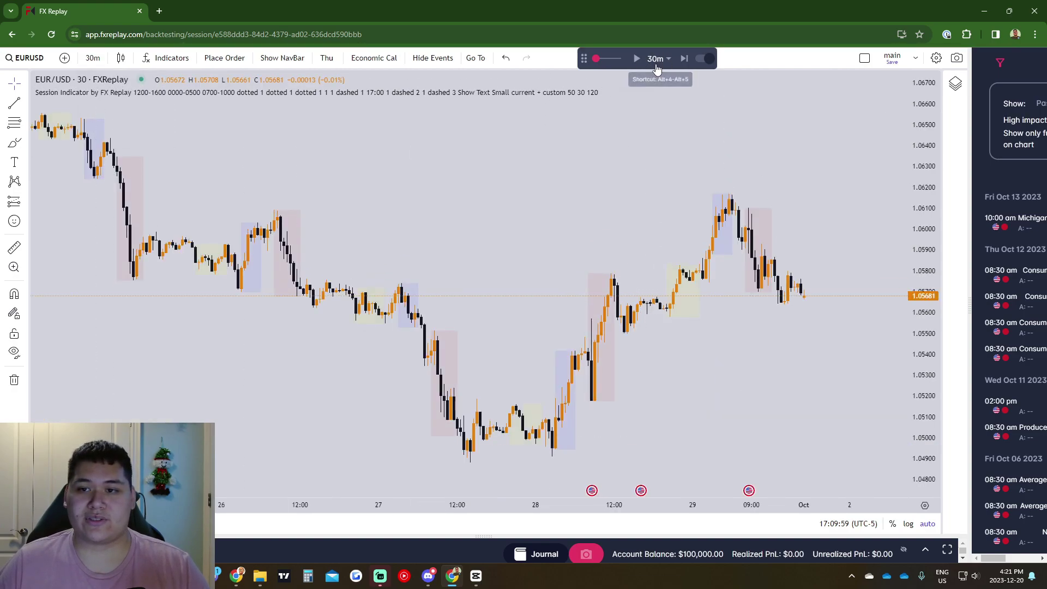
Step: Step the replay forward at the 30m interval and turn off the interval sync
left_click(683, 59)
left_click(682, 58)
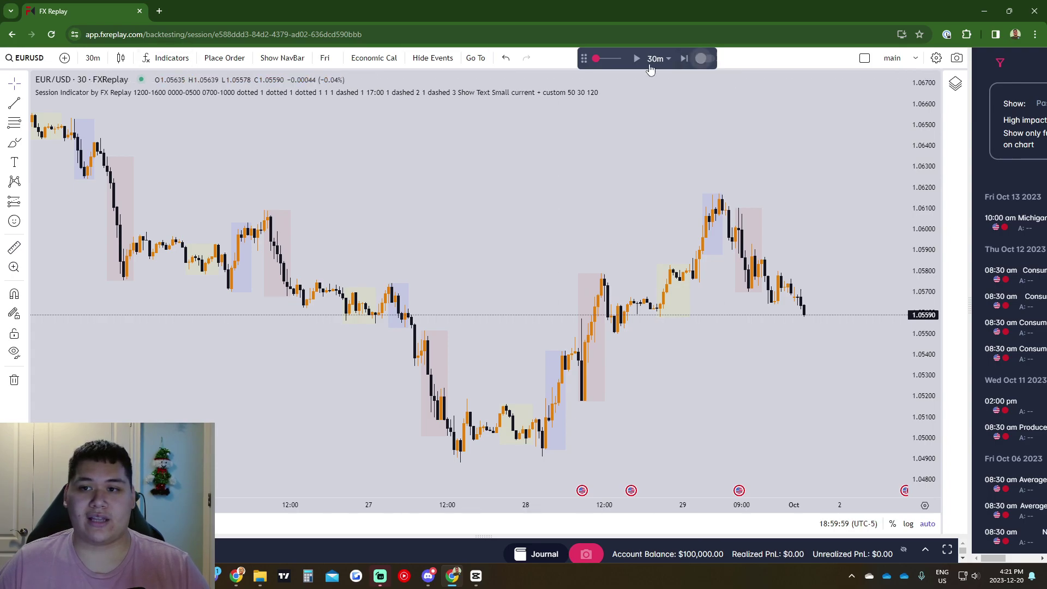
Step: Switch the EURUSD chart to 5 minutes and step the replay forward with the 30m interval unsynced
left_click(705, 58)
left_click(92, 58)
left_click(104, 132)
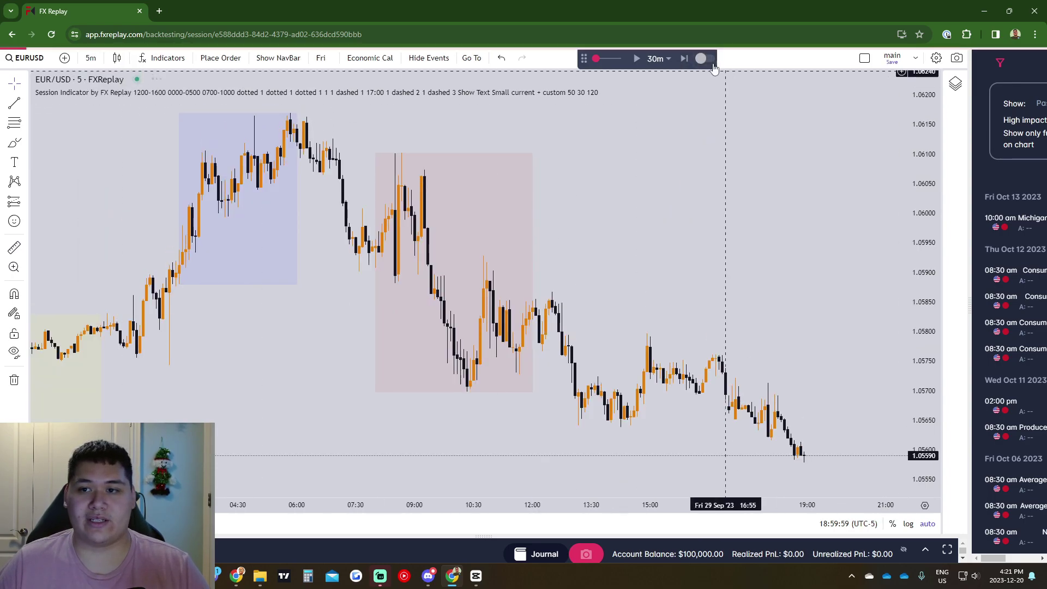
left_click(682, 59)
left_click(682, 59)
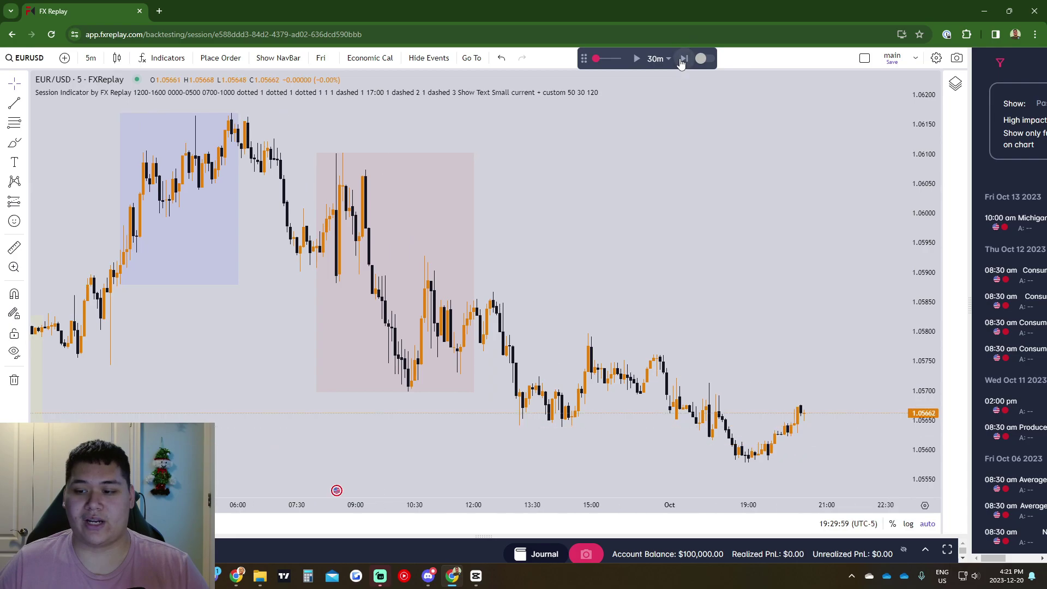
left_click(683, 59)
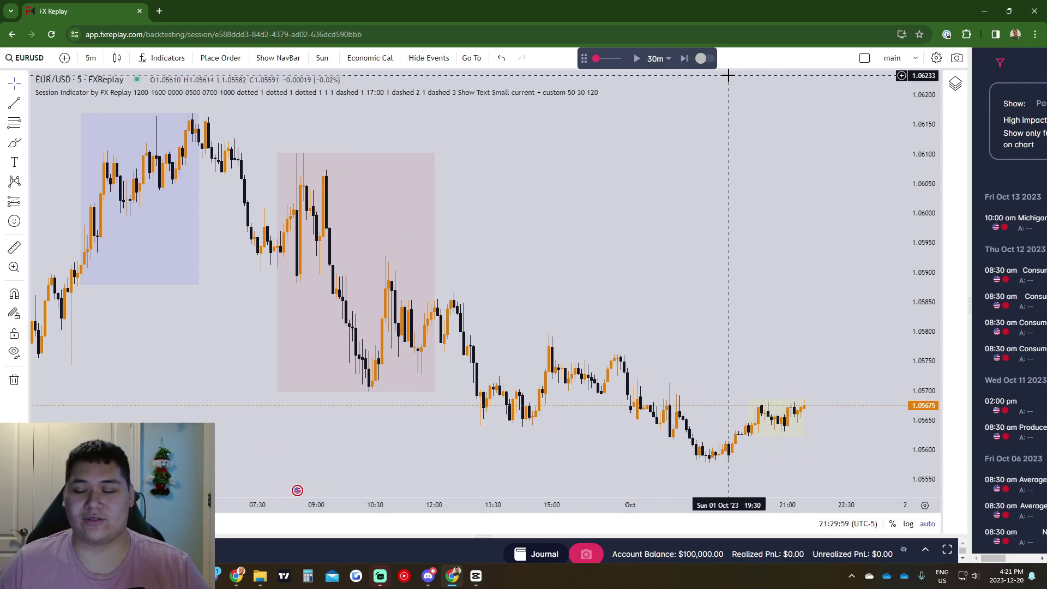
Step: Sync the replay interval with the 5-minute chart and step the replay forward three candles
left_click(703, 60)
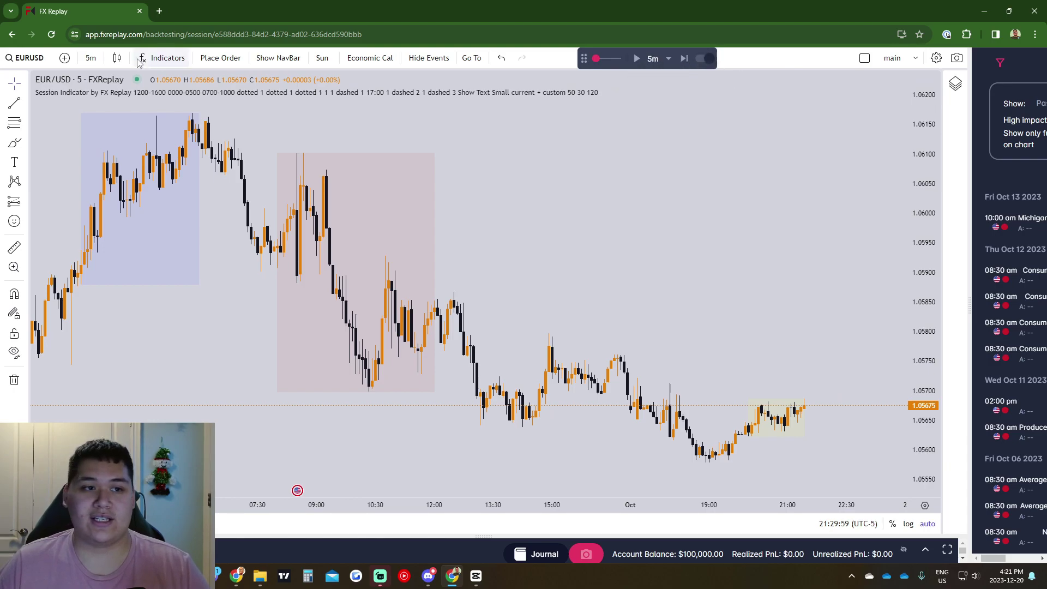
left_click(683, 59)
left_click(683, 59)
left_click(683, 59)
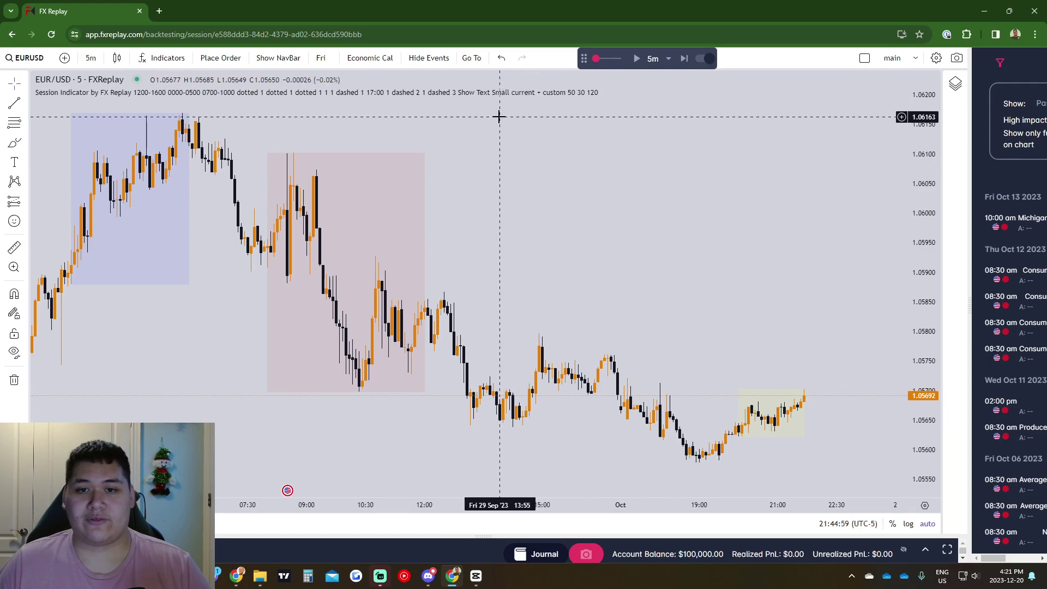
Step: Review the Next Day Open and Silver Bullet session times in the Go To custom settings and close them
left_click(469, 66)
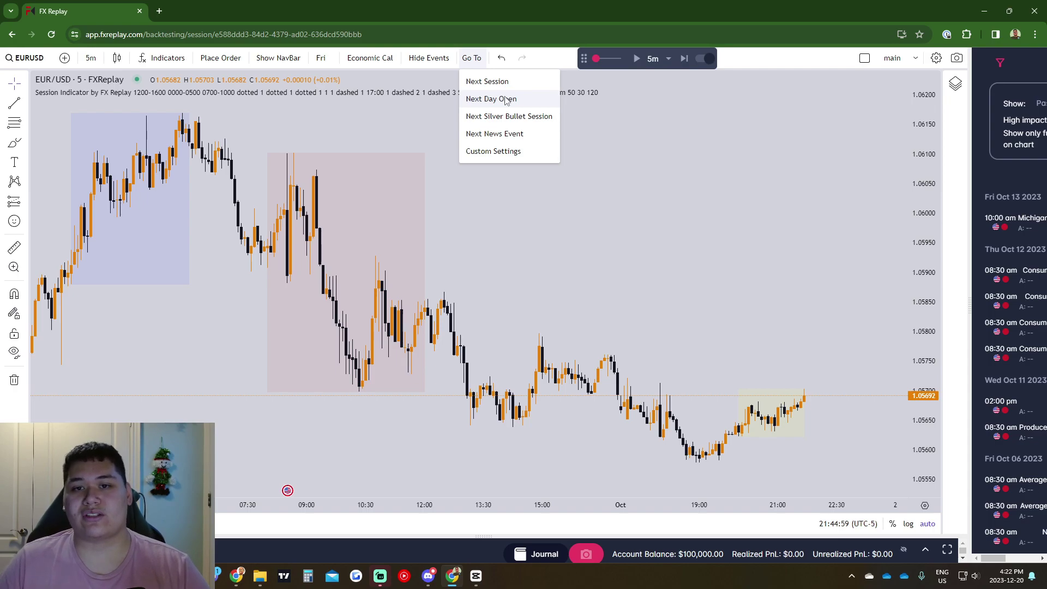
left_click(490, 151)
left_click_drag(480, 143, 511, 108)
scroll(520, 225, "down", 3)
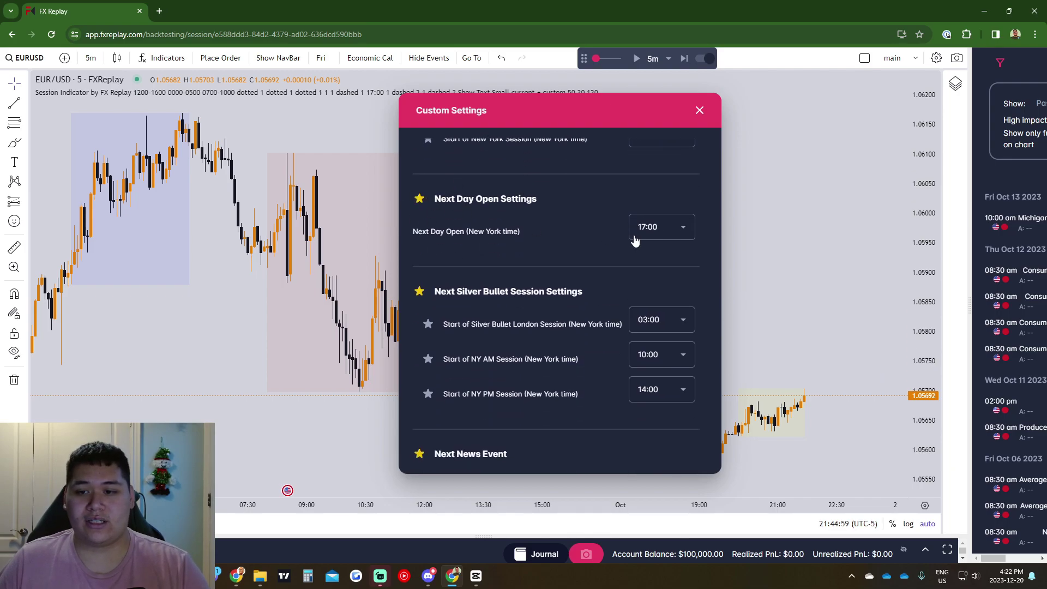
left_click_drag(414, 230, 525, 230)
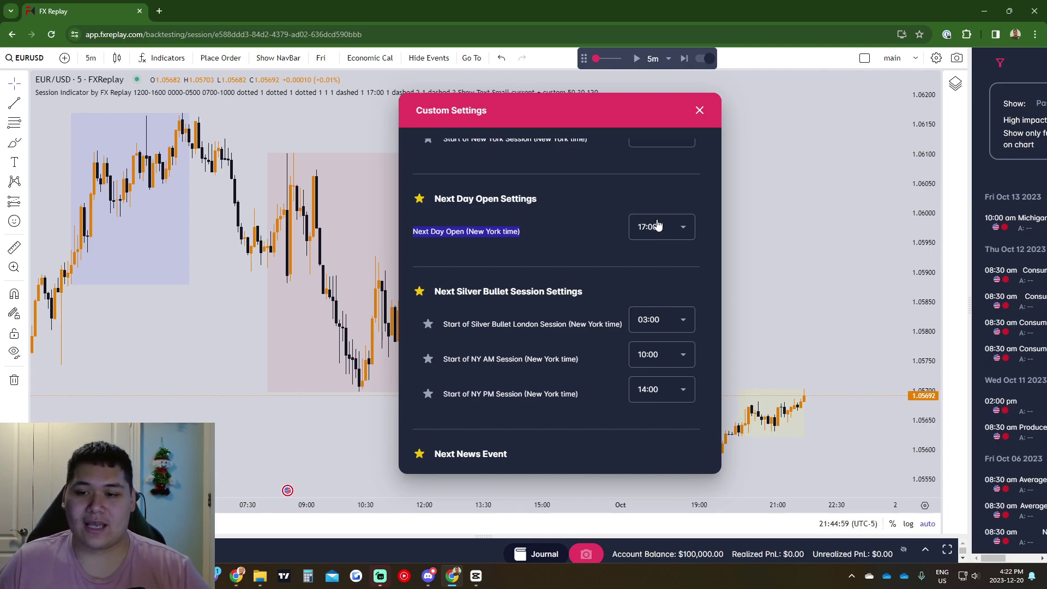
left_click(700, 110)
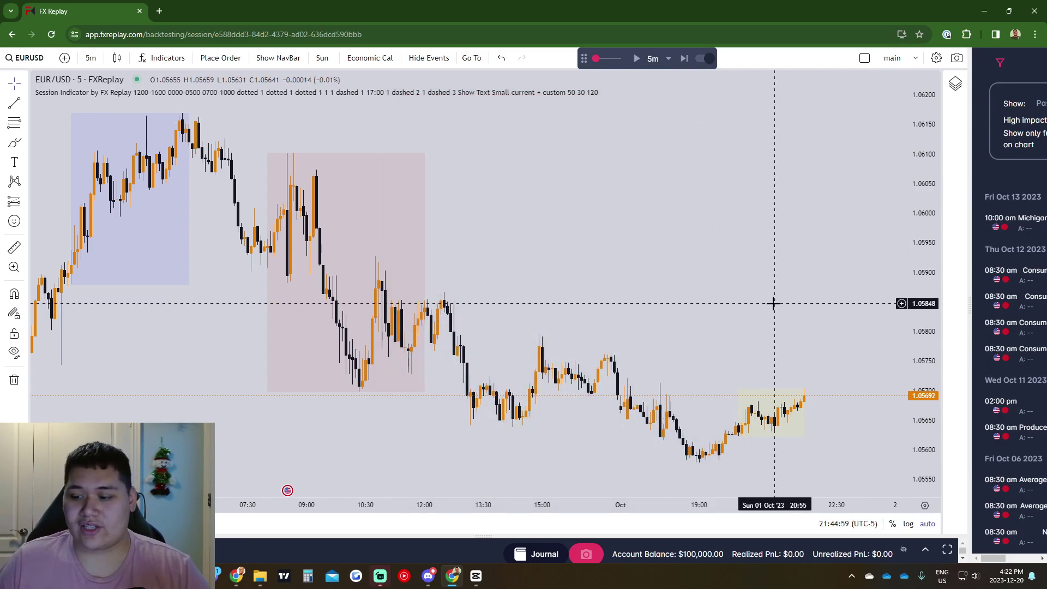
Step: Check the chart's time zone choices, keeping (UTC-5) New York selected
left_click(860, 525)
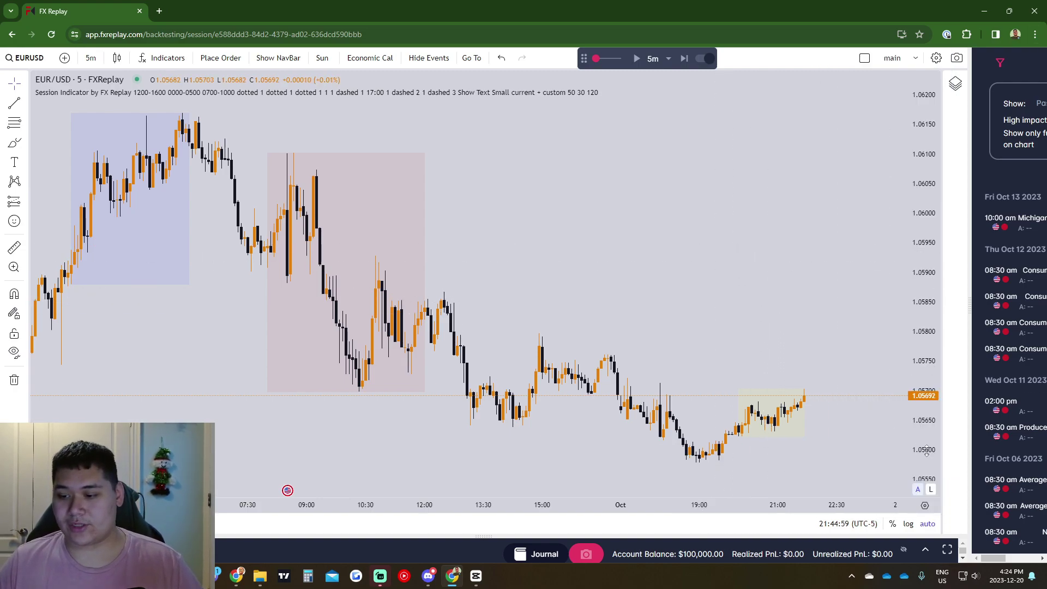
left_click(853, 523)
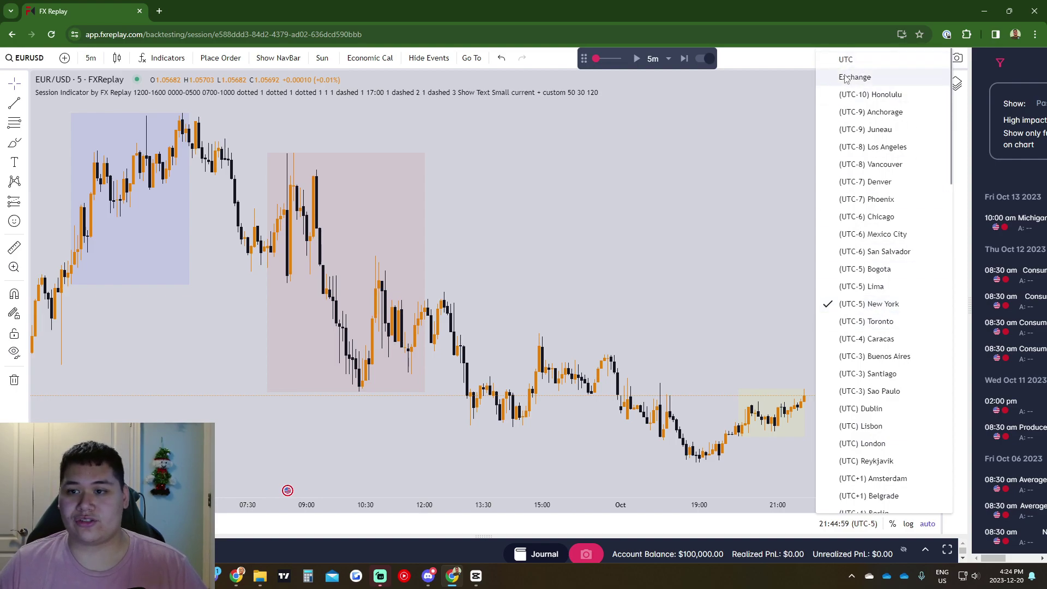
left_click(891, 310)
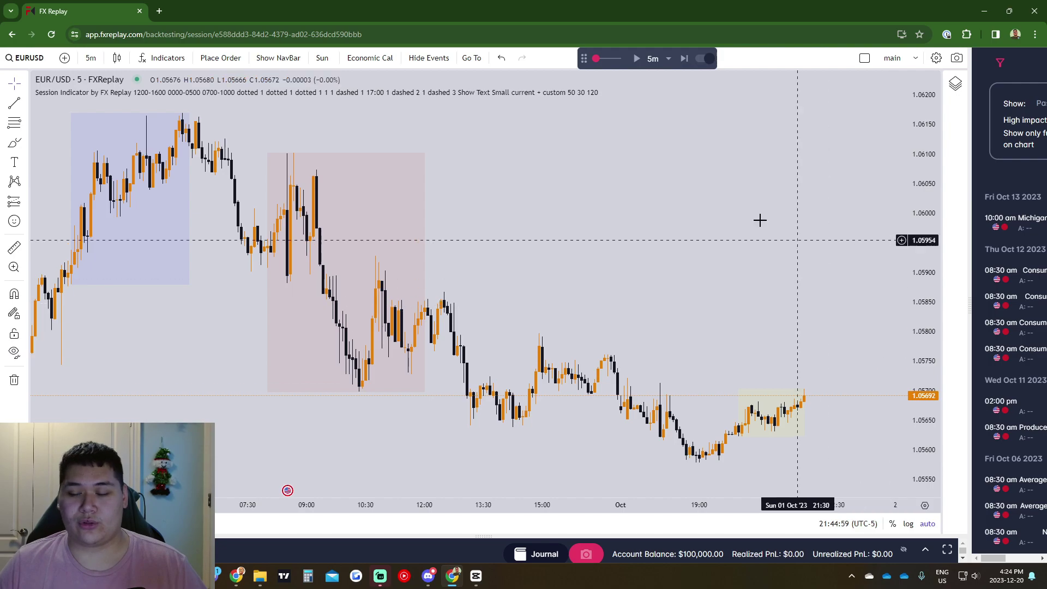
Step: Set the Next Day Open time to 07:00 New York time in the Go To custom settings
left_click(468, 58)
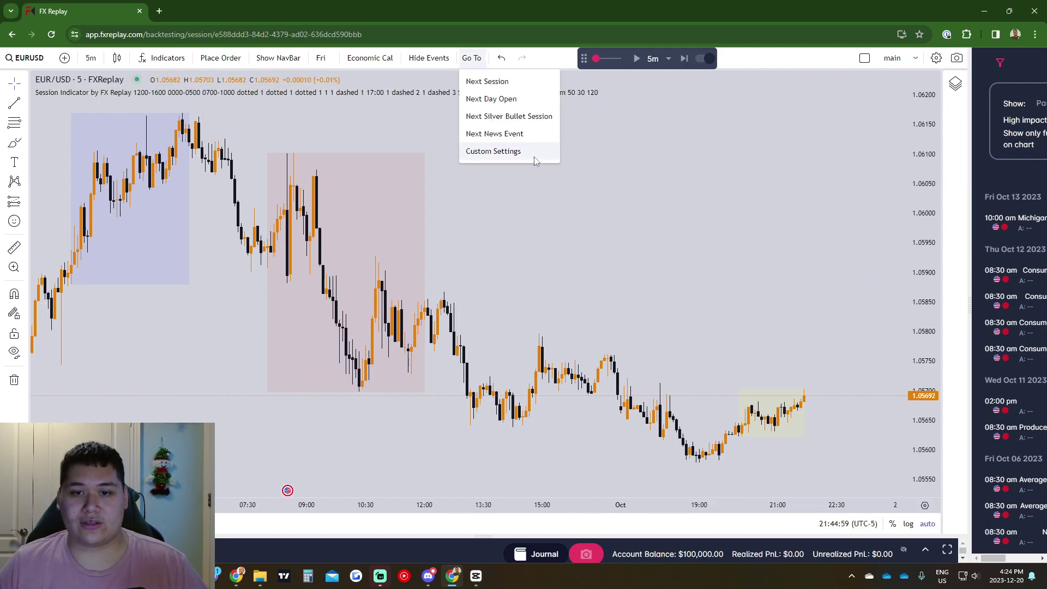
left_click(528, 151)
left_click(606, 357)
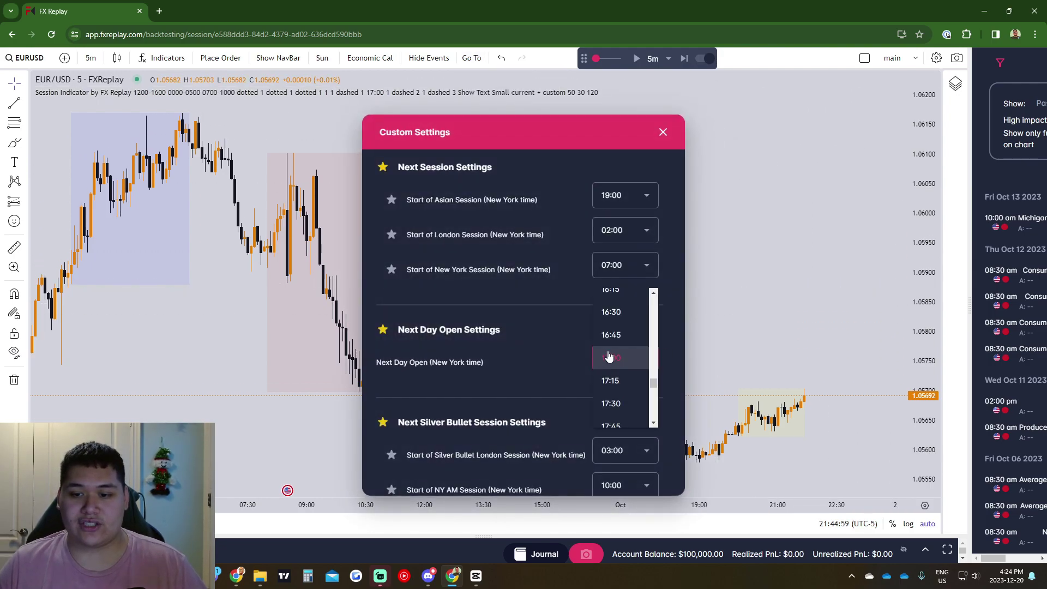
scroll(608, 357, "up", 2)
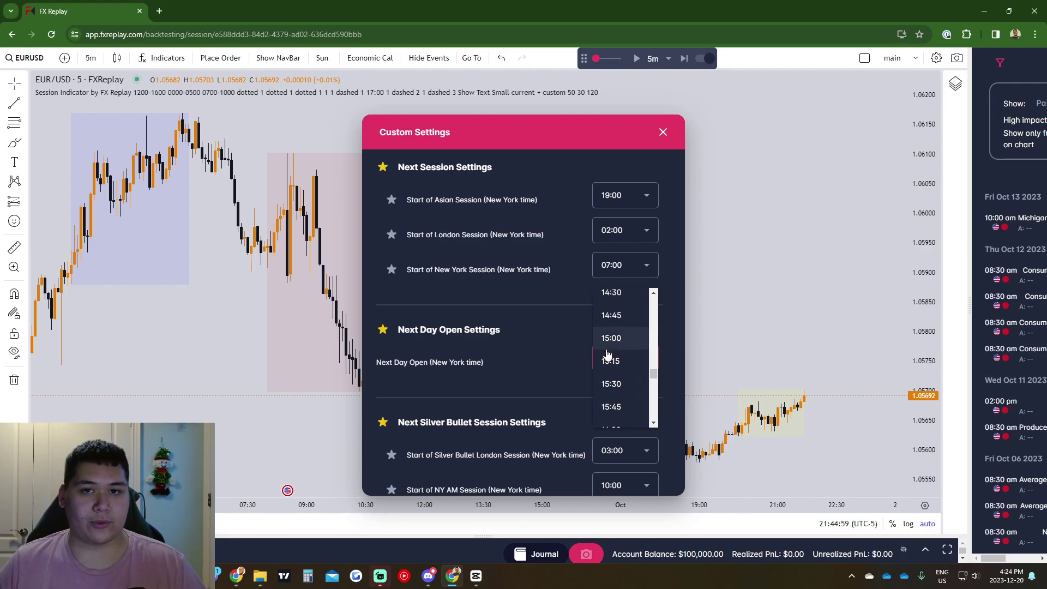
scroll(621, 357, "up", 5)
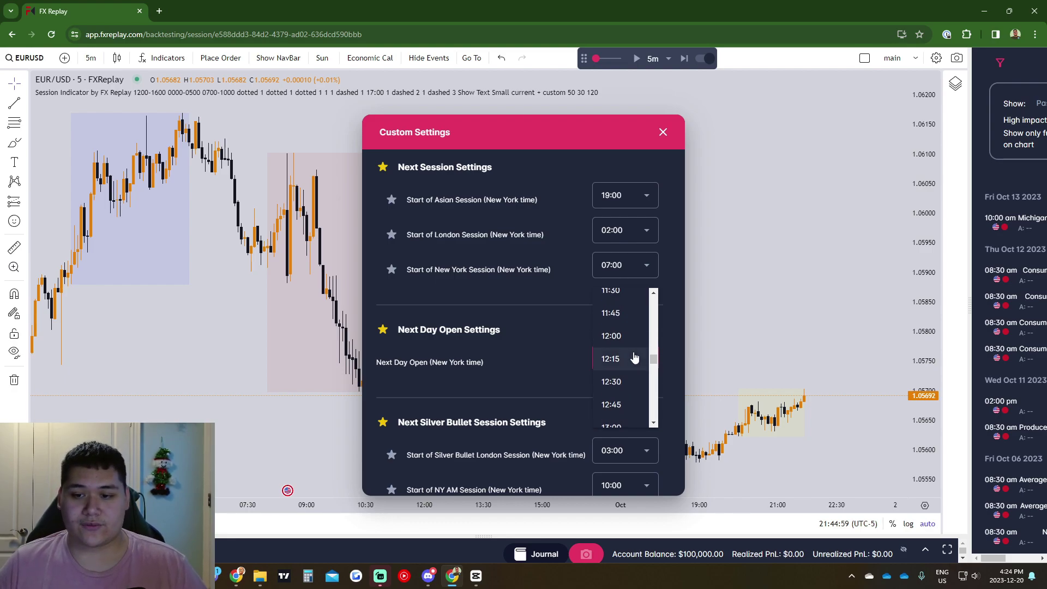
scroll(634, 357, "up", 4)
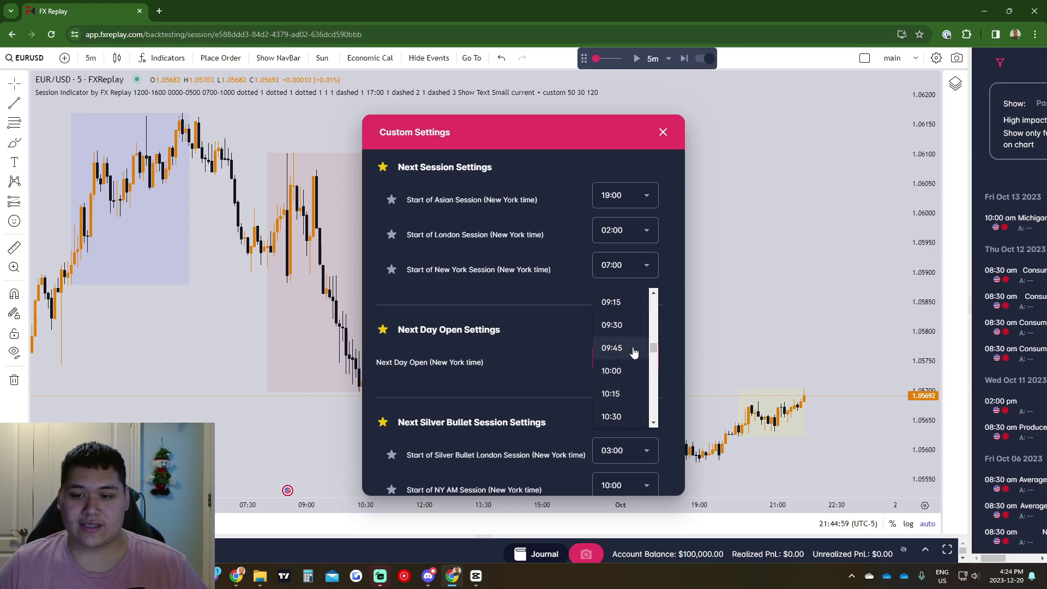
scroll(634, 353, "up", 5)
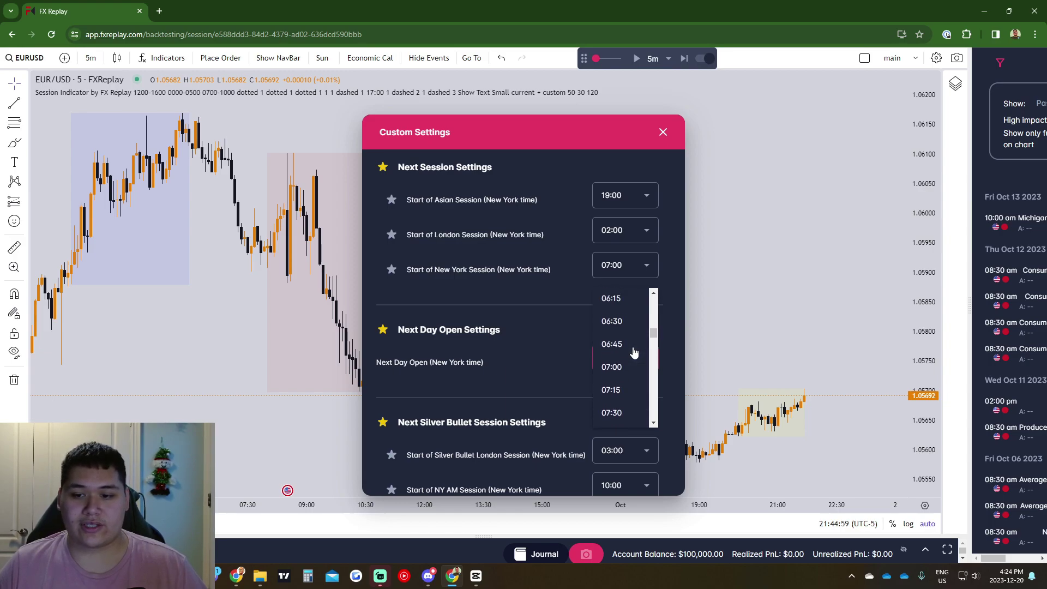
left_click(631, 369)
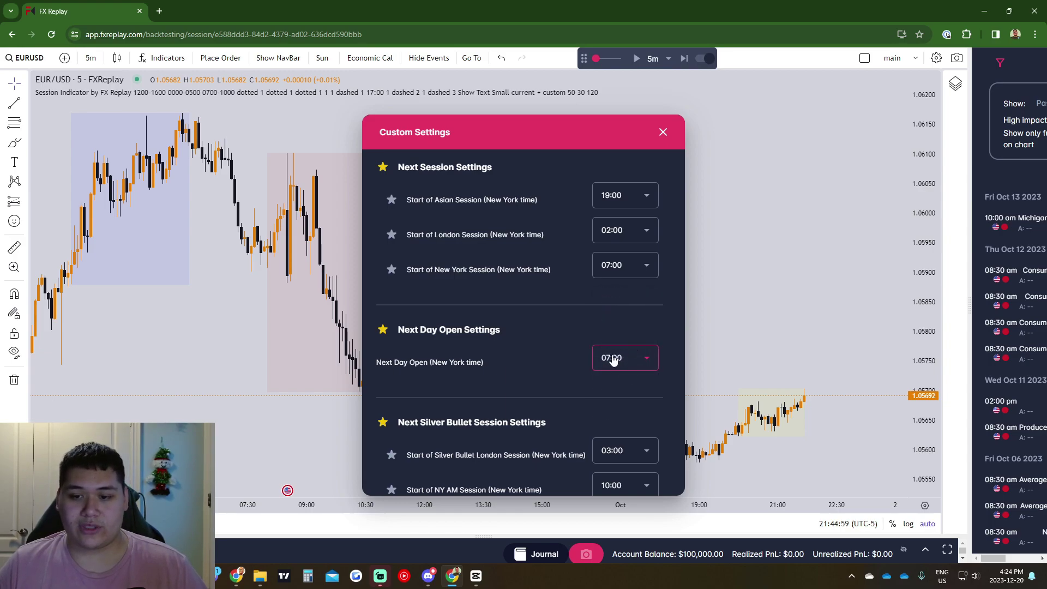
Step: Look through the other Next Day Open times, keep 07:00 and save the custom settings
left_click(613, 359)
scroll(627, 363, "down", 2)
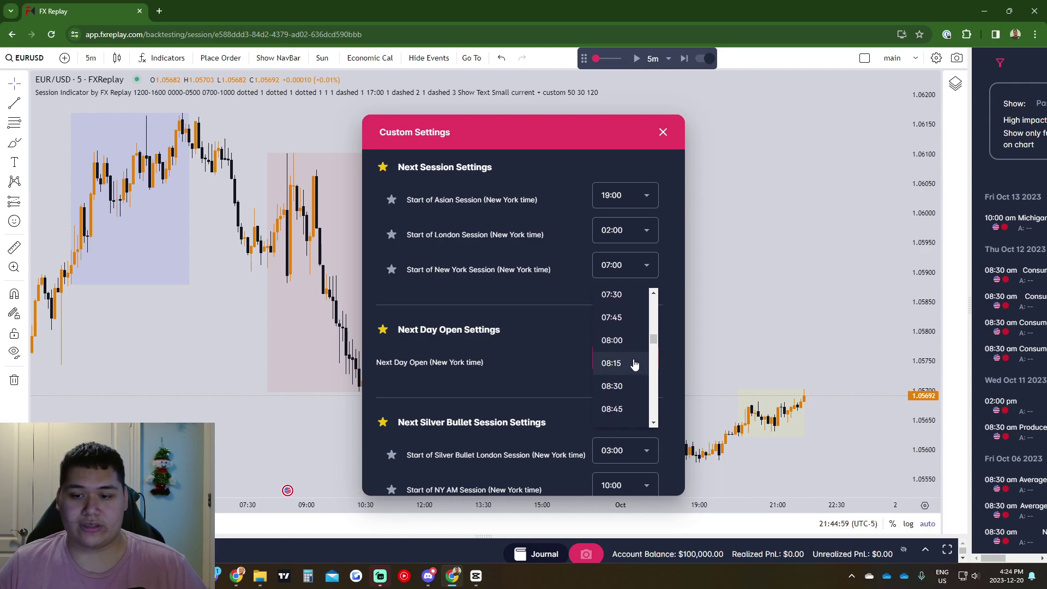
scroll(627, 360, "up", 1)
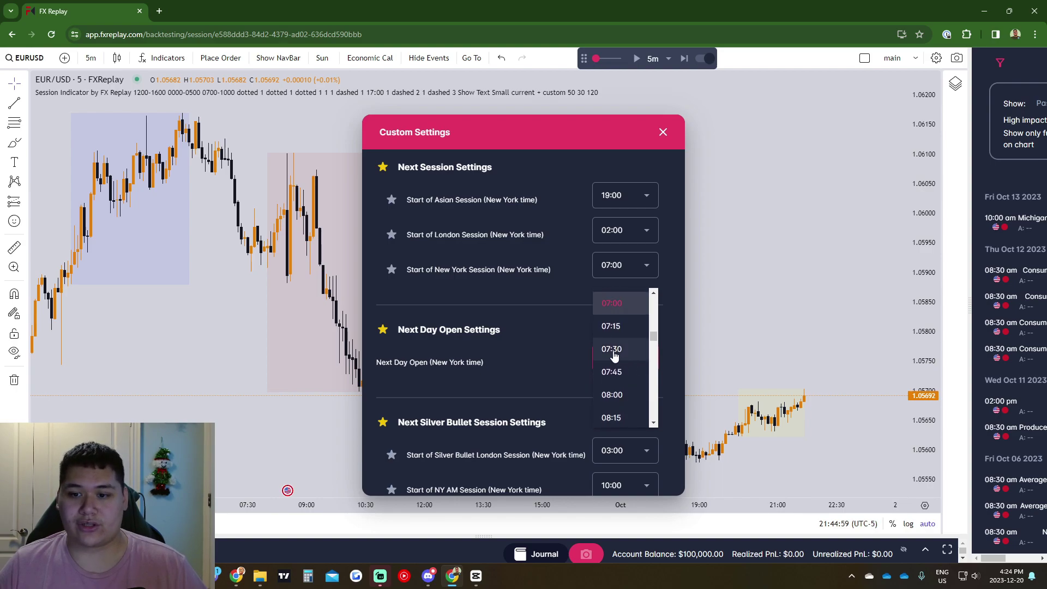
left_click(611, 303)
scroll(625, 382, "down", 4)
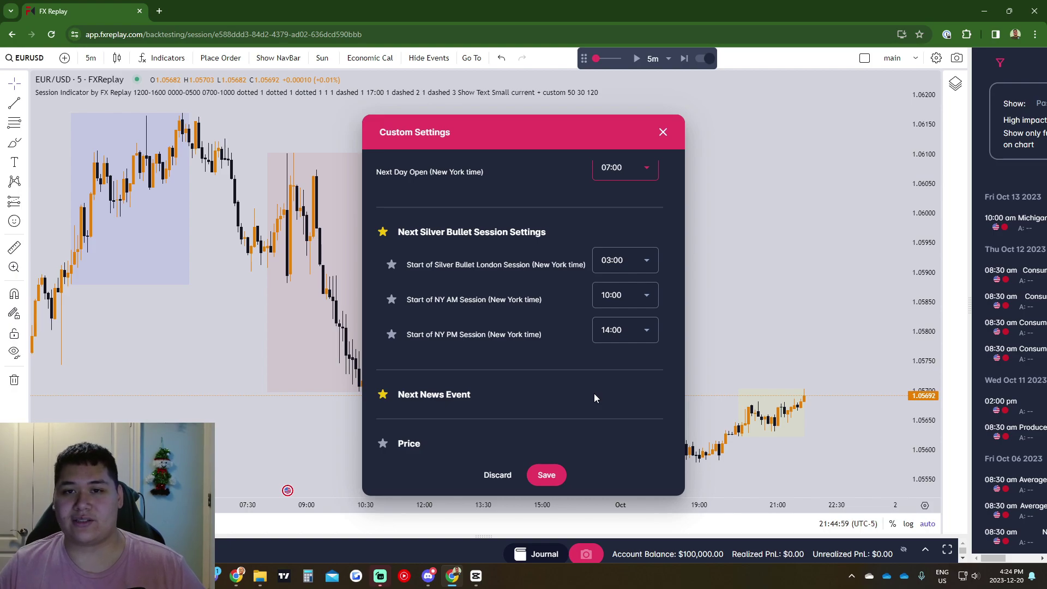
left_click(546, 474)
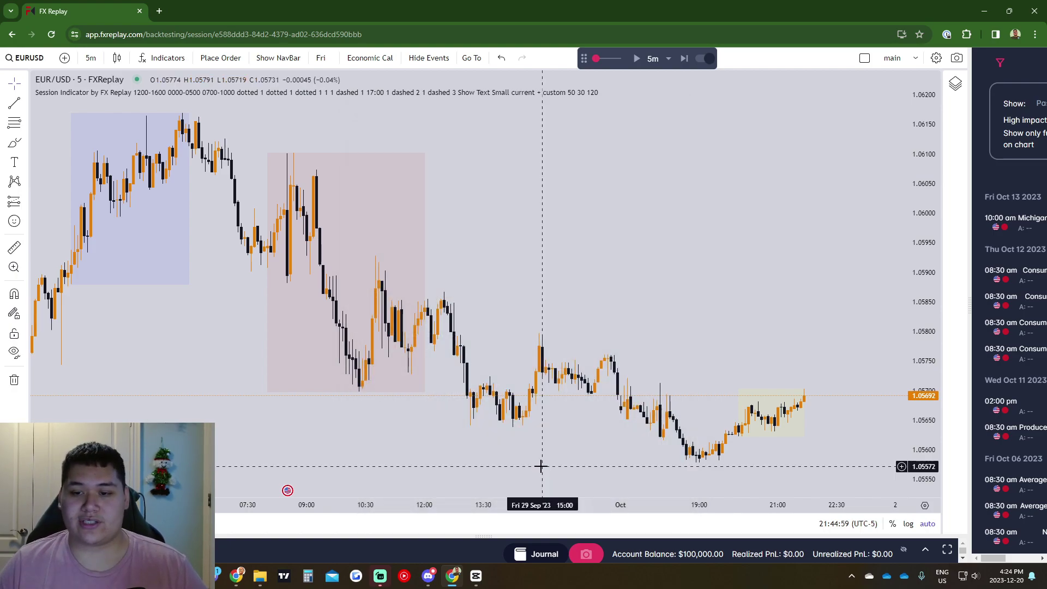
Step: Jump the replay to the next session and position the chart to show the latest EURUSD candles
left_click(472, 58)
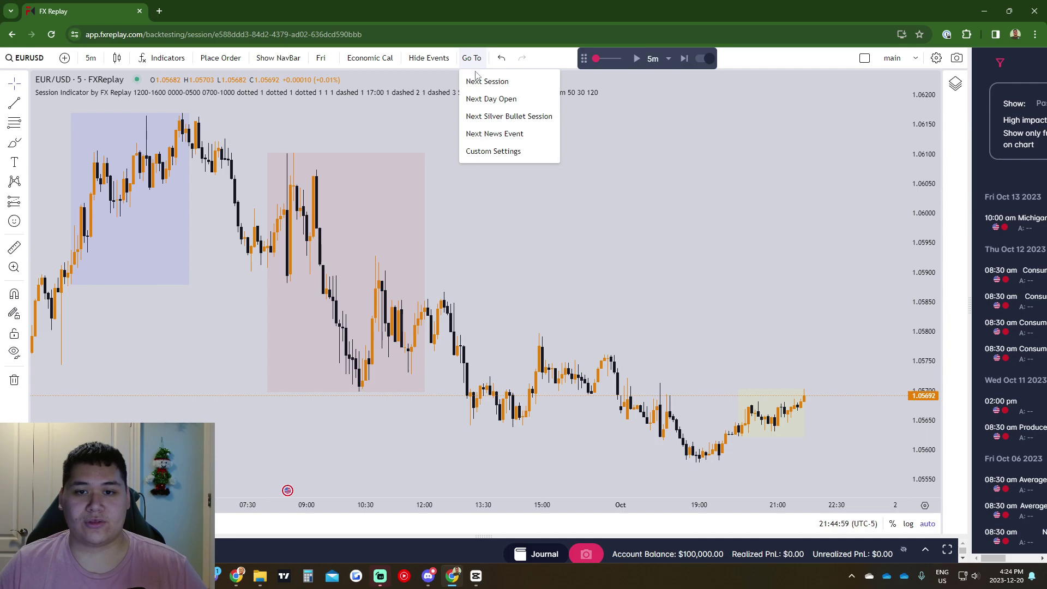
left_click(482, 81)
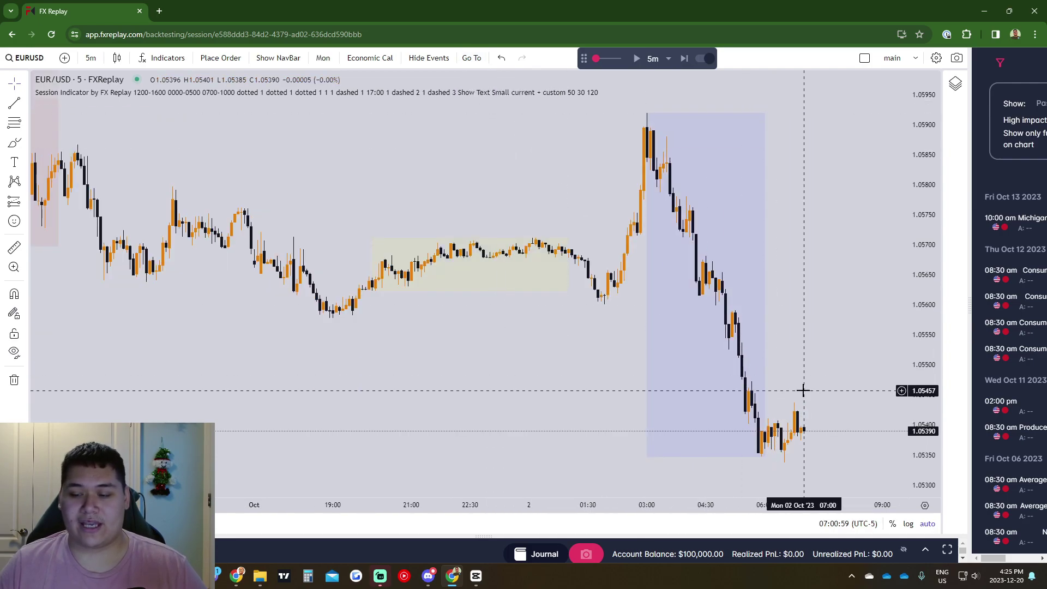
left_click_drag(754, 376, 696, 353)
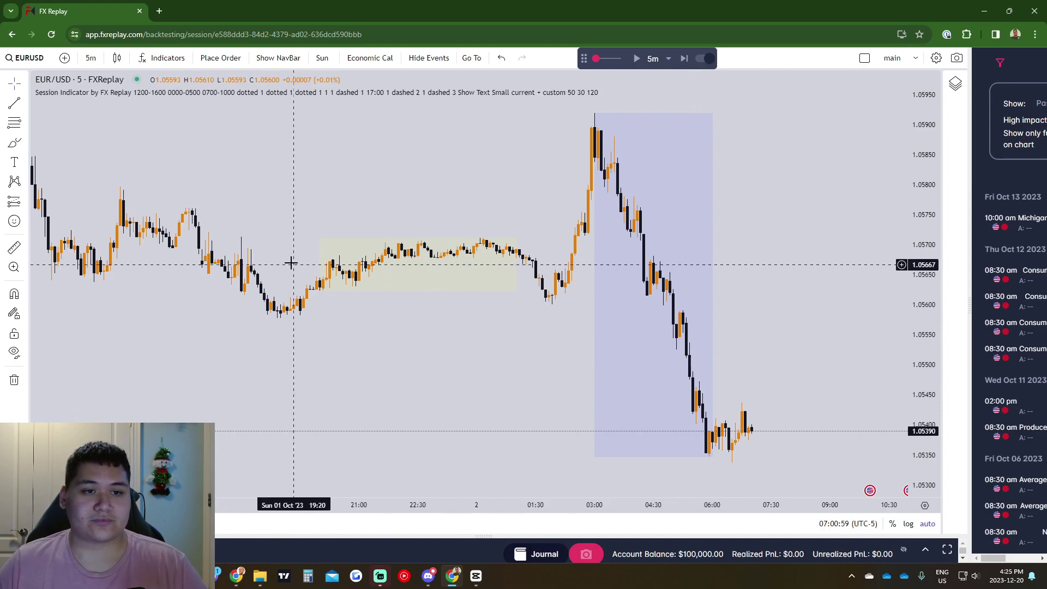
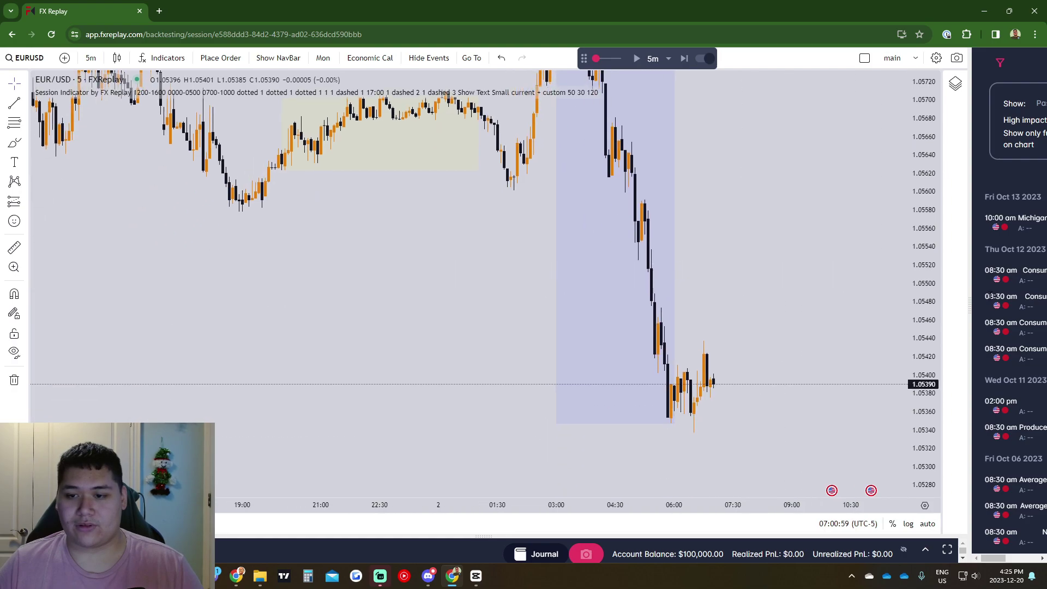
left_click_drag(870, 323, 789, 377)
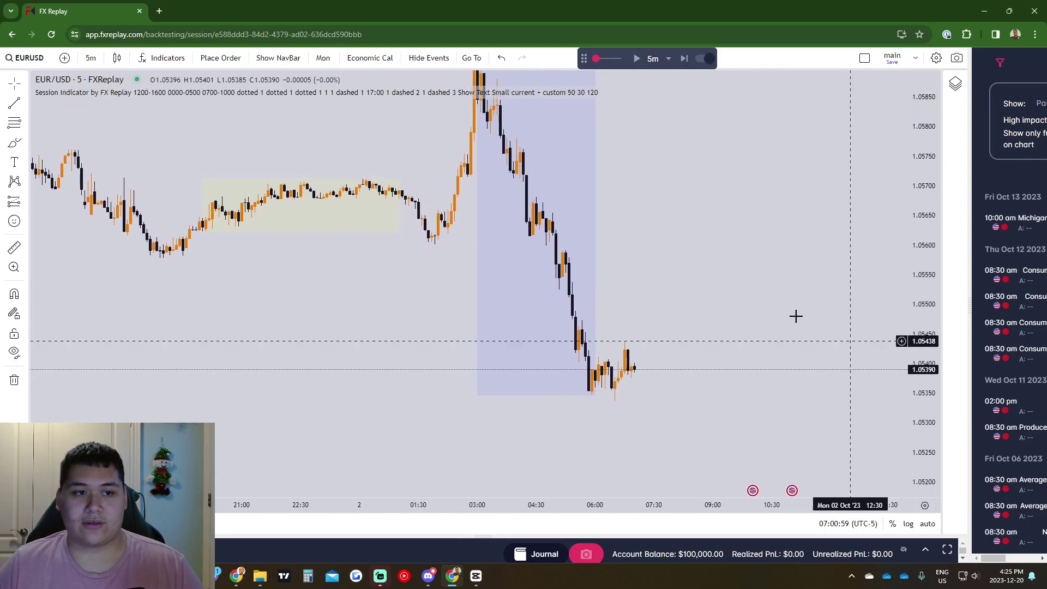
Step: Switch the chart to 1 hour and examine the wider EURUSD price action
left_click(91, 58)
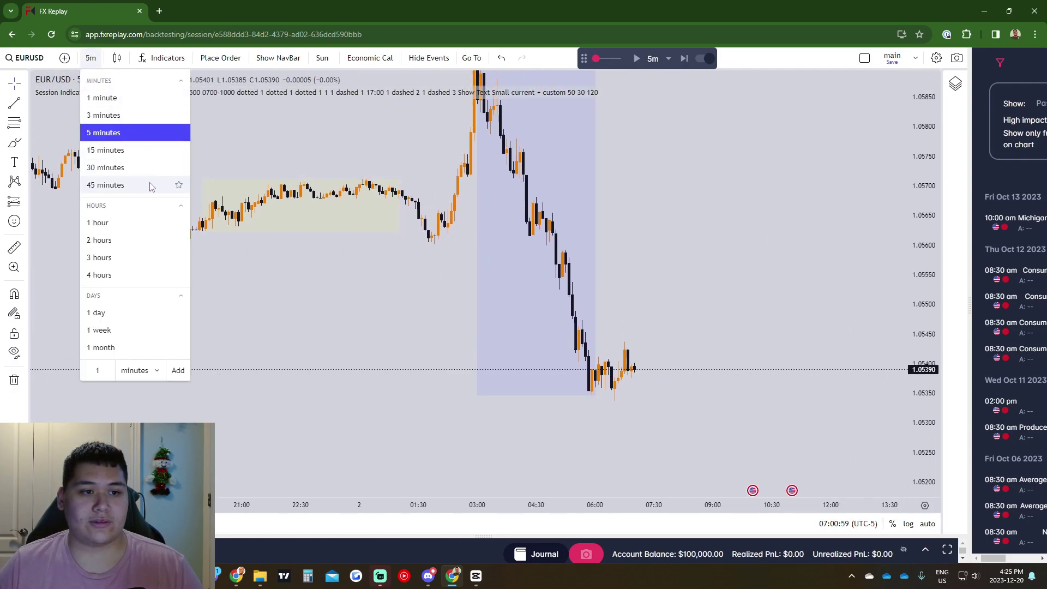
left_click(133, 223)
scroll(922, 436, "down", 3)
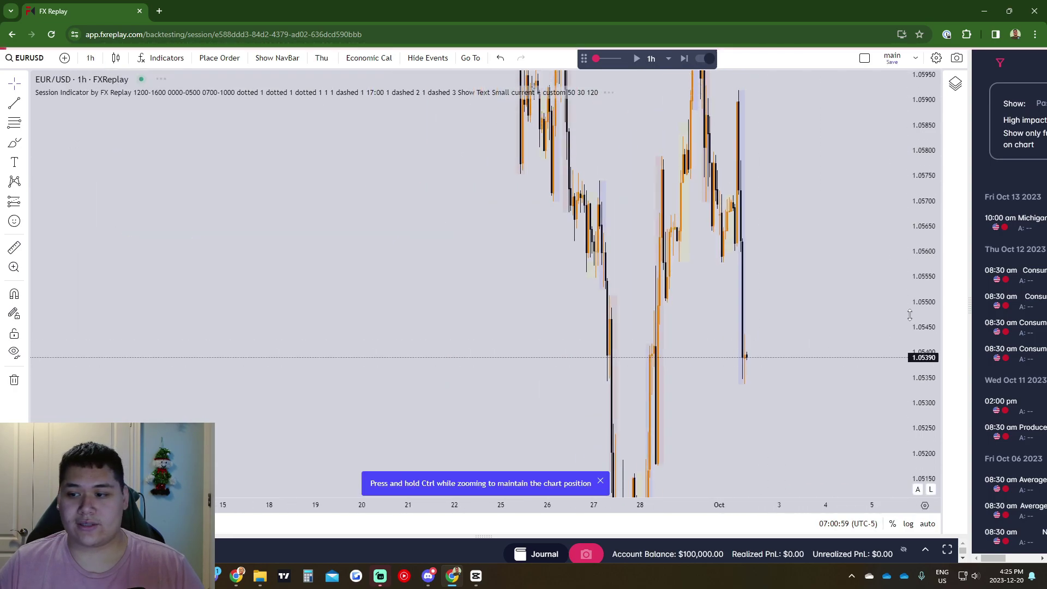
left_click_drag(771, 388, 749, 384)
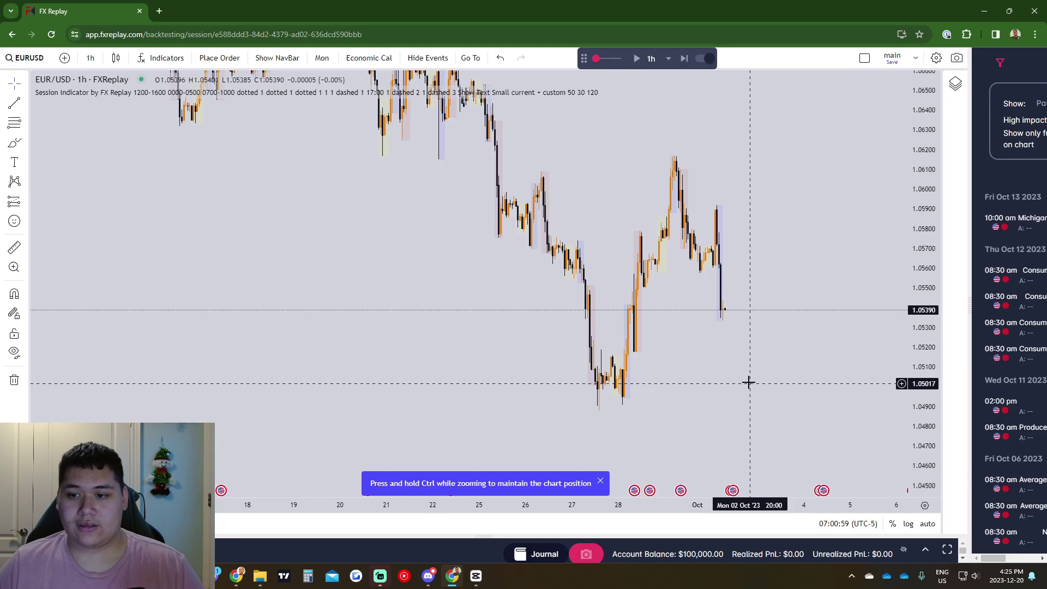
Step: Return the chart to 5 minutes and advance the replay to about 08:25 on Mon 02 Oct 2023
left_click(90, 57)
left_click(133, 135)
scroll(680, 309, "up", 6)
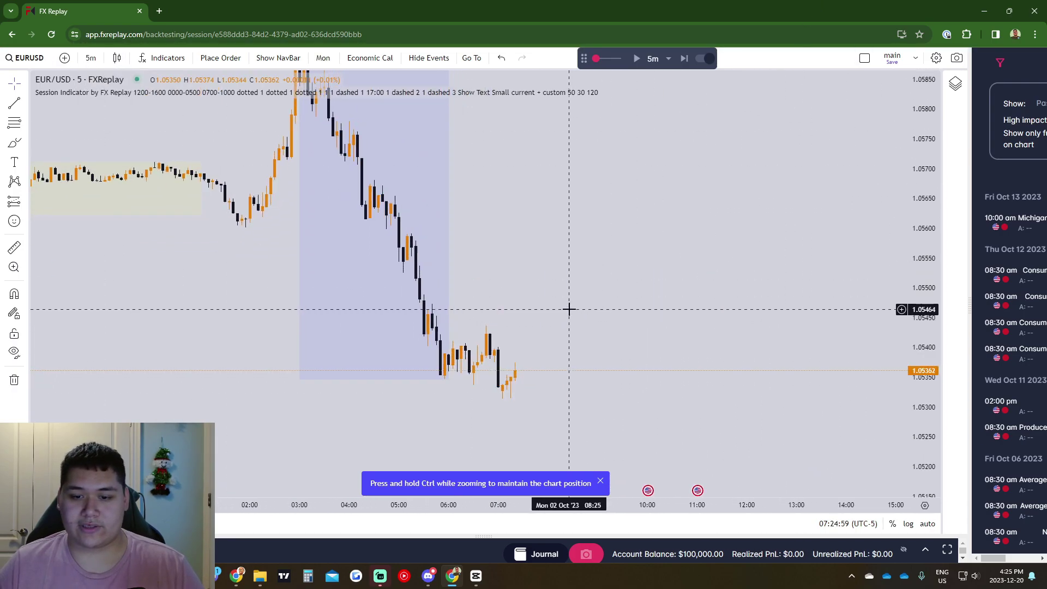
left_click_drag(934, 373, 934, 447)
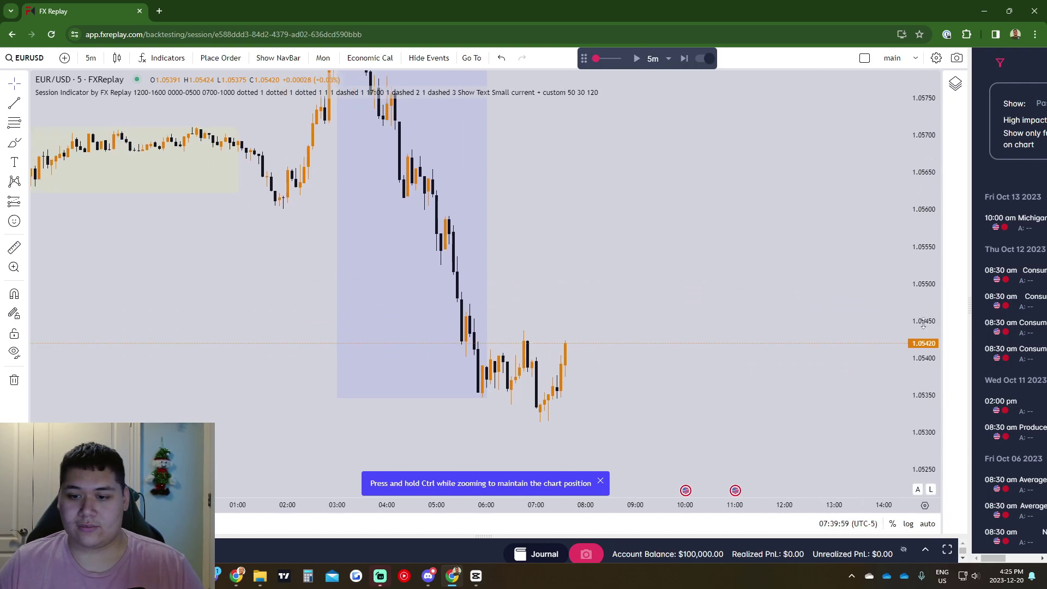
scroll(652, 327, "up", 2)
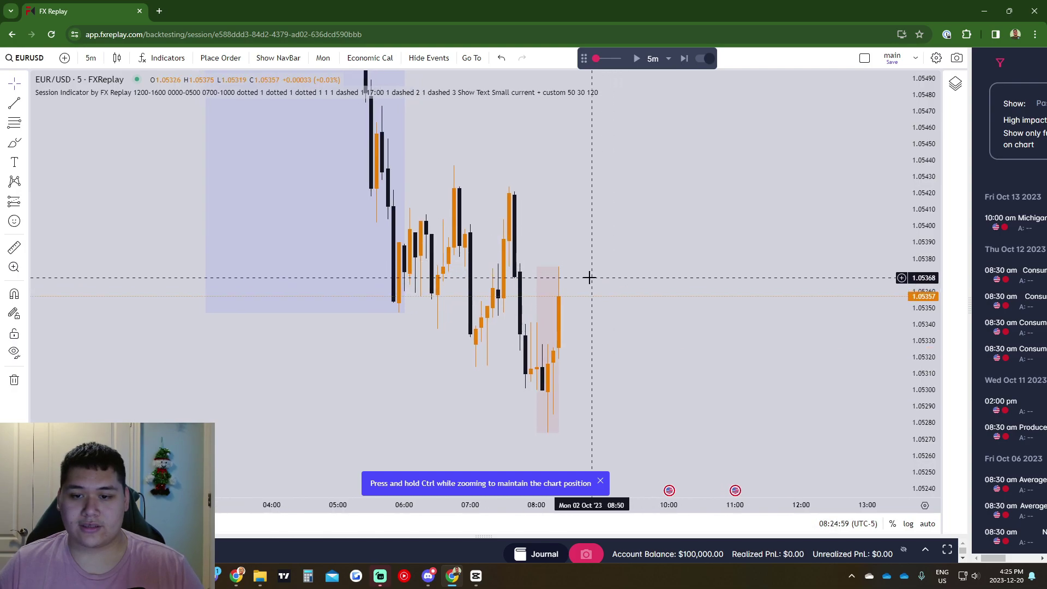
left_click(601, 478)
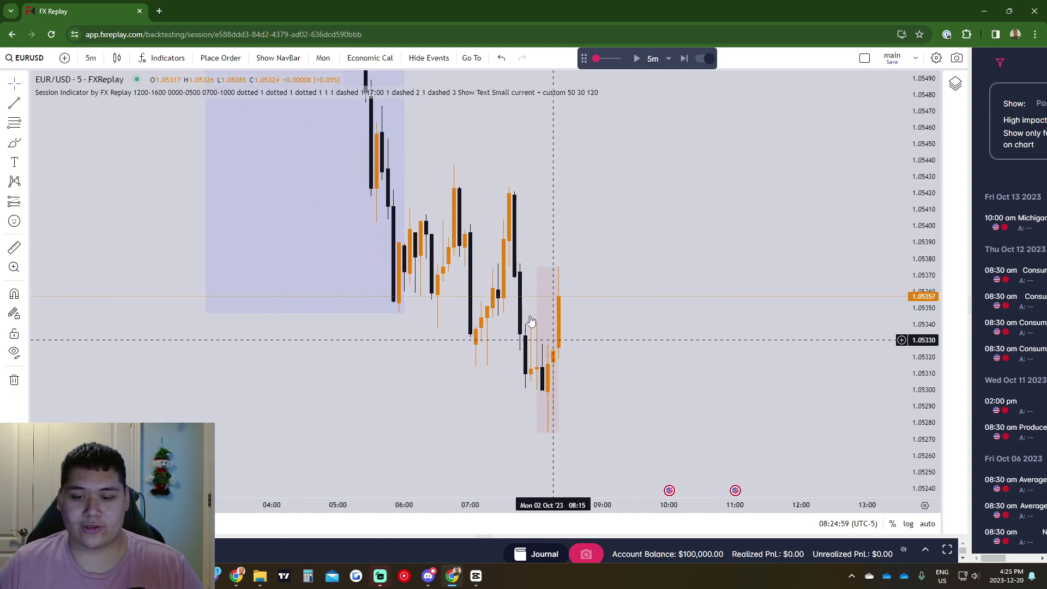
Step: Draw a short position on the EURUSD chart from about 1.05356, with its stop at about 1.05426 and target at about 1.05201
left_click(18, 203)
left_click(65, 203)
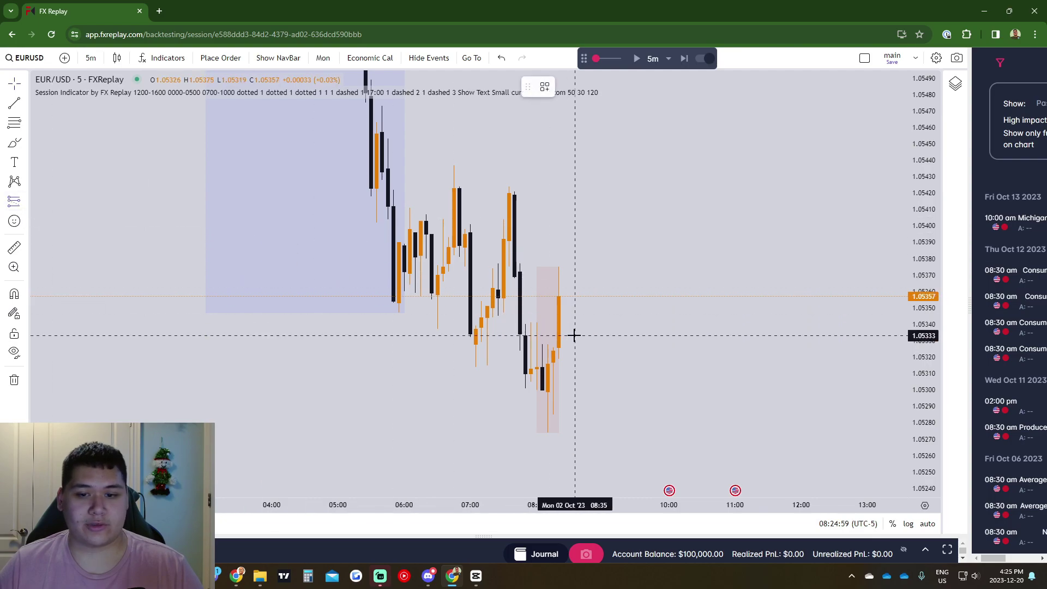
left_click(565, 297)
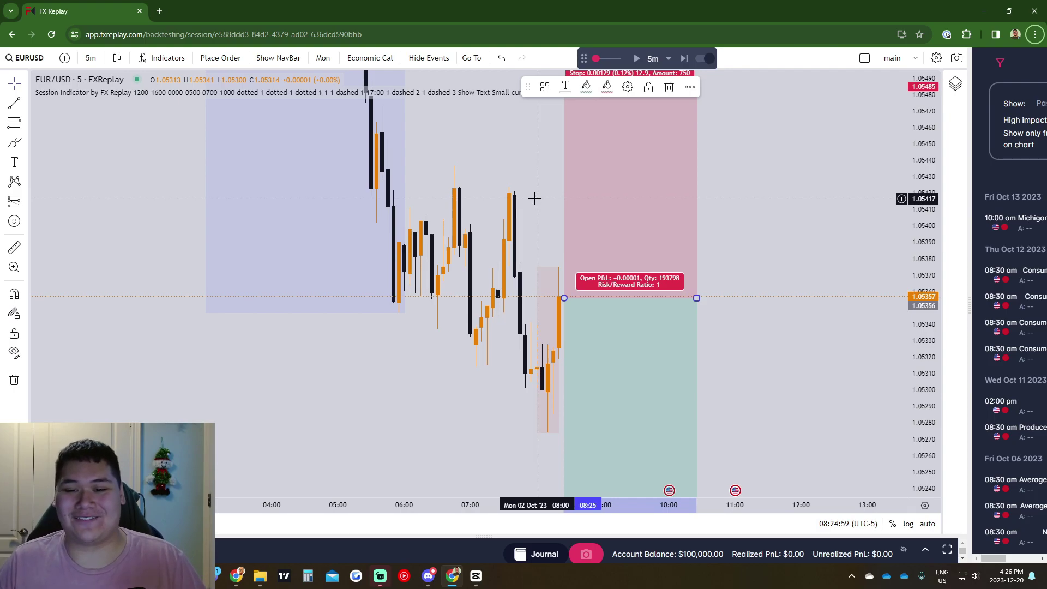
left_click(766, 257)
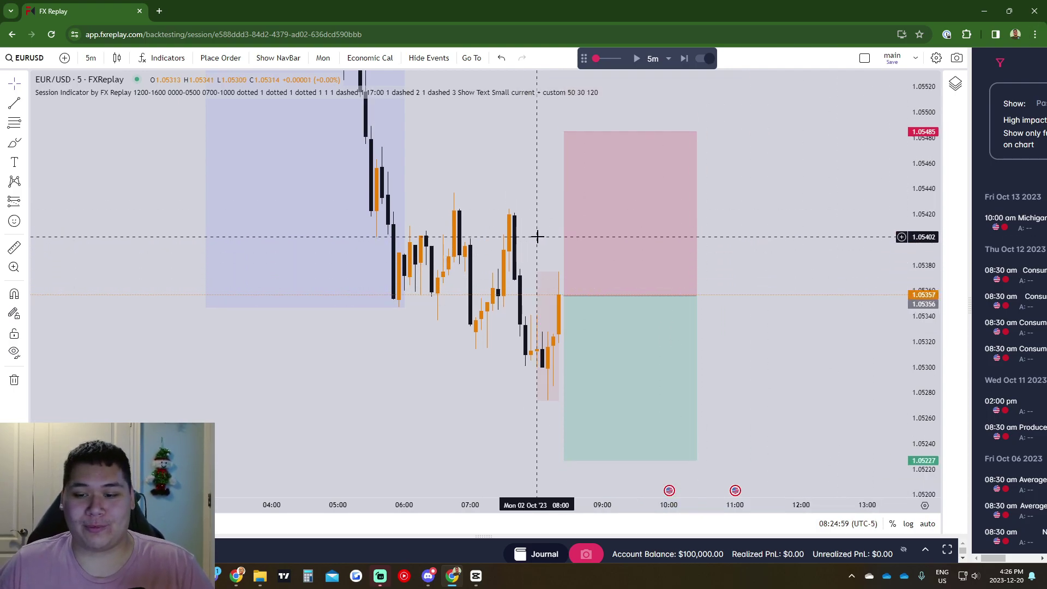
left_click(650, 234)
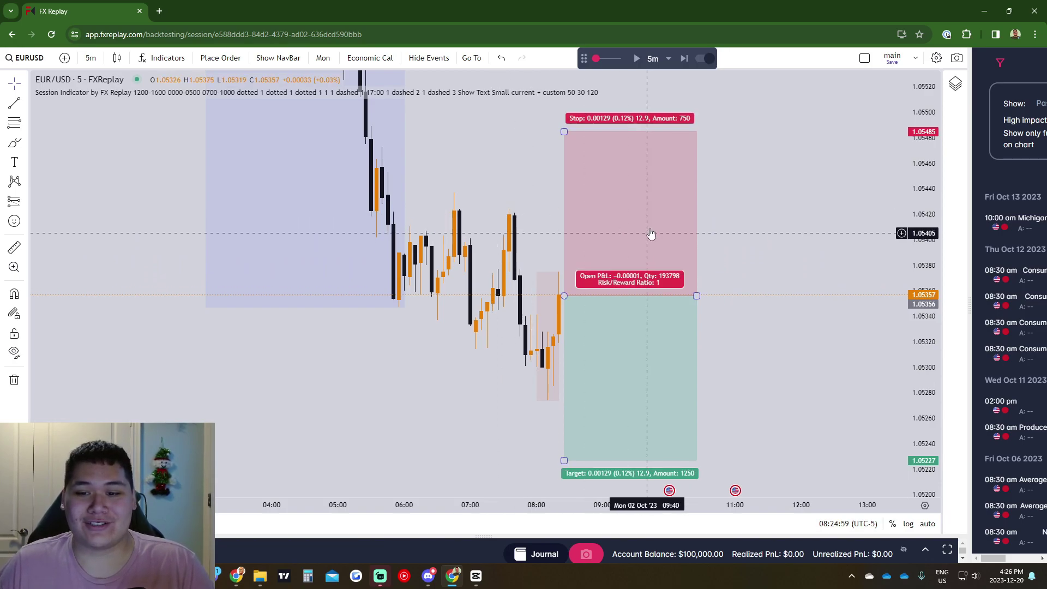
left_click_drag(565, 131, 565, 206)
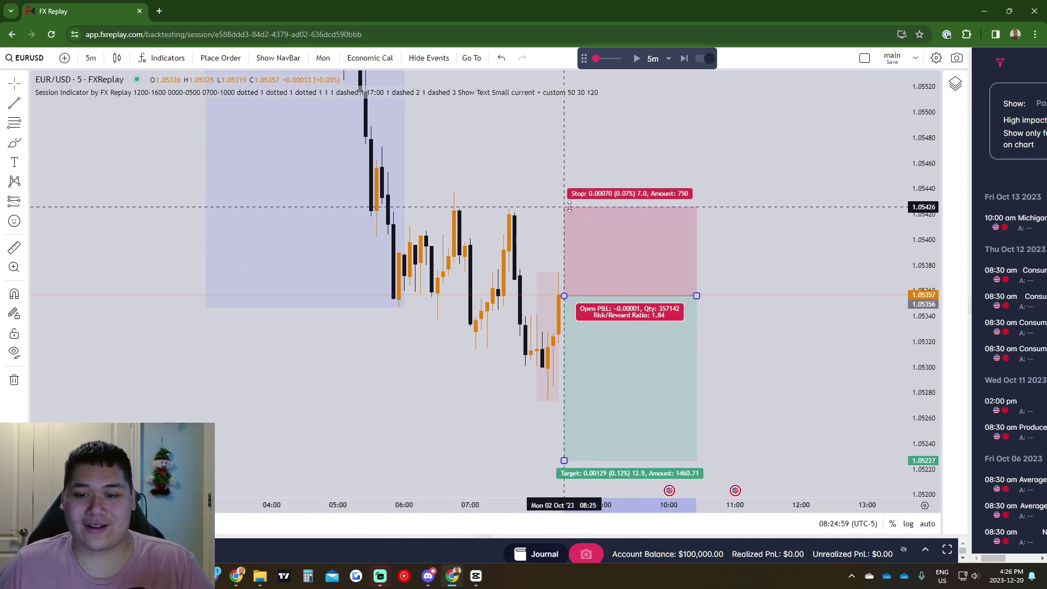
left_click_drag(552, 385, 551, 417)
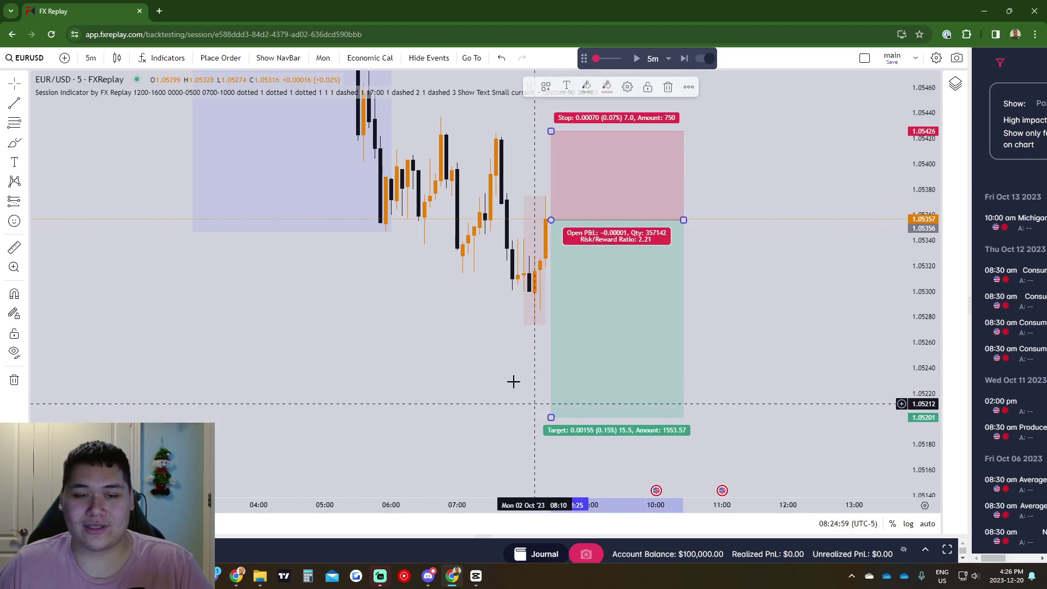
Step: Create a Sell order from the drawn position at 1% risk of the initial balance, set its type to Market and save it
left_click(228, 60)
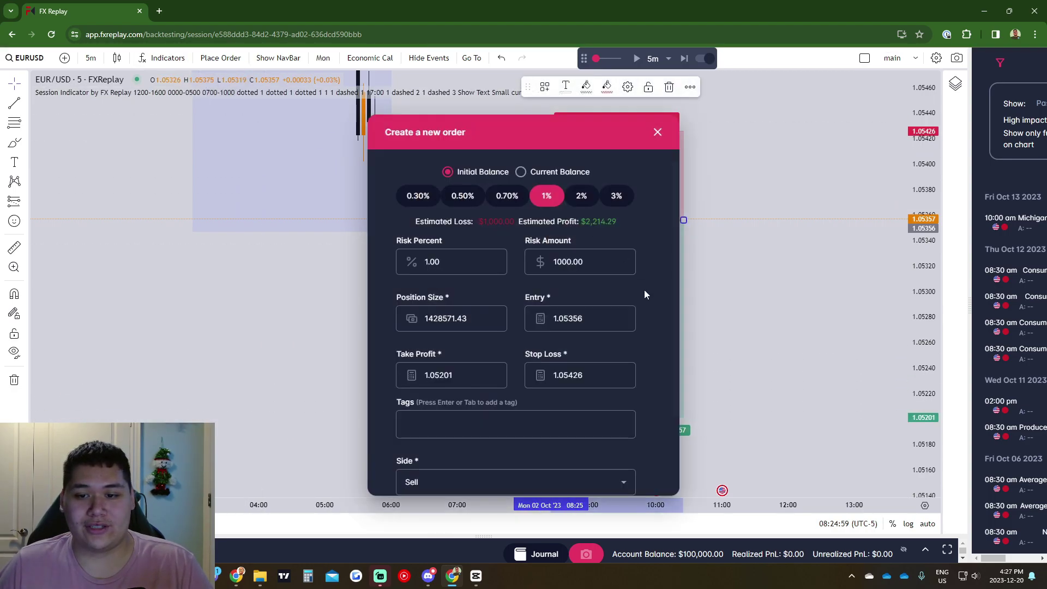
scroll(605, 294, "down", 2)
scroll(594, 297, "up", 2)
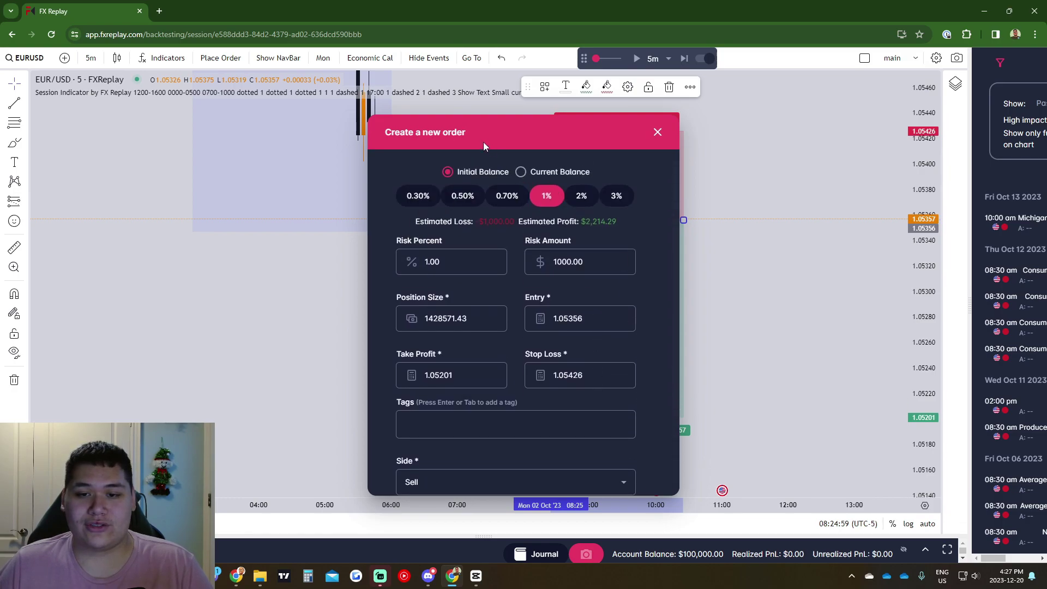
left_click_drag(483, 142, 479, 119)
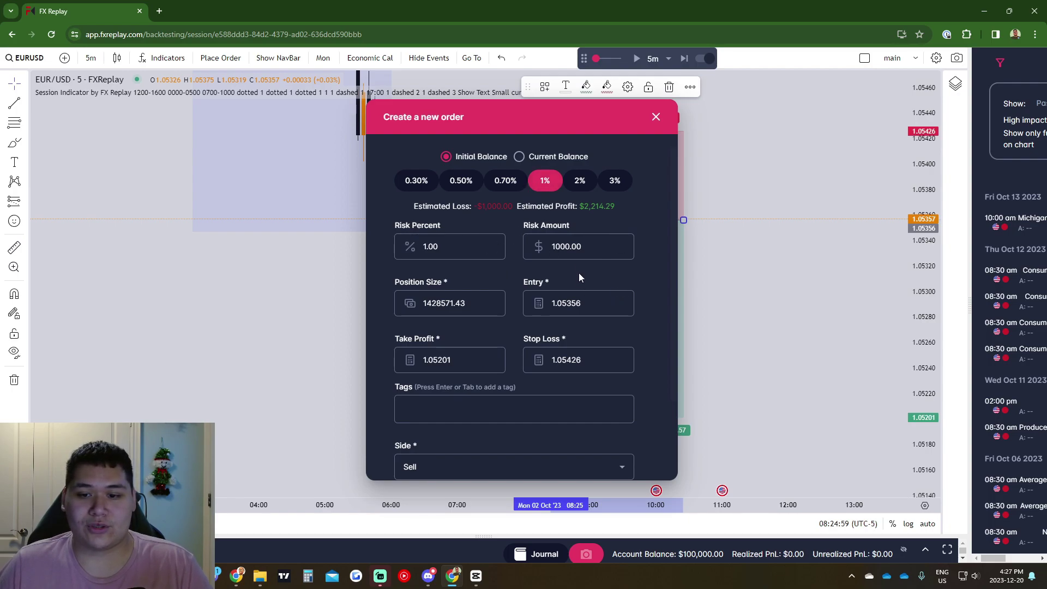
left_click_drag(510, 108, 364, 91)
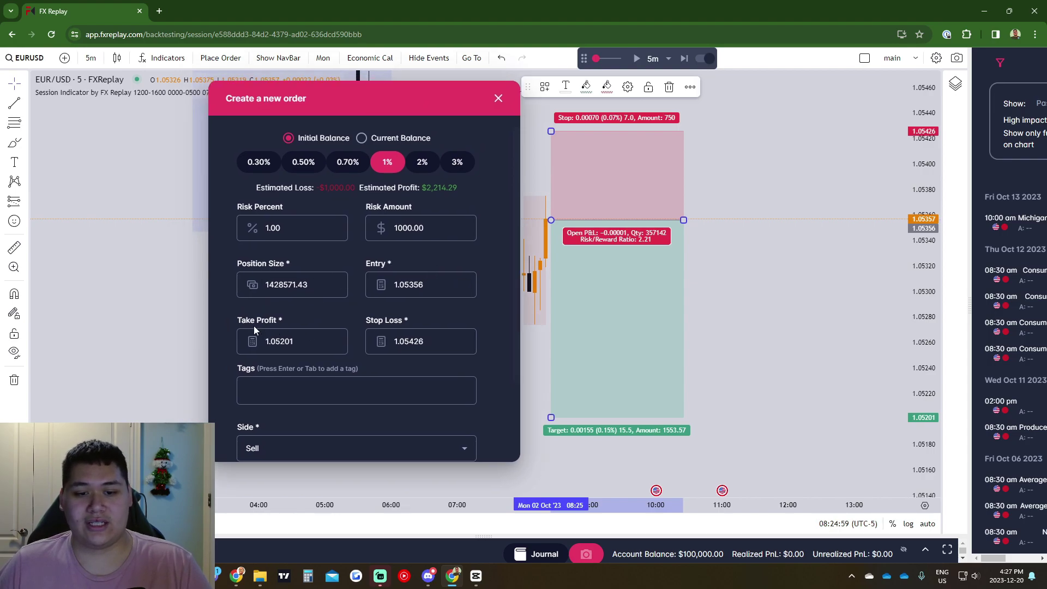
scroll(428, 334, "down", 2)
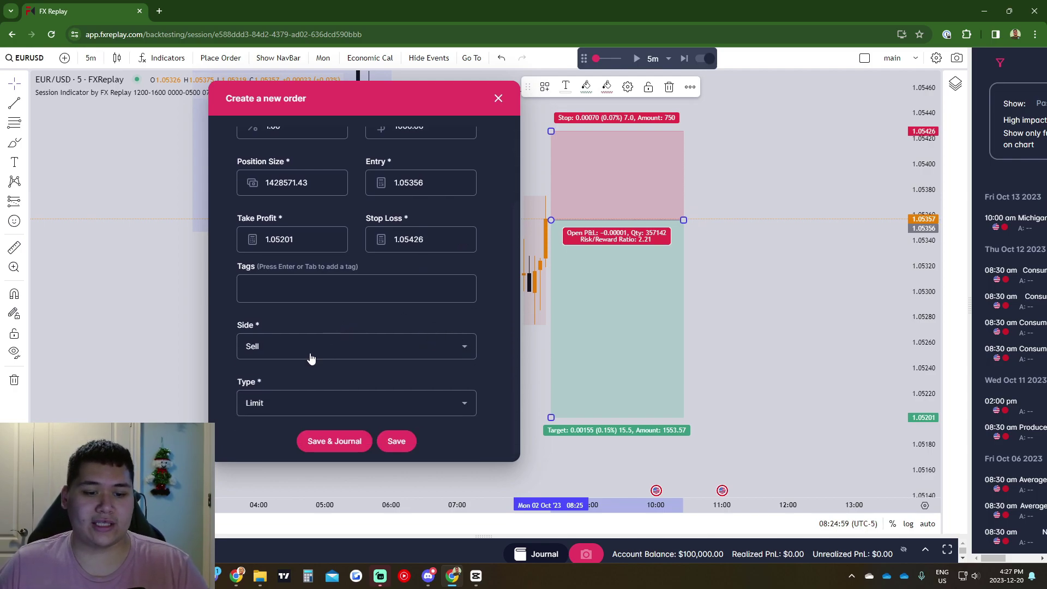
left_click(301, 413)
left_click(293, 426)
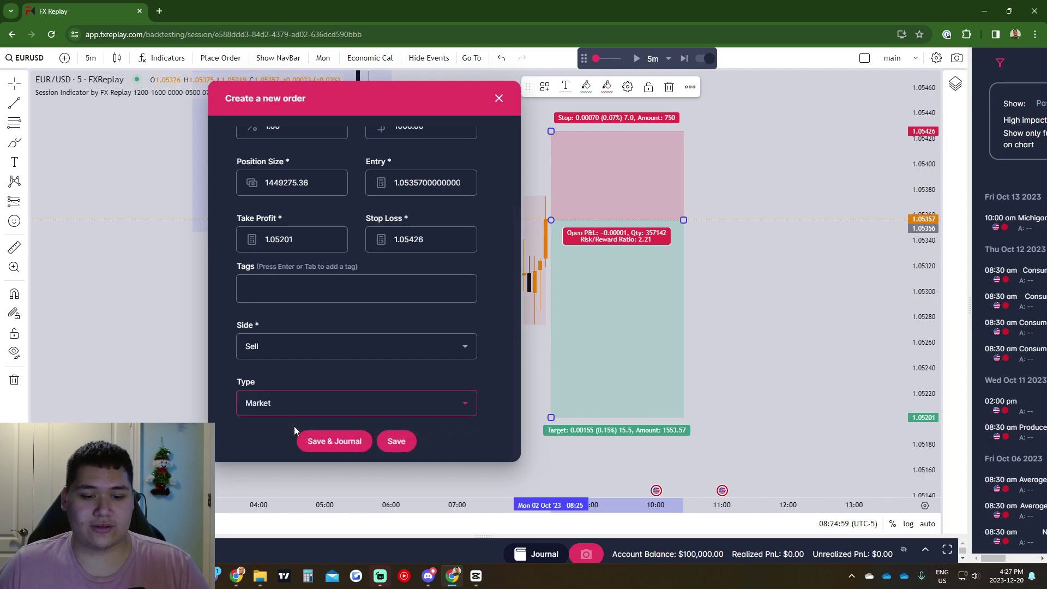
left_click(396, 440)
Step: Advance the replay candle by candle to about 09:55 on Mon 02 Oct 2023 to play out the short trade
left_click_drag(829, 330, 806, 330)
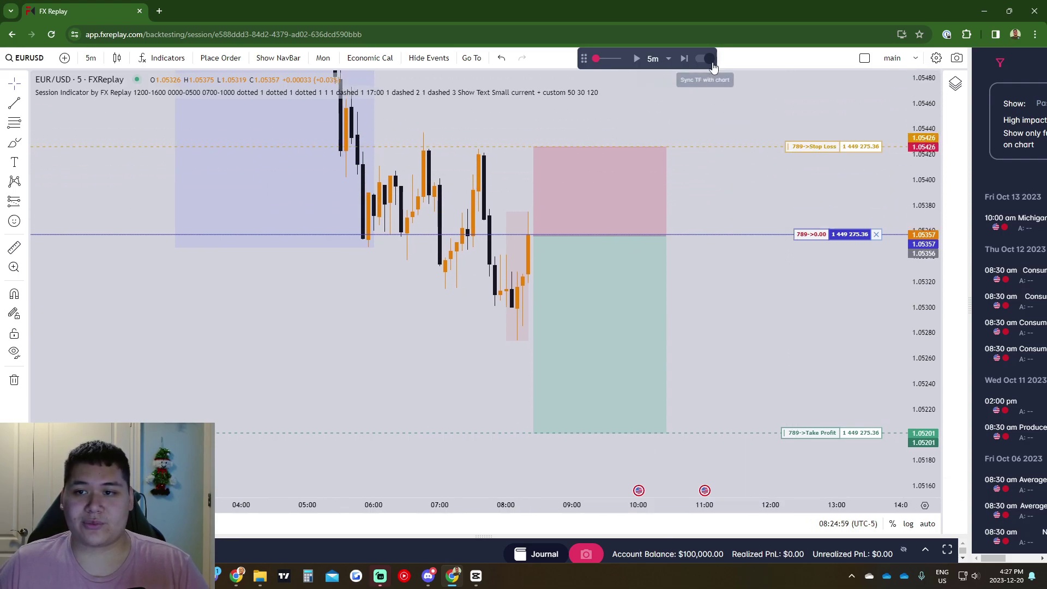
left_click(681, 61)
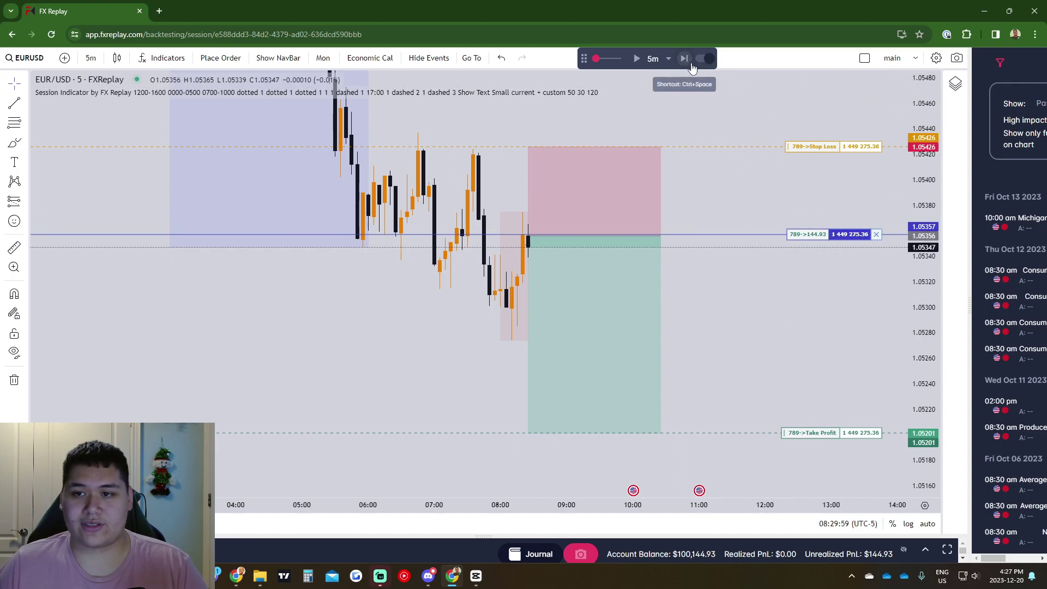
left_click(684, 59)
left_click(684, 59)
left_click(684, 59)
left_click(684, 59)
left_click(684, 59)
left_click(685, 59)
left_click(684, 59)
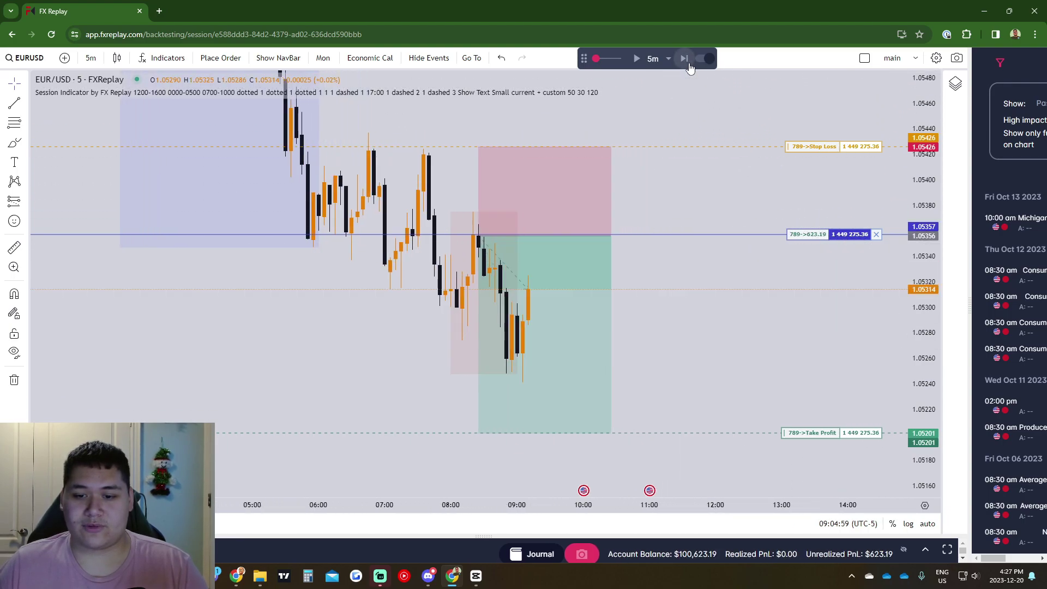
left_click(684, 59)
left_click(684, 59)
left_click(684, 59)
left_click(685, 59)
left_click(684, 59)
left_click(684, 59)
left_click(684, 59)
left_click(684, 59)
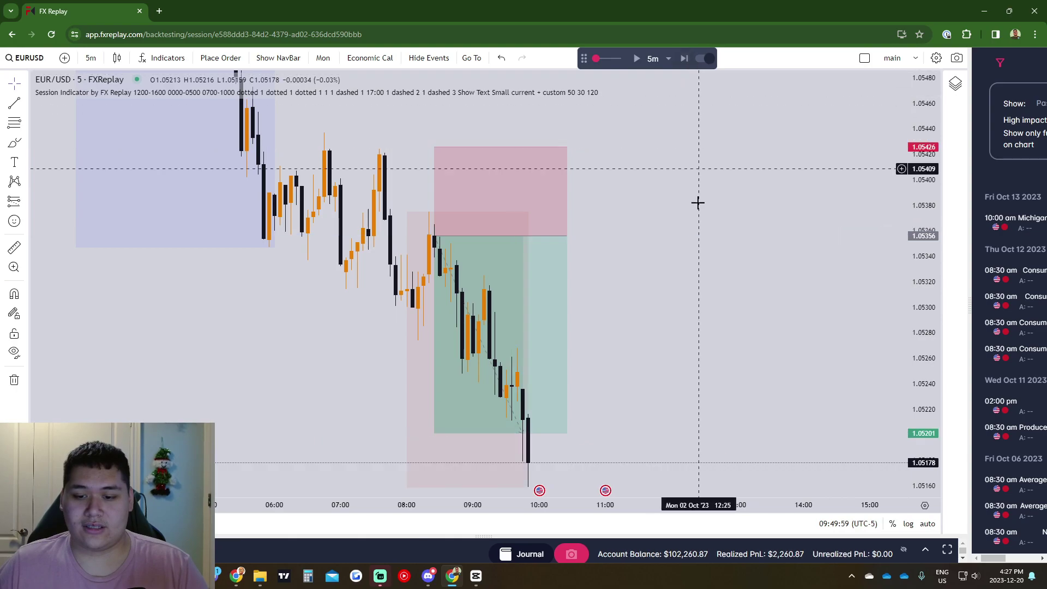
Step: Review the completed trade on the chart and check the account balance
scroll(684, 294, "down", 5)
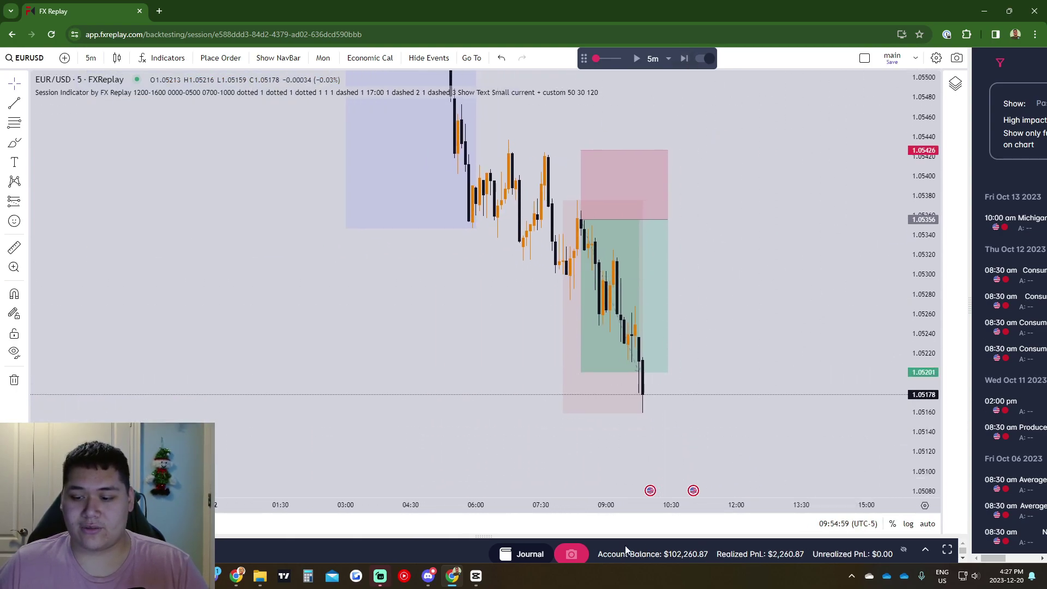
left_click_drag(612, 553, 710, 555)
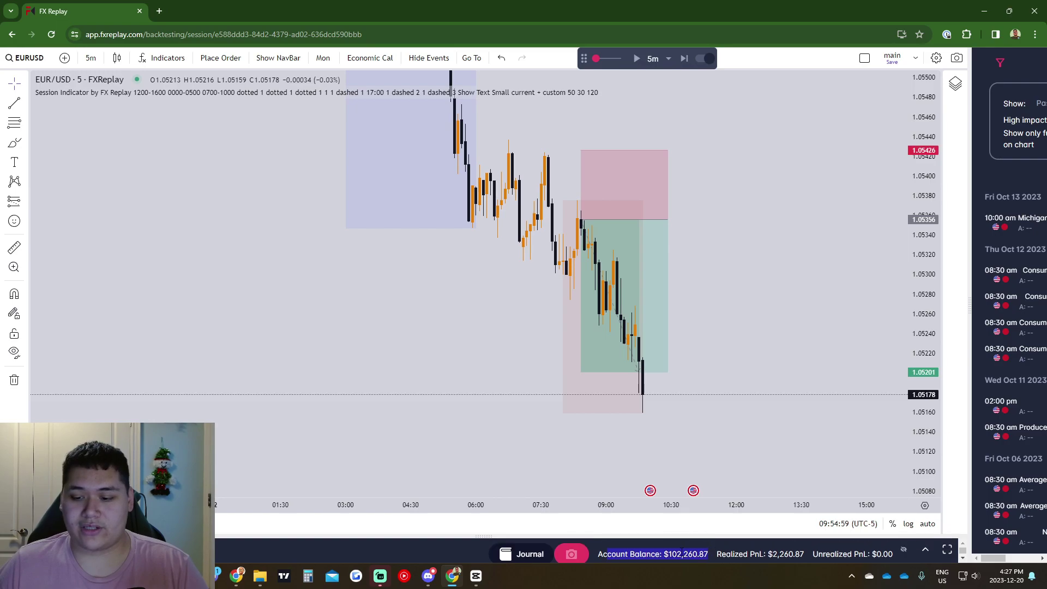
left_click(611, 552)
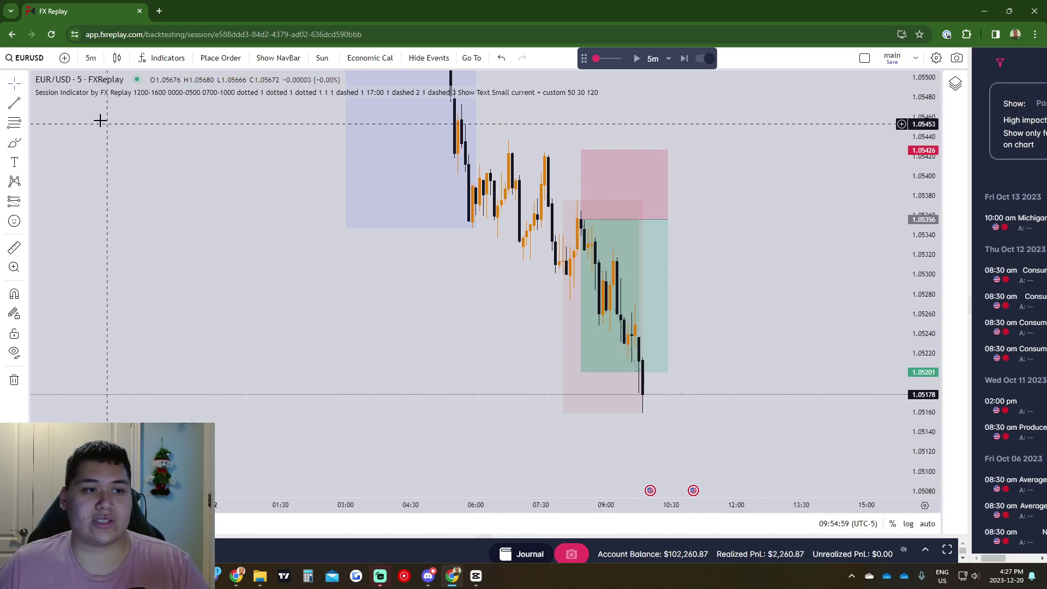
Step: Split the layout into two side-by-side charts and load NAS100 in the second one
left_click(25, 57)
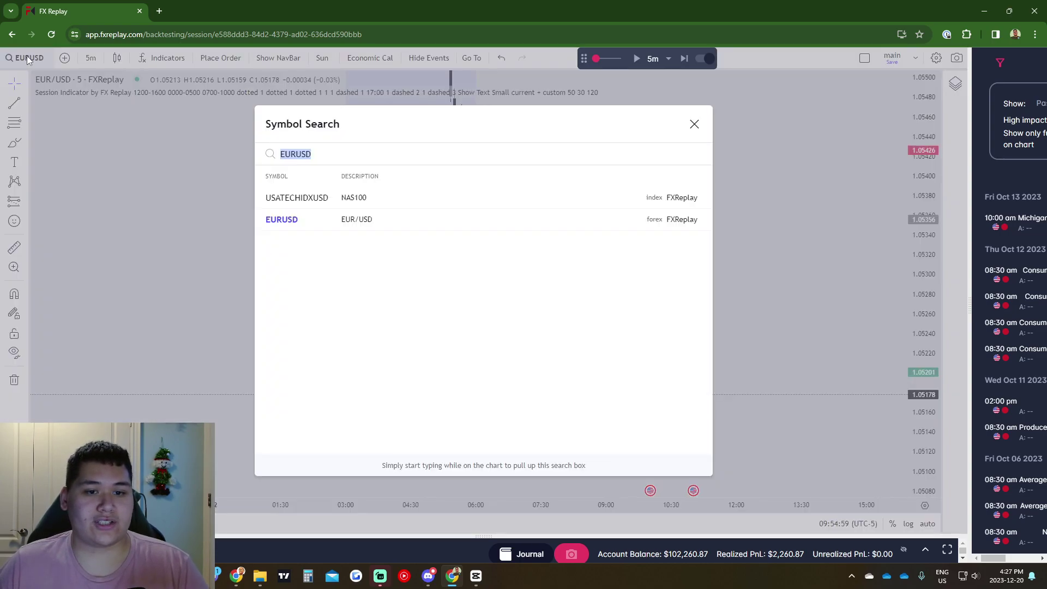
left_click(733, 172)
left_click(864, 58)
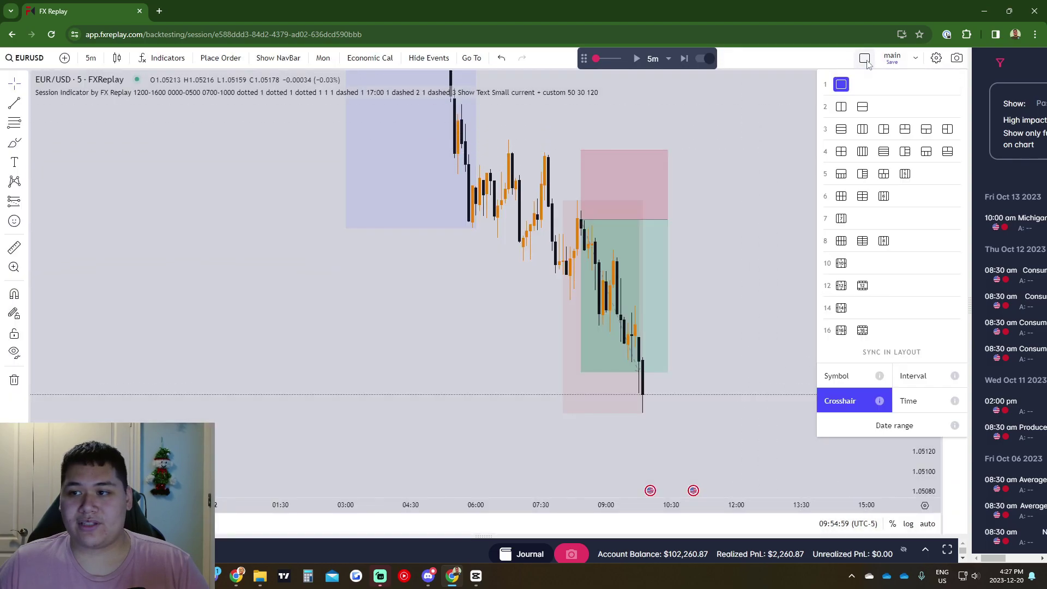
left_click(840, 107)
left_click(25, 58)
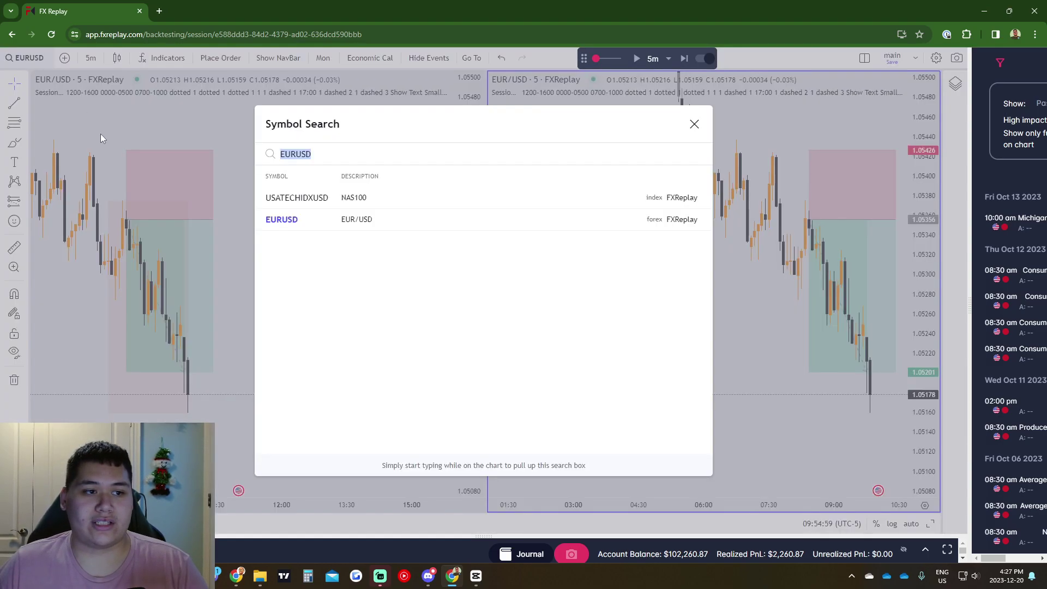
left_click(305, 198)
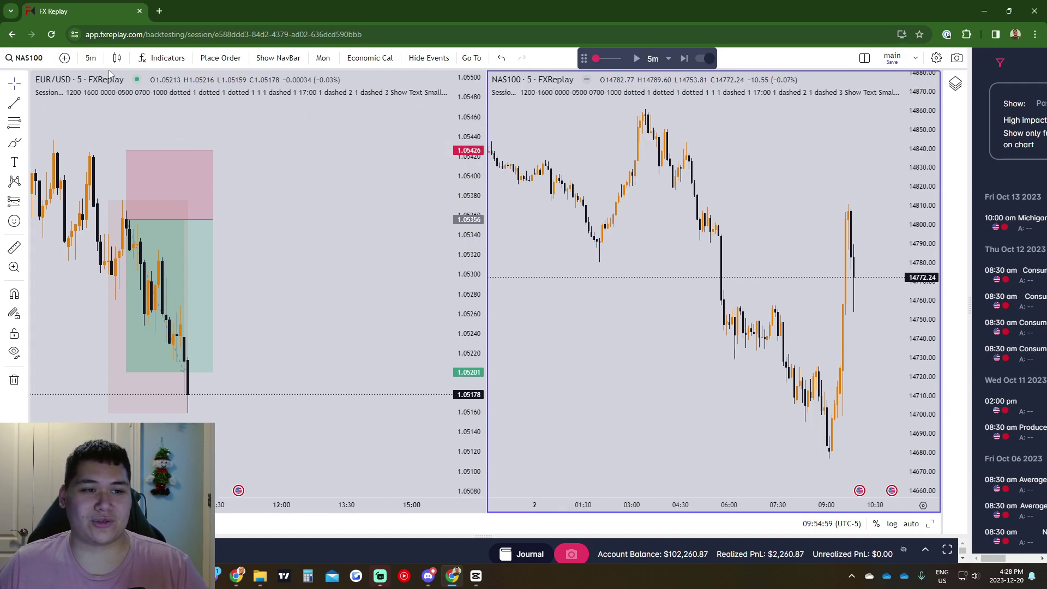
Step: Add 4h to the favourite timeframes and switch both the NAS100 and EURUSD charts to 4 hours
left_click(90, 58)
left_click(179, 275)
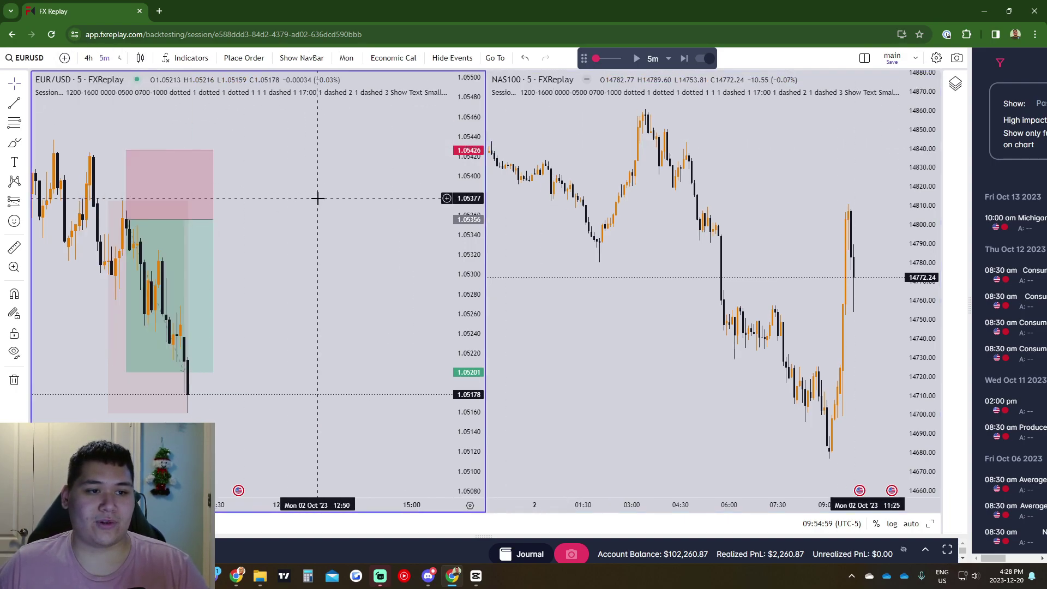
left_click(88, 57)
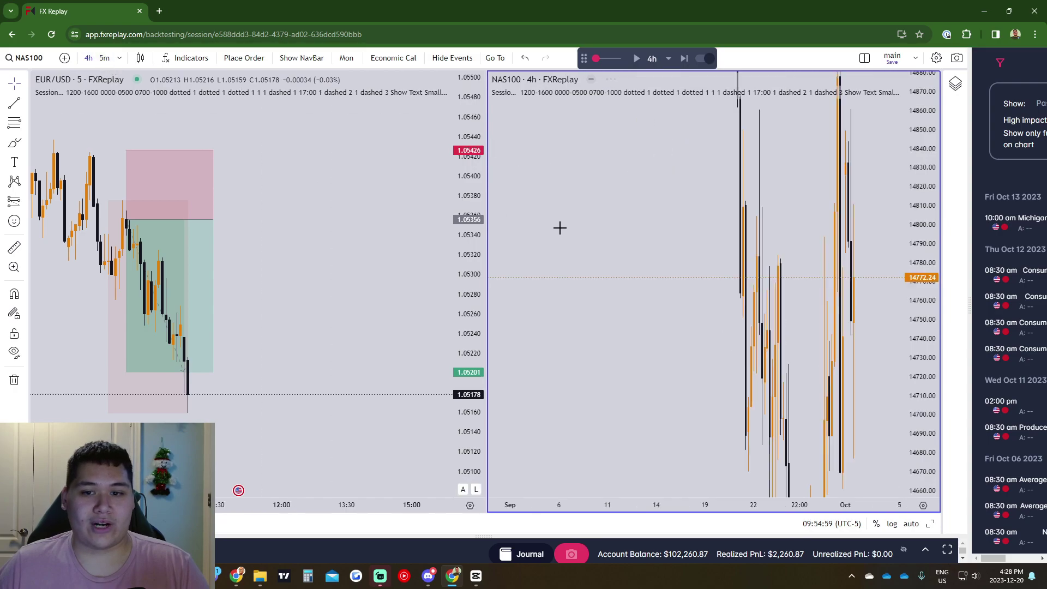
left_click(325, 164)
left_click(87, 59)
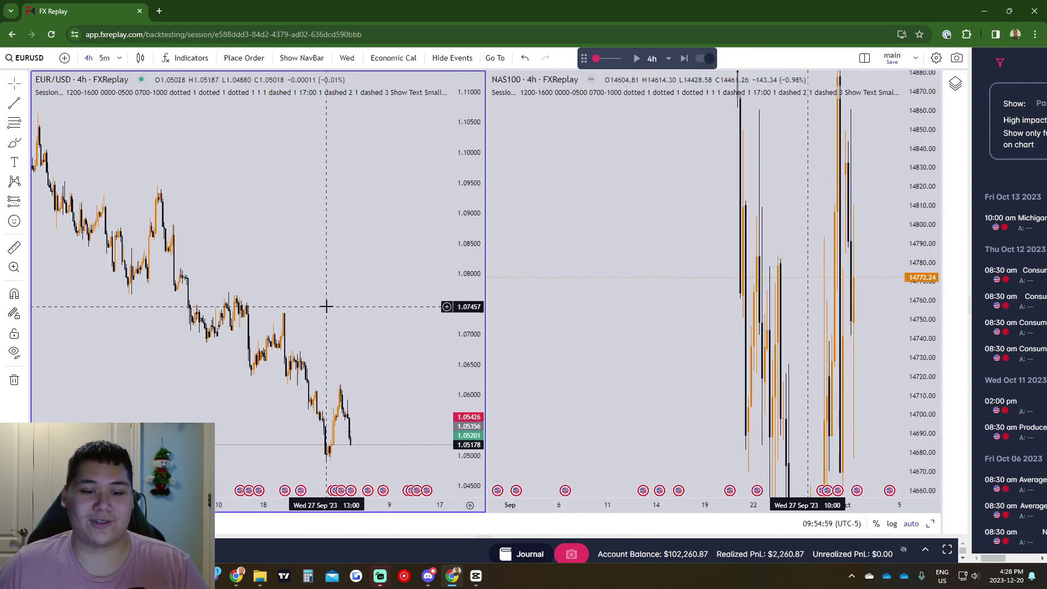
left_click(694, 297)
scroll(703, 292, "down", 3)
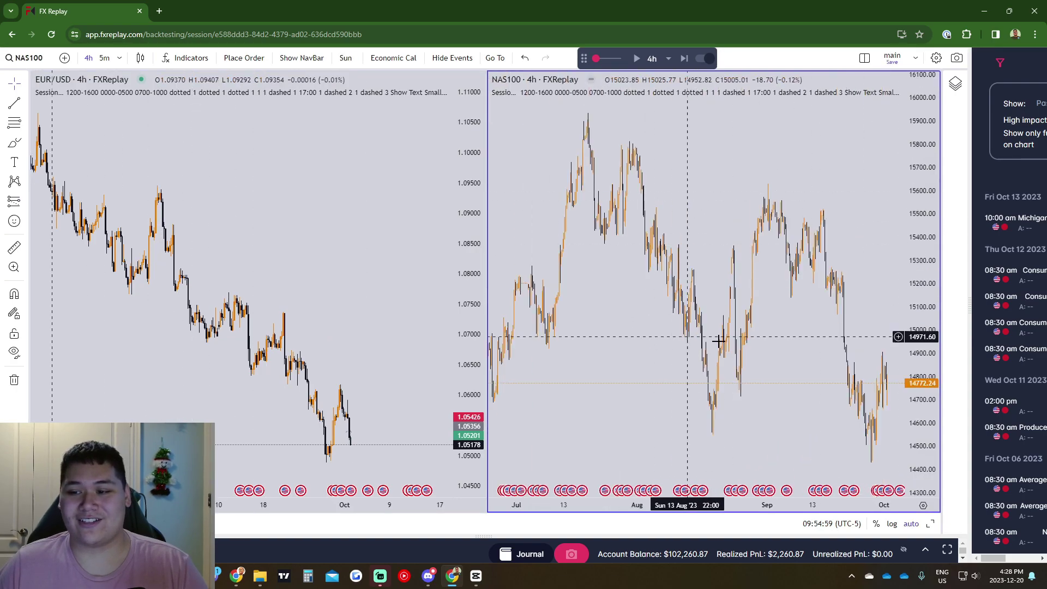
Step: Return both charts to 5 minutes and rescale EURUSD around the completed trade
left_click(105, 58)
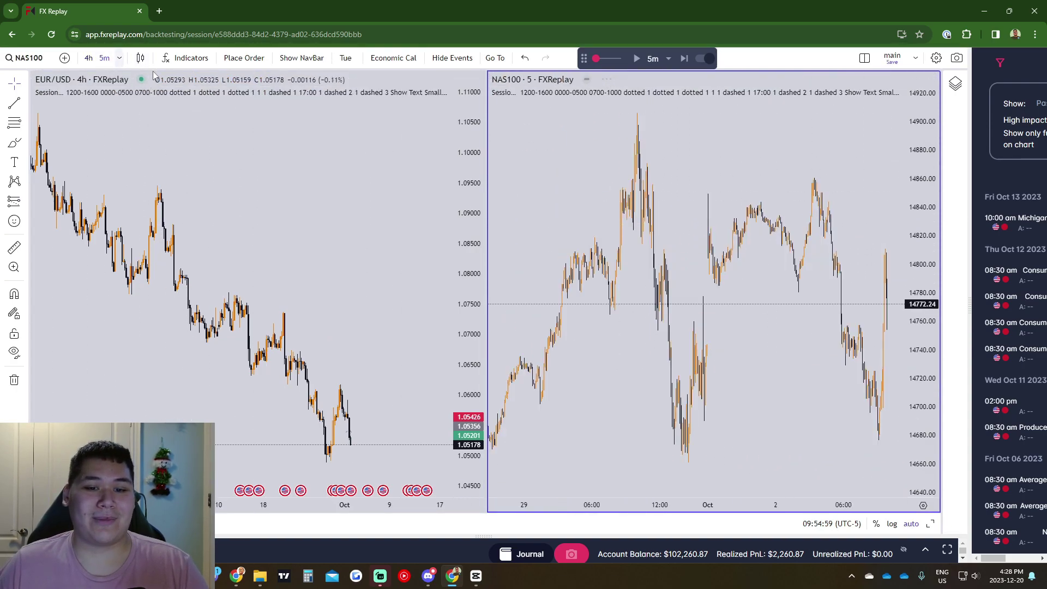
left_click(369, 215)
scroll(336, 289, "up", 4)
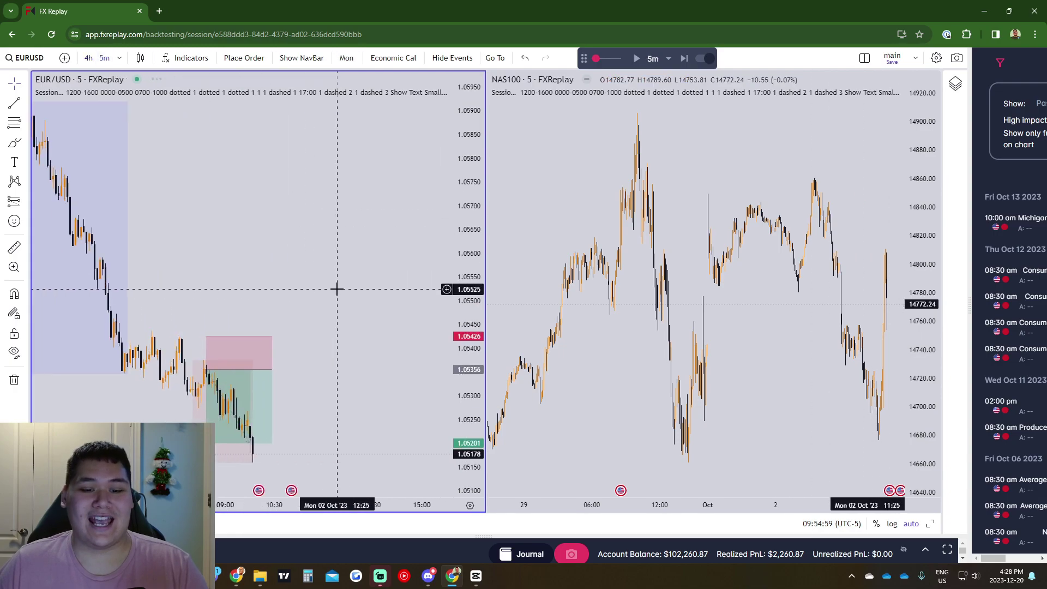
left_click_drag(420, 264, 444, 264)
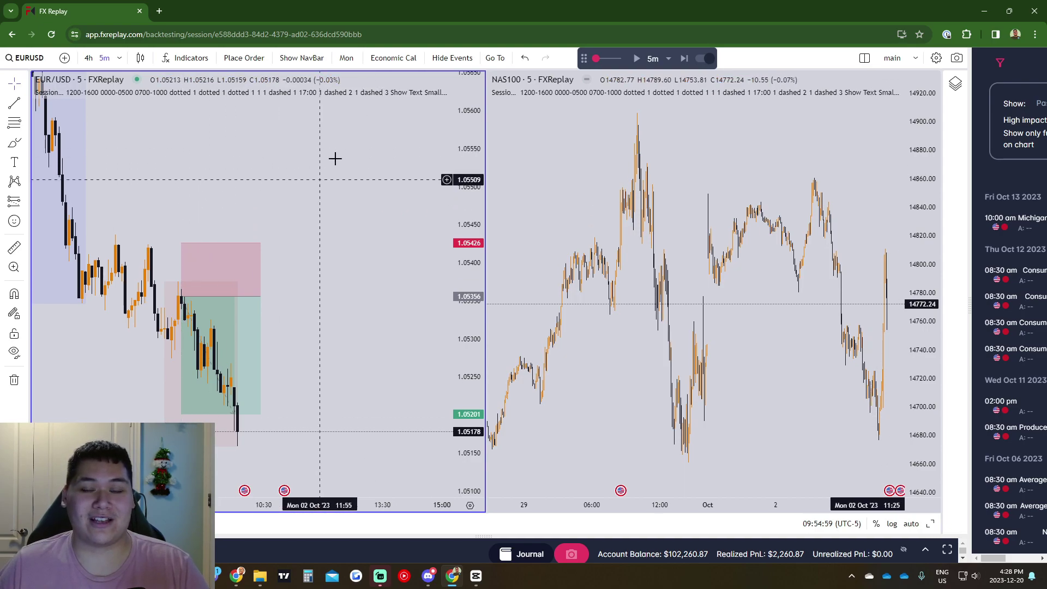
left_click(686, 237)
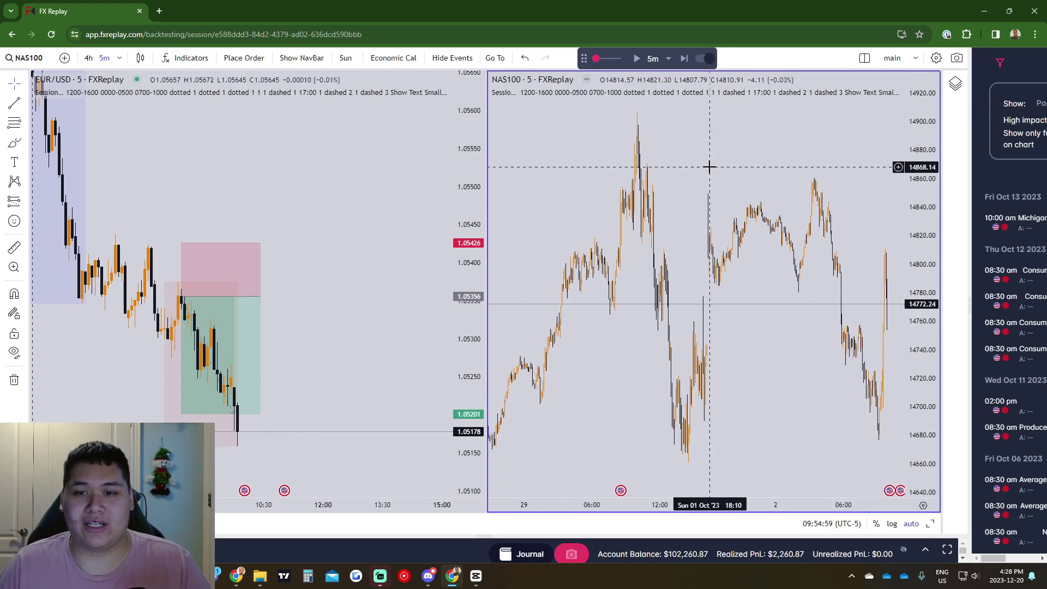
Step: Restore the single-chart layout with EURUSD and delete the short position drawing
left_click(864, 59)
left_click(841, 87)
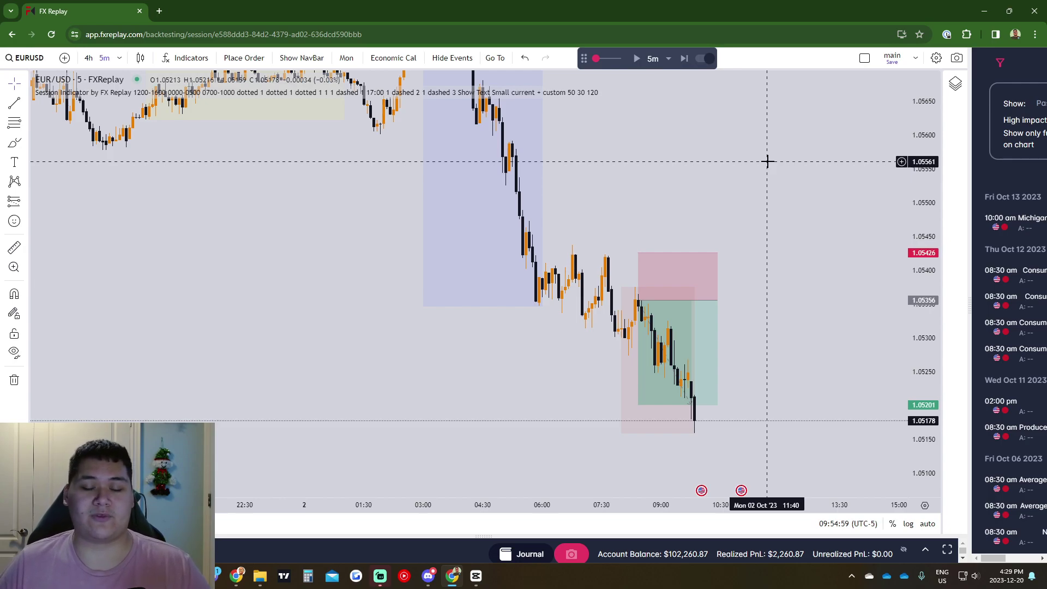
scroll(763, 158, "right", 3)
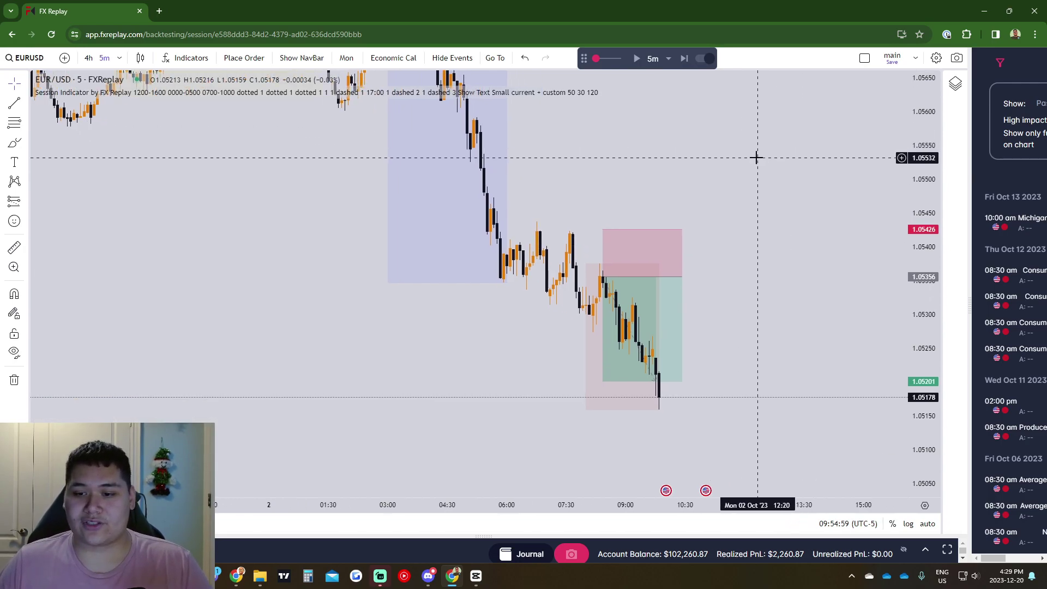
left_click(633, 301)
left_click(668, 86)
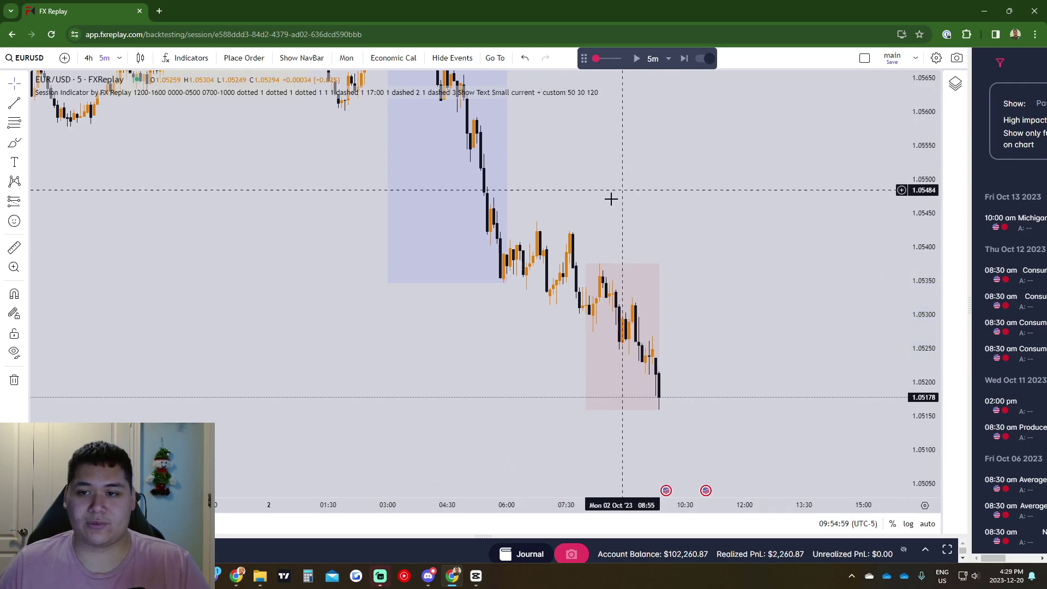
Step: Jump the replay to the next day open and check EURUSD on the 4-hour chart before returning to 5 minutes
left_click(495, 58)
left_click(520, 103)
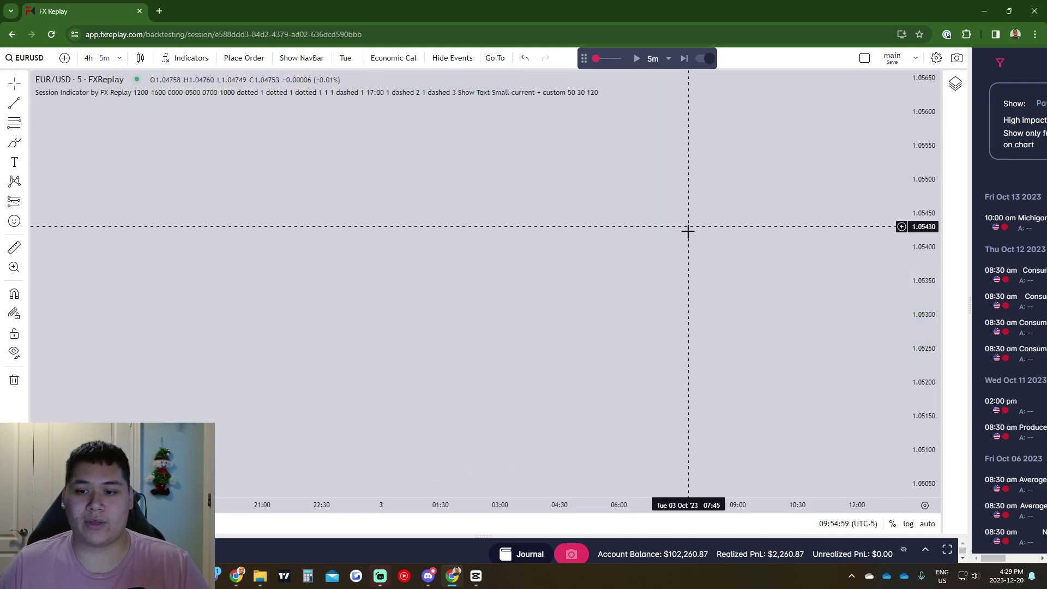
right_click(580, 233)
left_click(600, 239)
scroll(353, 207, "up", 2)
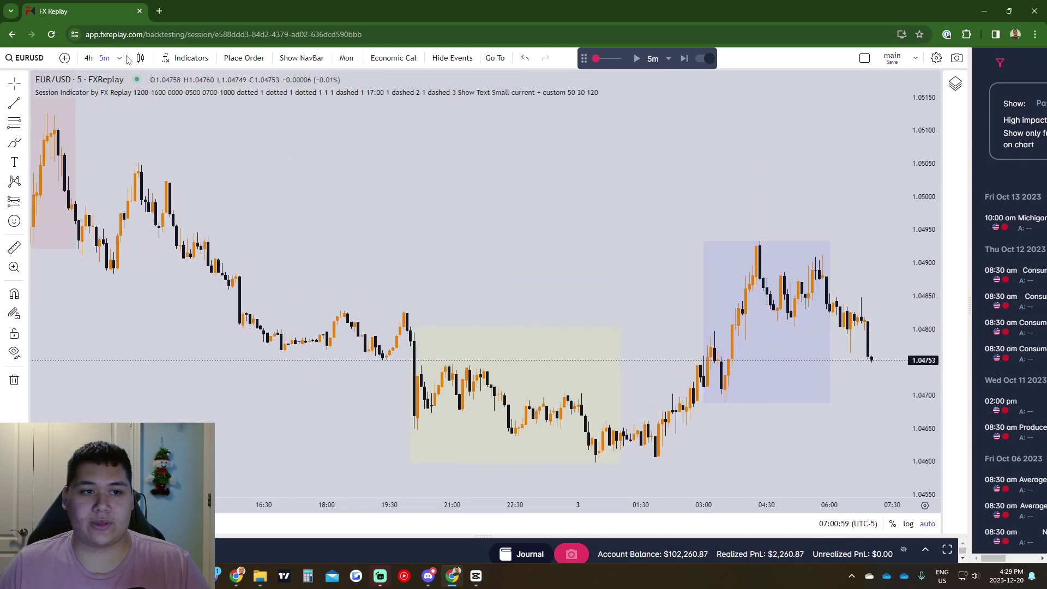
left_click(88, 58)
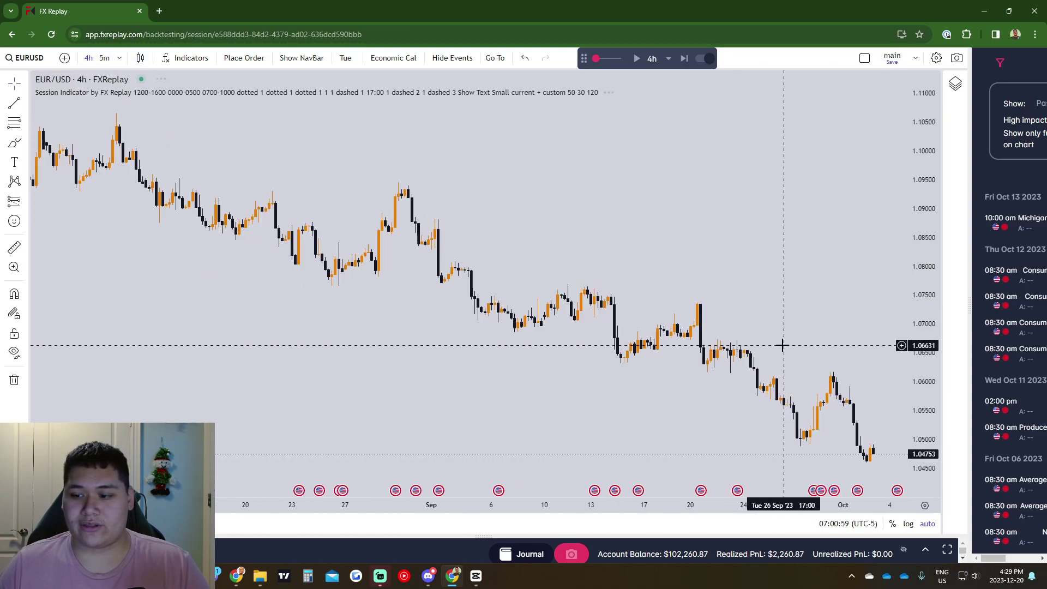
left_click(104, 58)
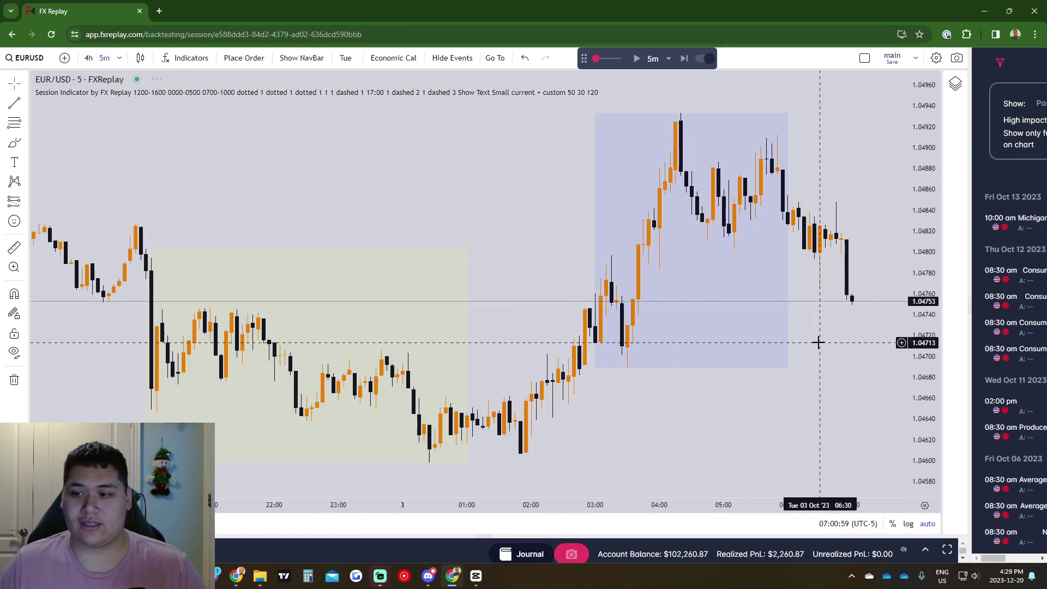
Step: Advance the EURUSD replay candle by candle through the morning of 3 October to about 09:15
key("Right")
key("Right")
key("Right")
key("Right")
key("Right")
key("Right")
key("Right")
key("Right")
key("Right")
key("Right")
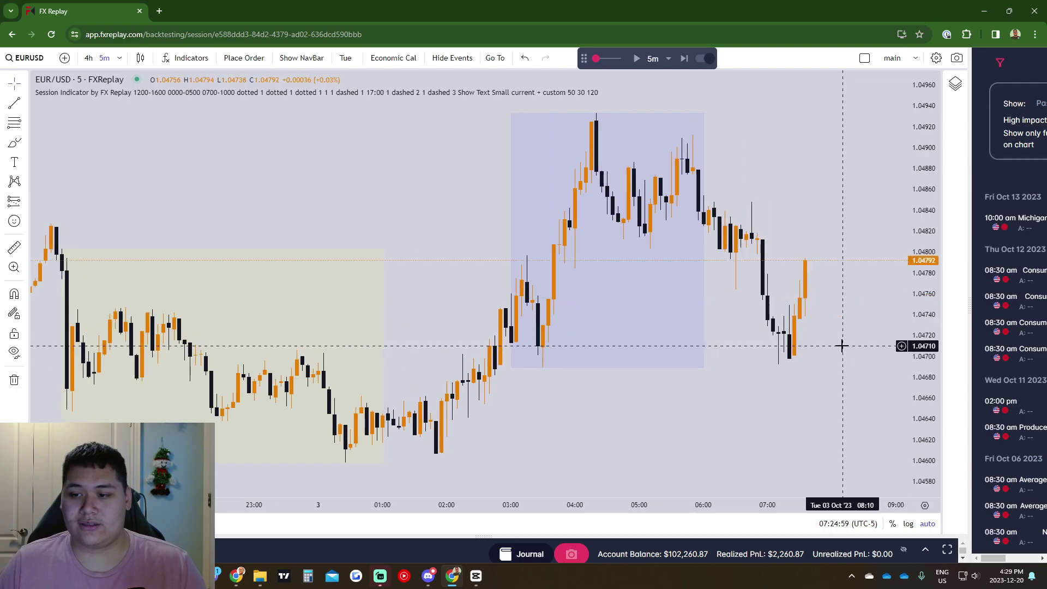
key("Right")
key("Right")
key("Right")
key("Right")
key("Right")
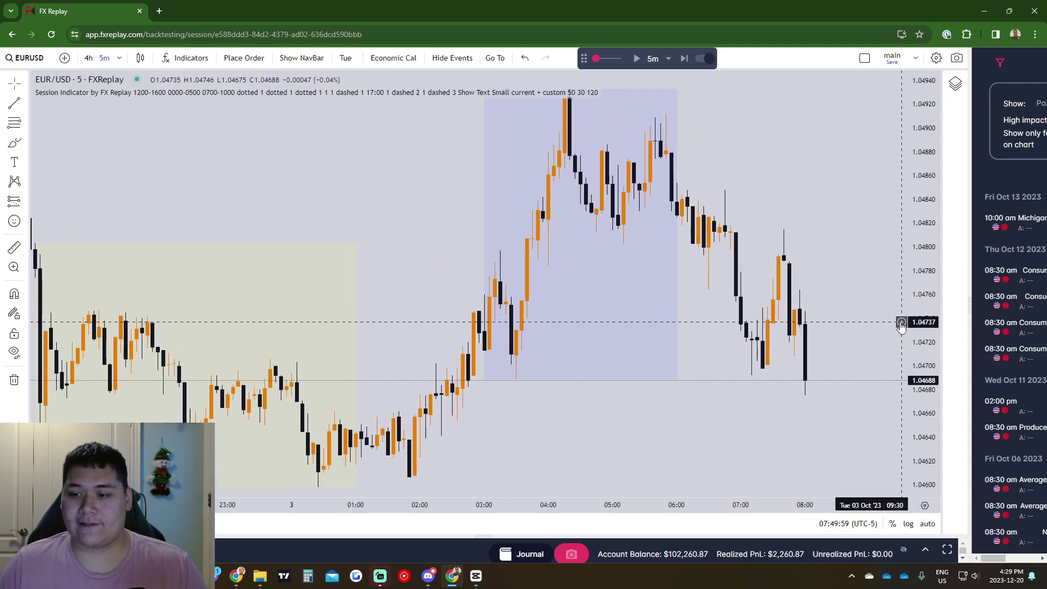
key("Right")
key("Right")
key("Right")
key("Right")
key("Right")
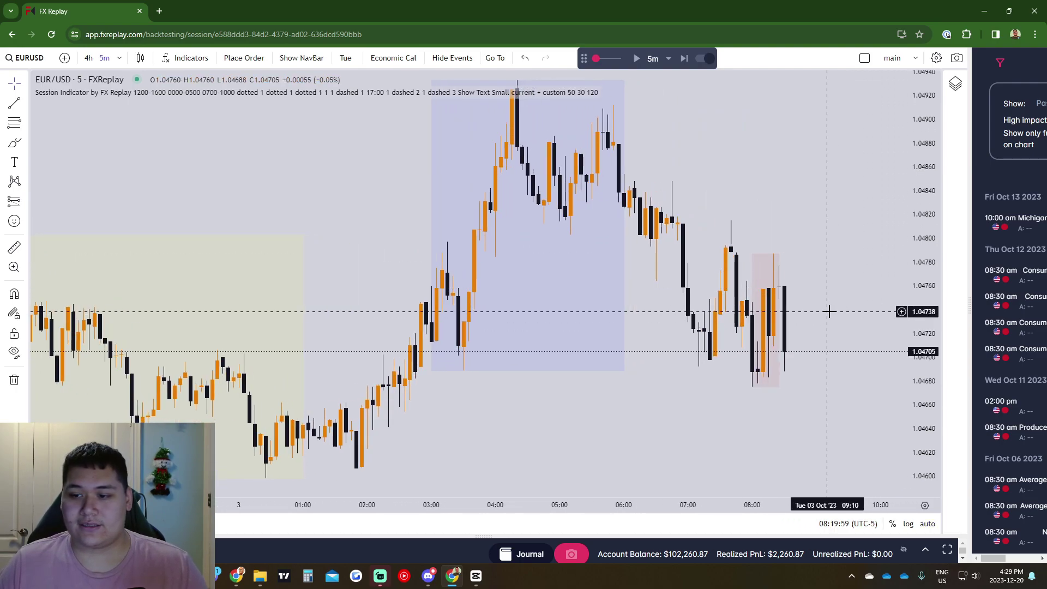
key("Right")
key("Right")
key("Right")
key("Right")
key("Right")
key("Right")
key("Right")
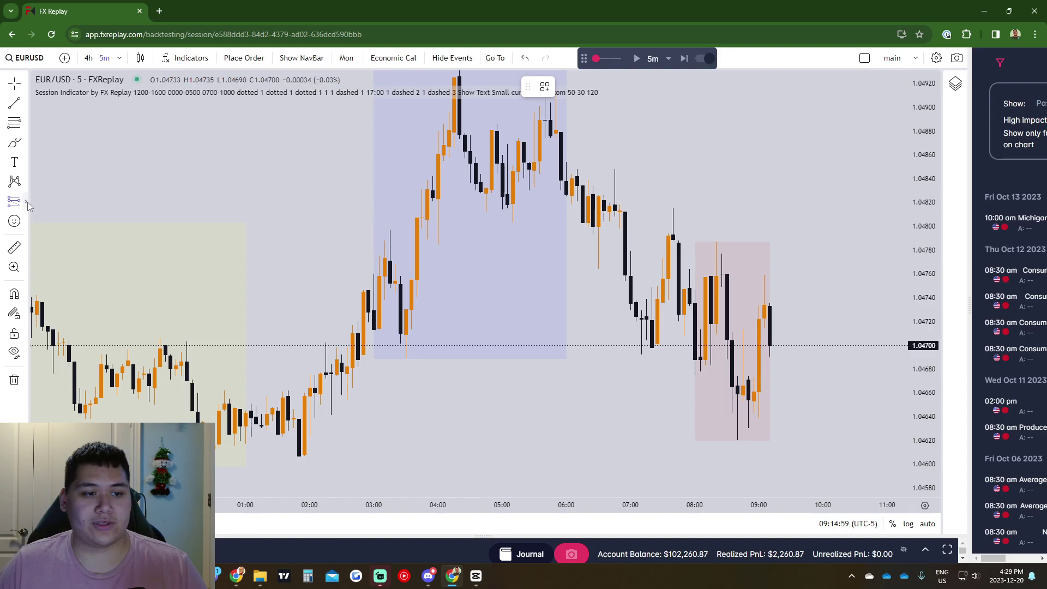
Step: Draw a long position after the latest candle with entry 1.04676, stop 1.04619 and target 1.04913
left_click(22, 202)
left_click(70, 224)
left_click(776, 370)
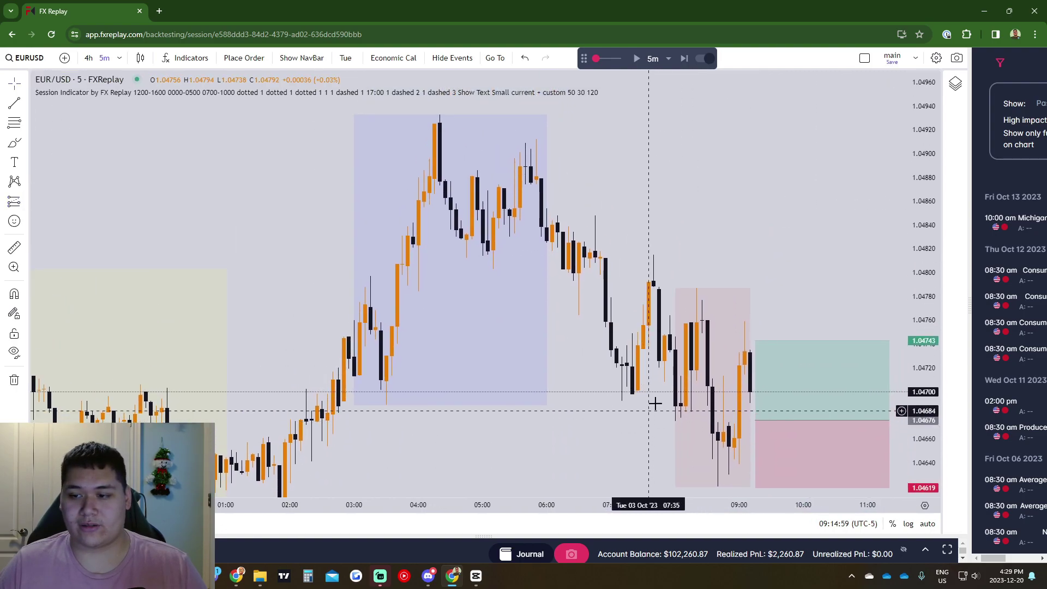
left_click_drag(755, 343, 721, 137)
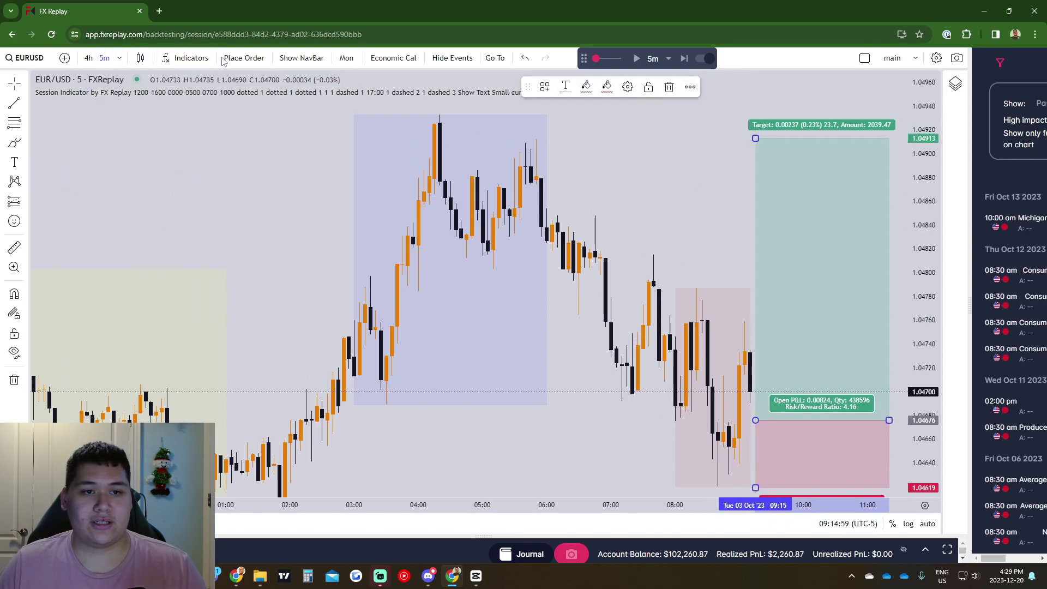
Step: Place a buy limit order at 1.04676 with take profit 1.04913, stop loss 1.04619 and 1% risk
left_click(243, 58)
scroll(484, 234, "down", 2)
scroll(484, 234, "up", 1)
scroll(484, 234, "down", 1)
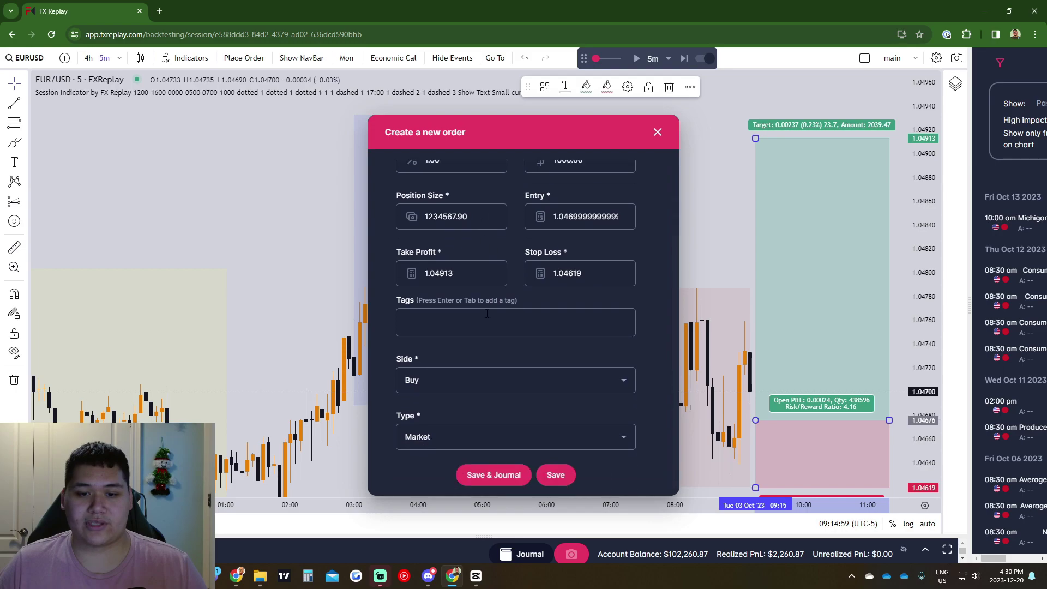
left_click(436, 438)
left_click(436, 421)
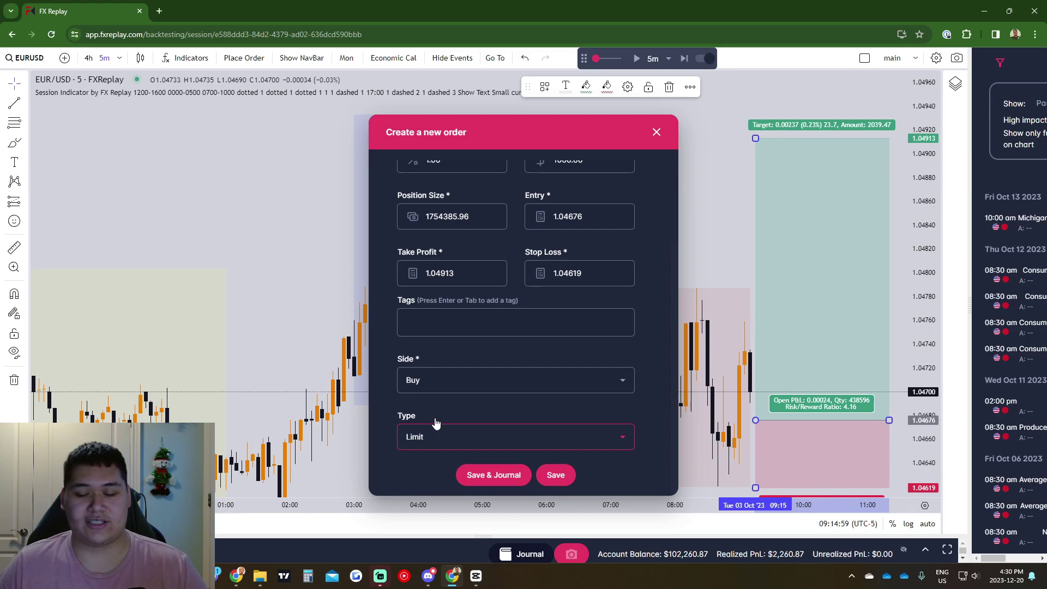
left_click(554, 475)
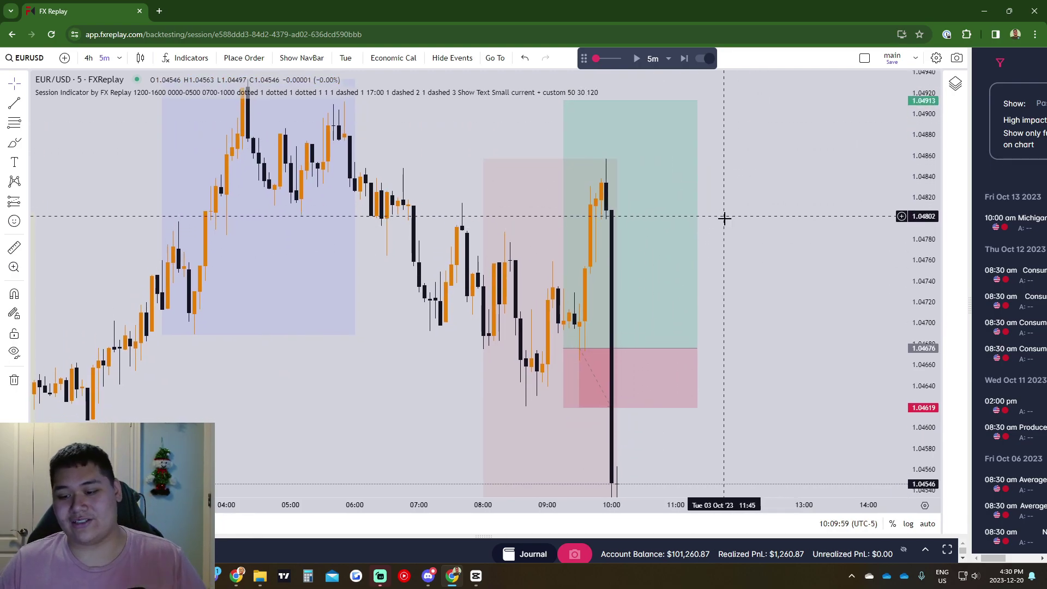
Step: Review the risk, price, side and type fields of the new-order form without placing an order
left_click_drag(781, 553, 781, 550)
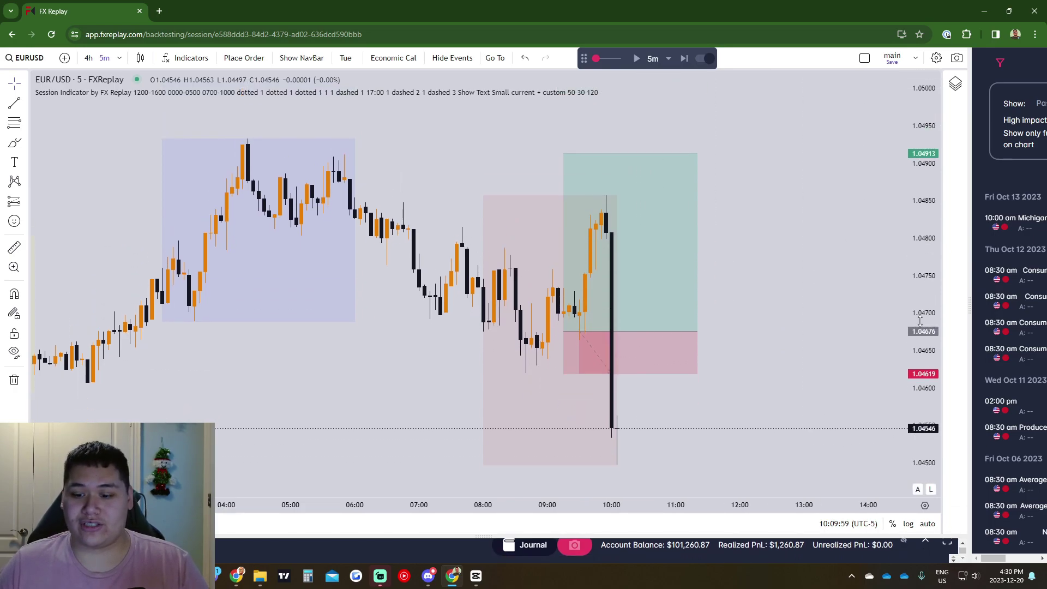
mouse_move(644, 533)
left_mouse_down()
mouse_move(644, 519)
mouse_move(643, 542)
left_mouse_up()
left_click(243, 58)
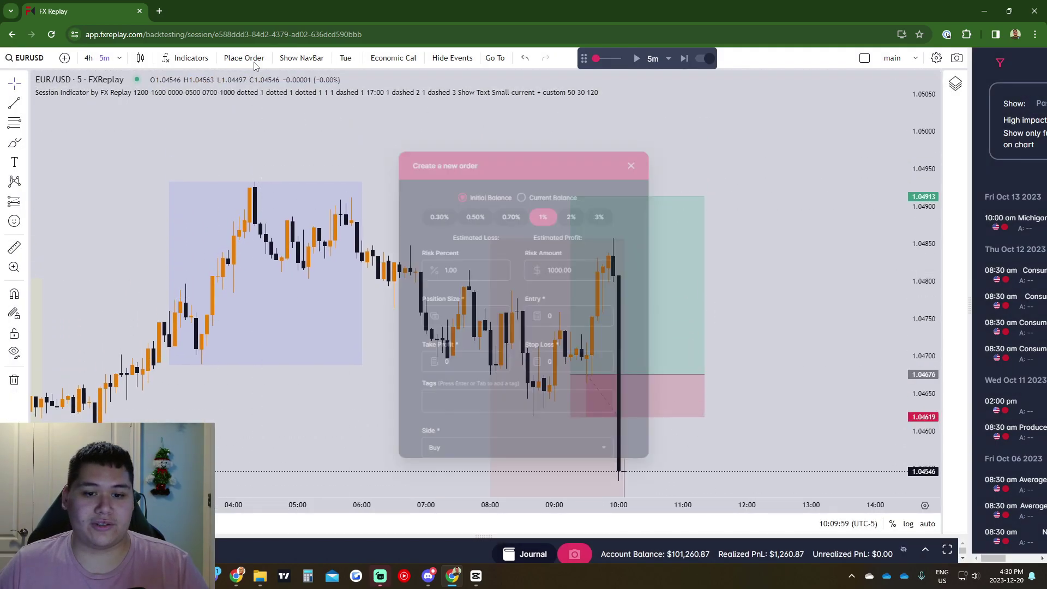
scroll(510, 327, "down", 2)
left_click(656, 132)
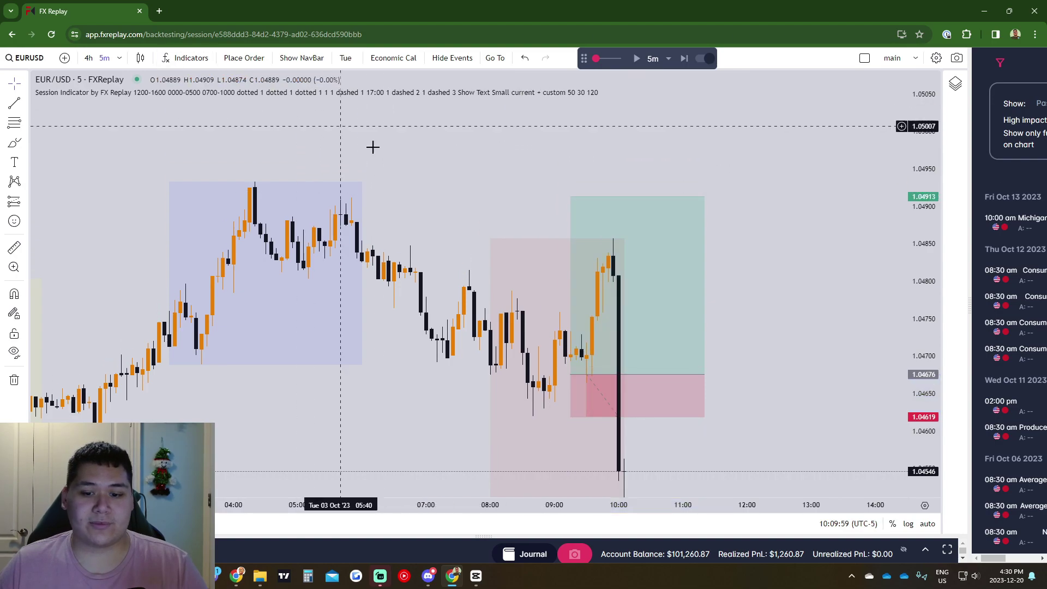
left_click(229, 60)
scroll(577, 333, "down", 2)
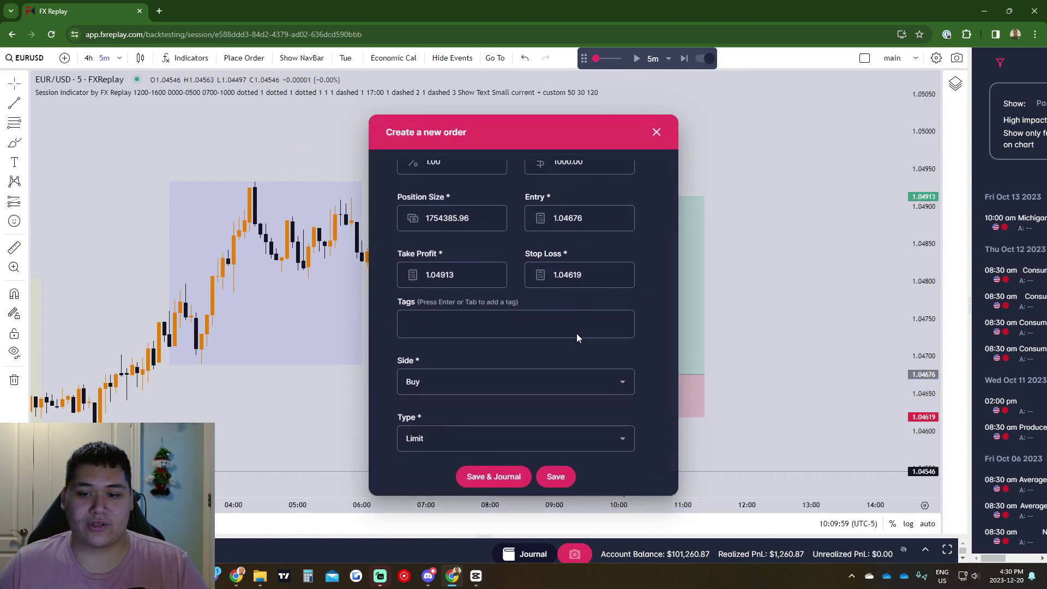
scroll(576, 332, "up", 2)
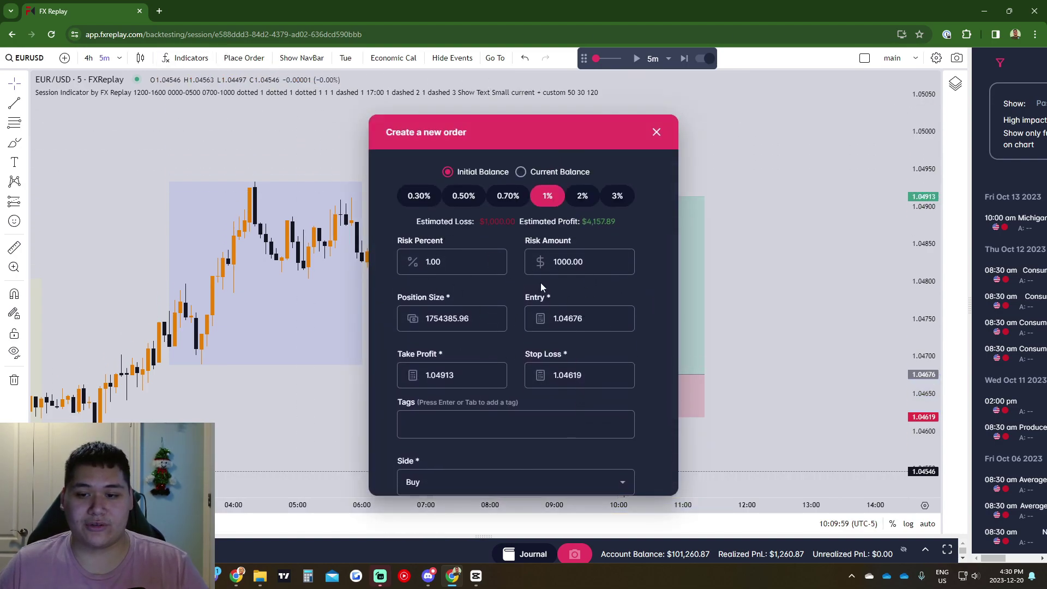
left_click(656, 132)
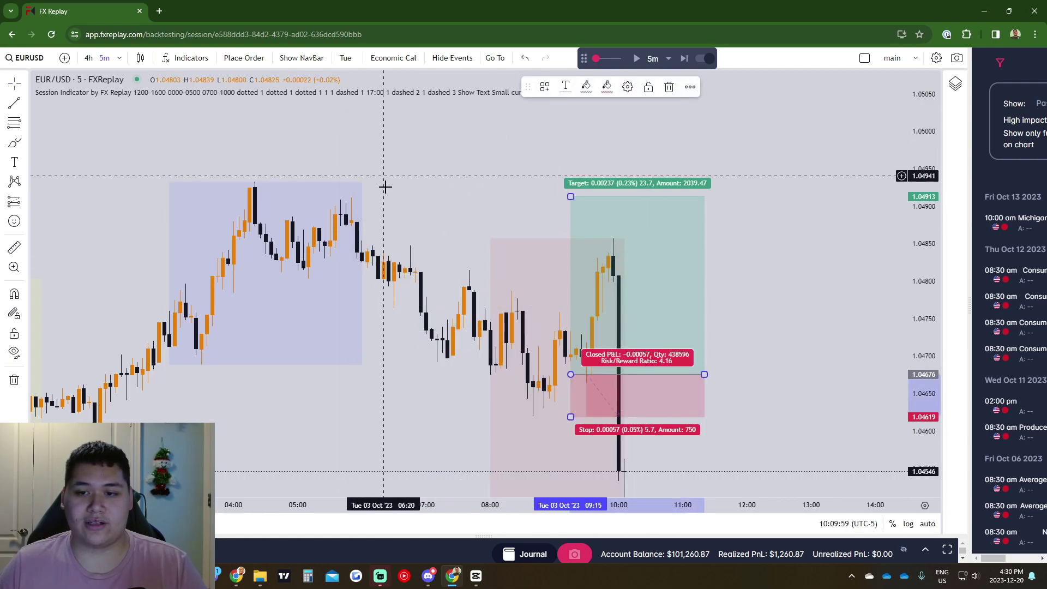
Step: Try to save and journal a repeat buy limit order at 1.04676 with take profit 1.04913 and stop loss 1.04619
left_click(244, 58)
scroll(473, 300, "down", 3)
scroll(519, 298, "up", 3)
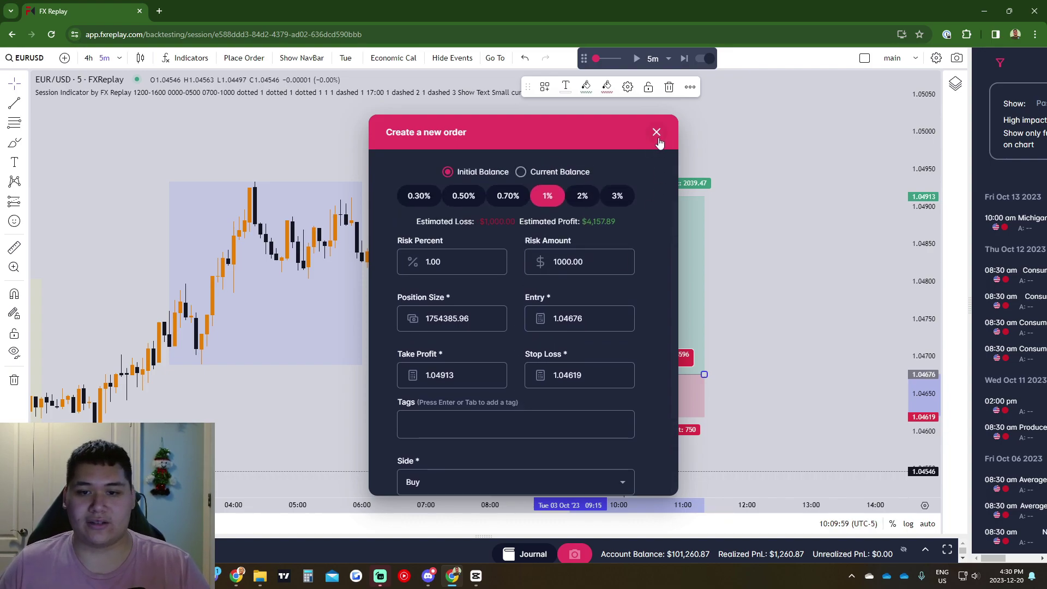
scroll(547, 316, "down", 3)
left_click(497, 473)
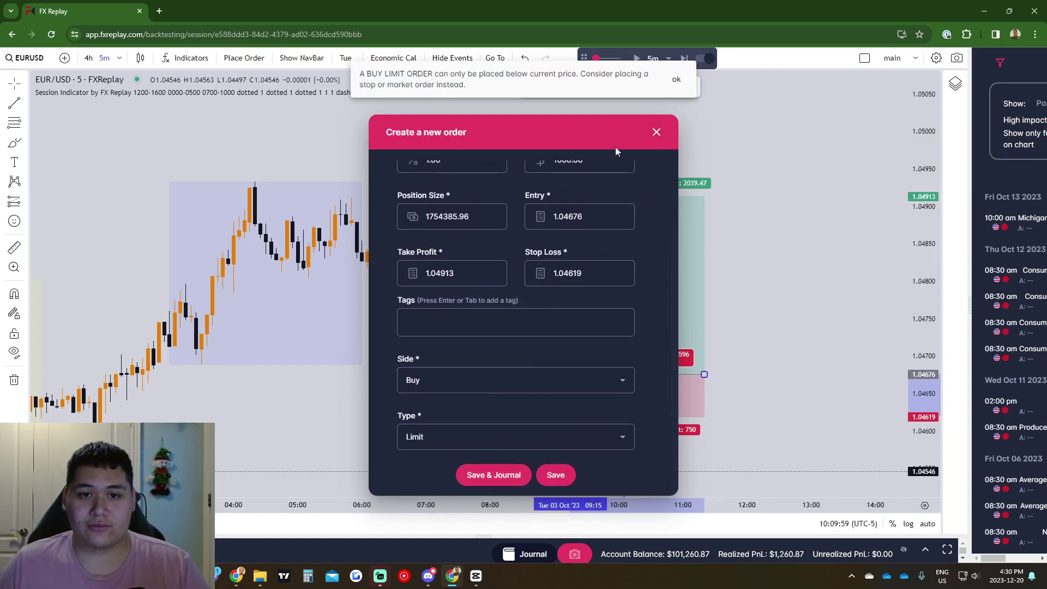
left_click(655, 132)
Step: Jump the replay ahead from 3 October to the next day open
left_click(495, 58)
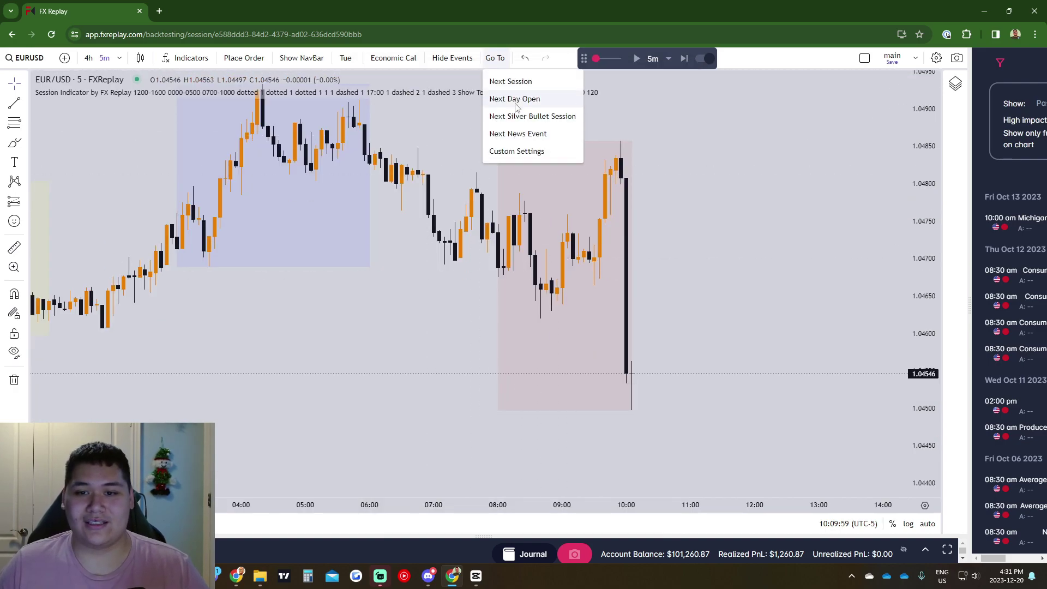
left_click(514, 99)
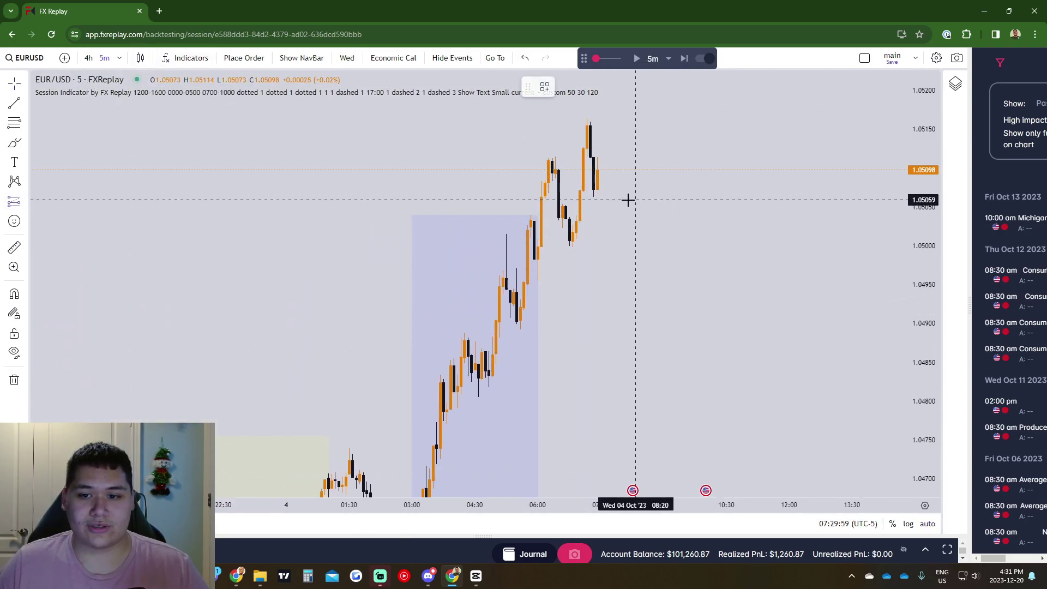
Step: Draw a long position on 4 October with entry 1.05041, stop 1.04995 and target 1.05181
left_click(599, 214)
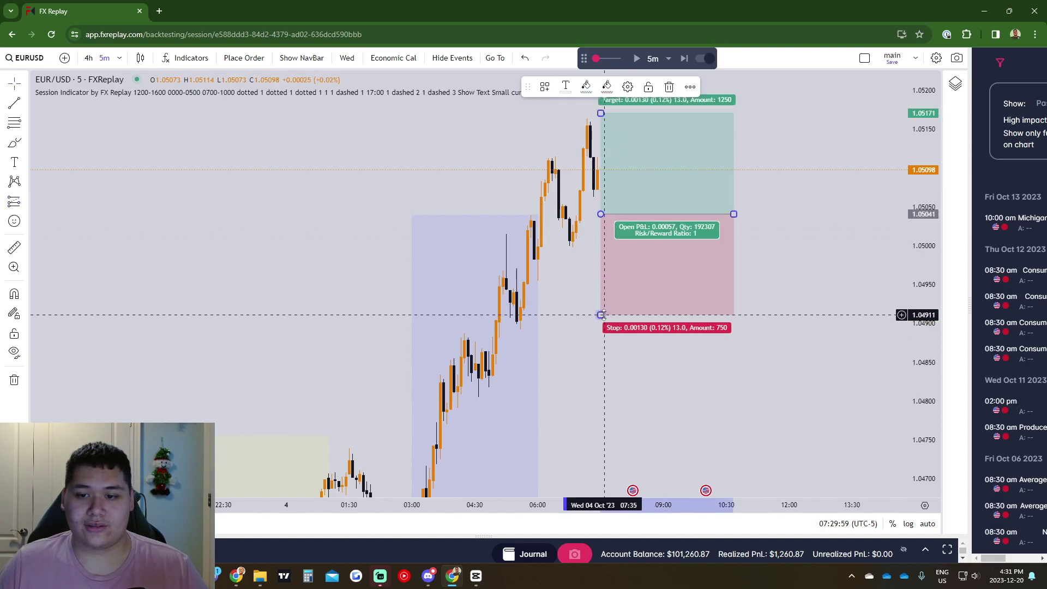
left_click_drag(590, 312, 588, 249)
left_click_drag(600, 113, 598, 183)
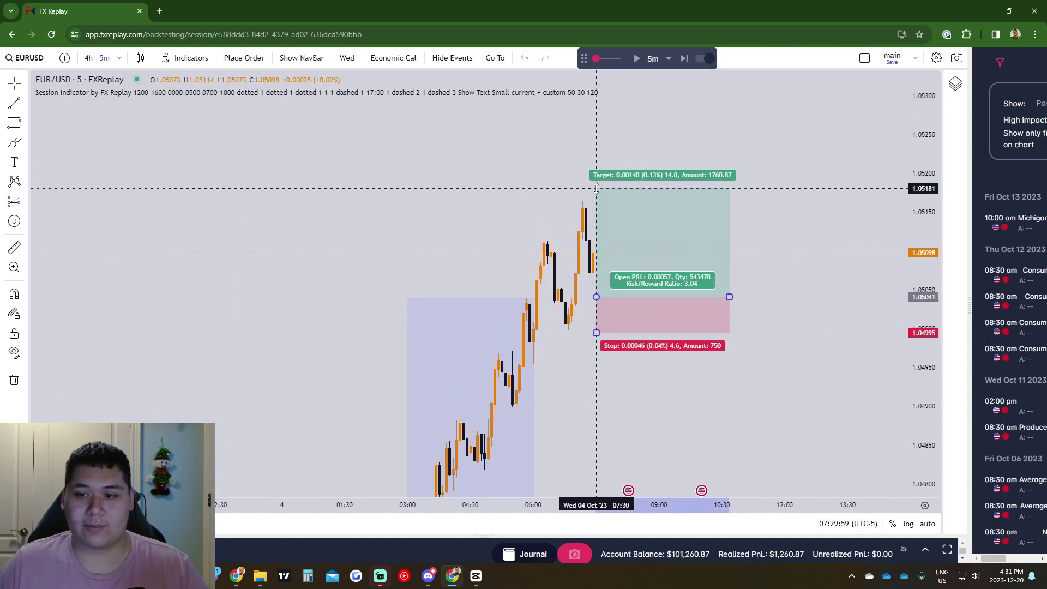
Step: Place a buy limit order at 1.05041 with take profit 1.05181 and stop loss 1.04995, saving it with a journal entry
left_click(243, 58)
scroll(456, 382, "down", 2)
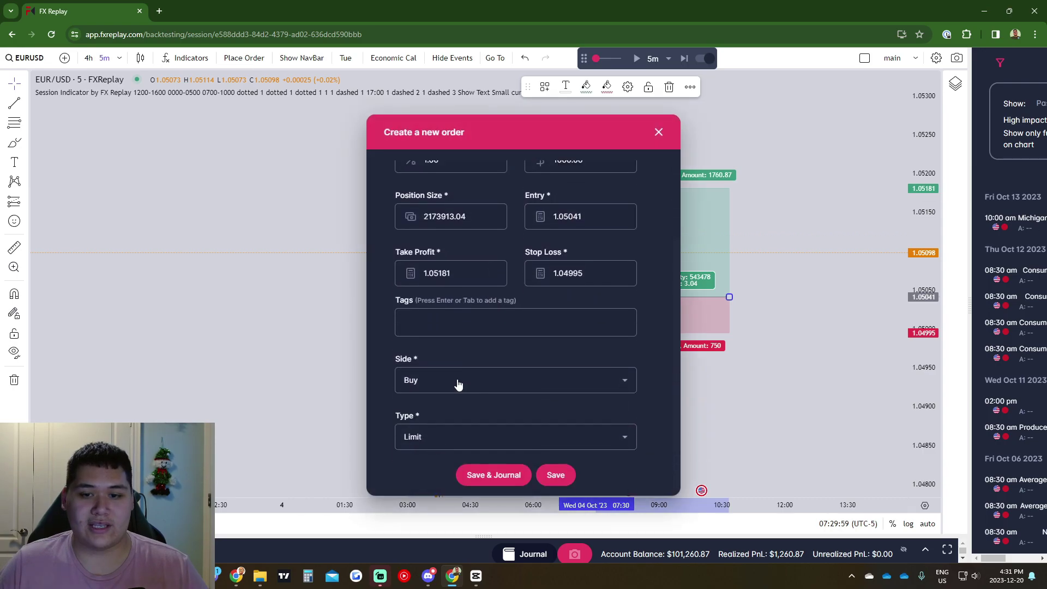
scroll(458, 374, "up", 1)
scroll(458, 374, "down", 1)
scroll(424, 336, "up", 2)
scroll(458, 404, "down", 2)
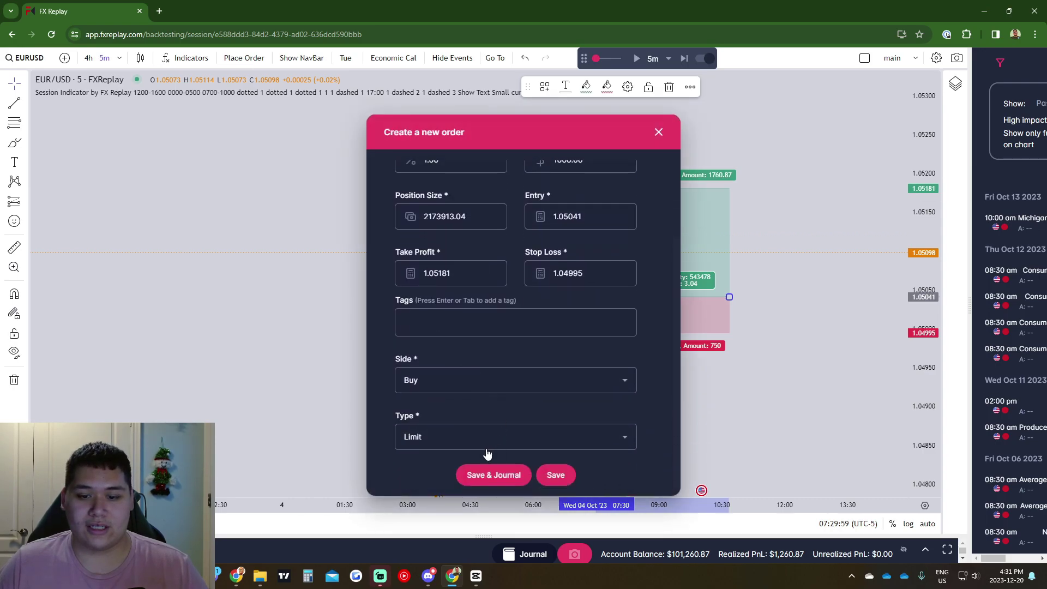
left_click(475, 478)
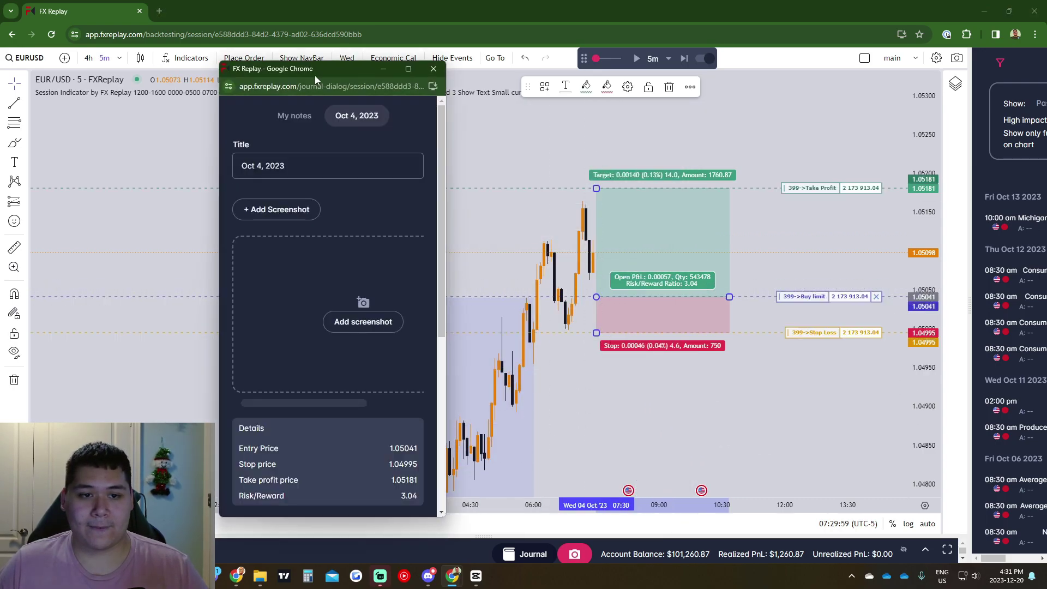
Step: Widen the journal window, choose the main checklist for the trade and tick BOS, Gap and HTF
left_click_drag(315, 76, 289, 65)
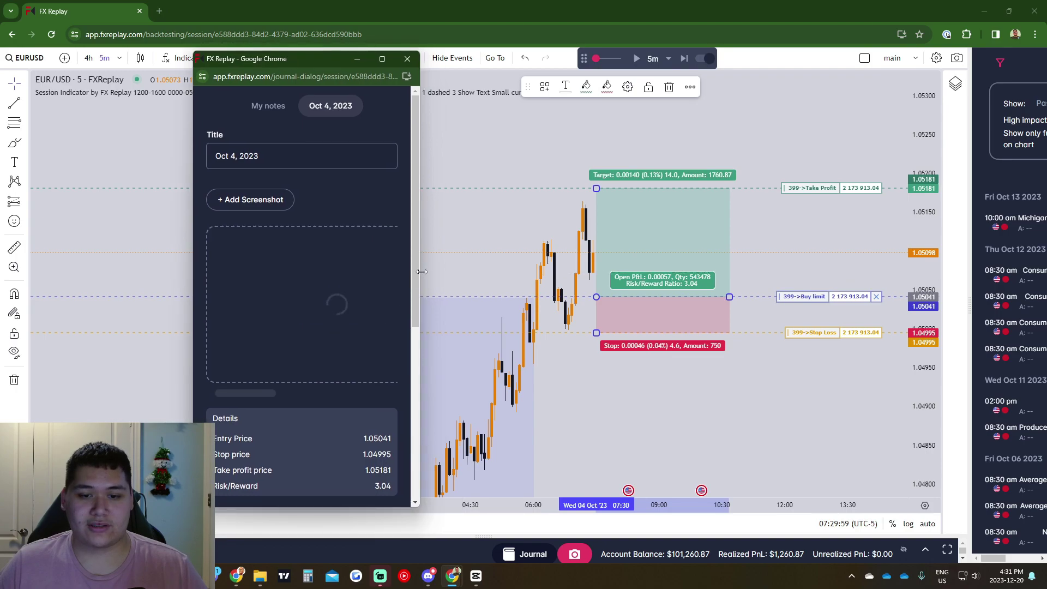
left_click_drag(418, 282, 599, 283)
scroll(422, 369, "down", 4)
scroll(422, 369, "down", 1)
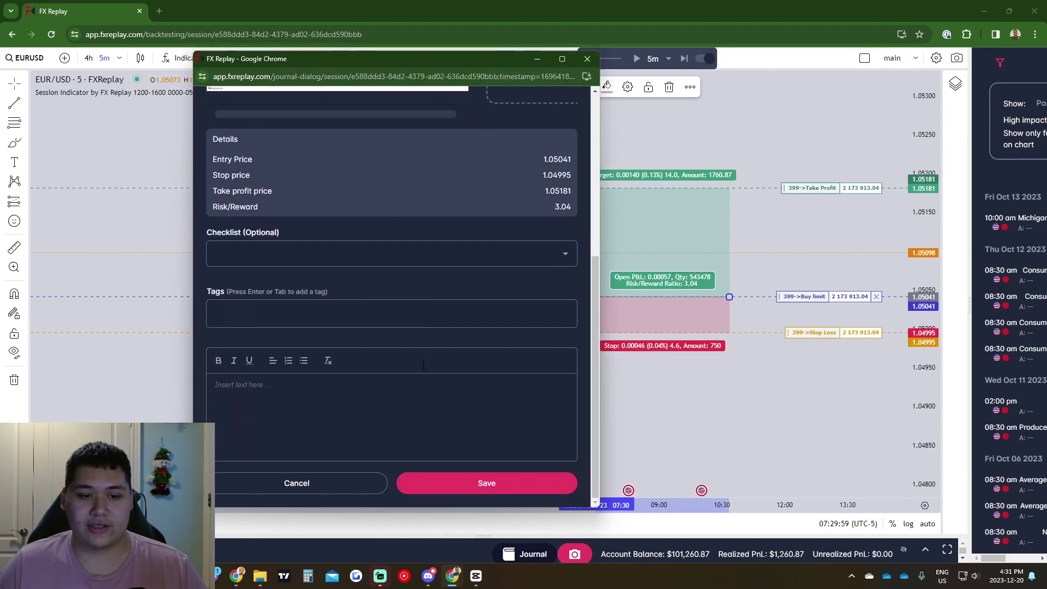
left_click(277, 249)
left_click(236, 277)
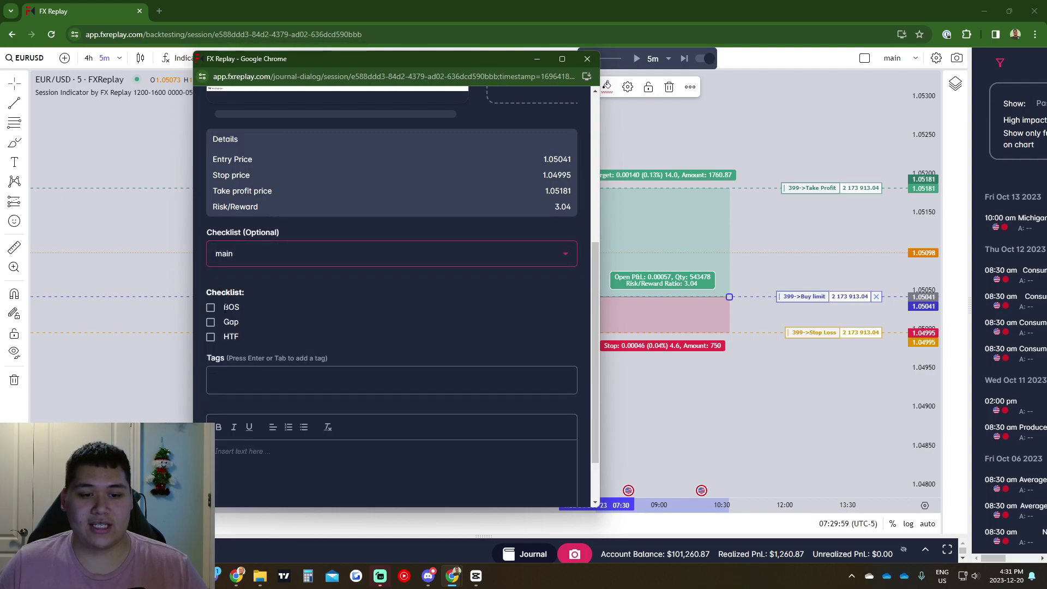
left_click(210, 337)
scroll(404, 353, "down", 1)
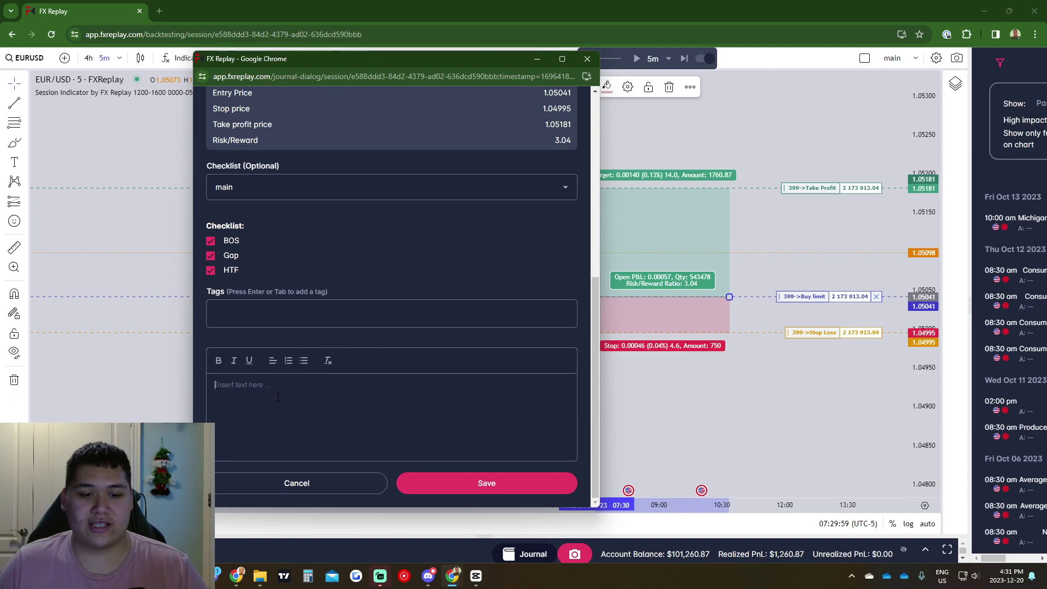
Step: Review the attached chart screenshot, save the Oct 4, 2023 journal entry and close its window
scroll(267, 385, "up", 4)
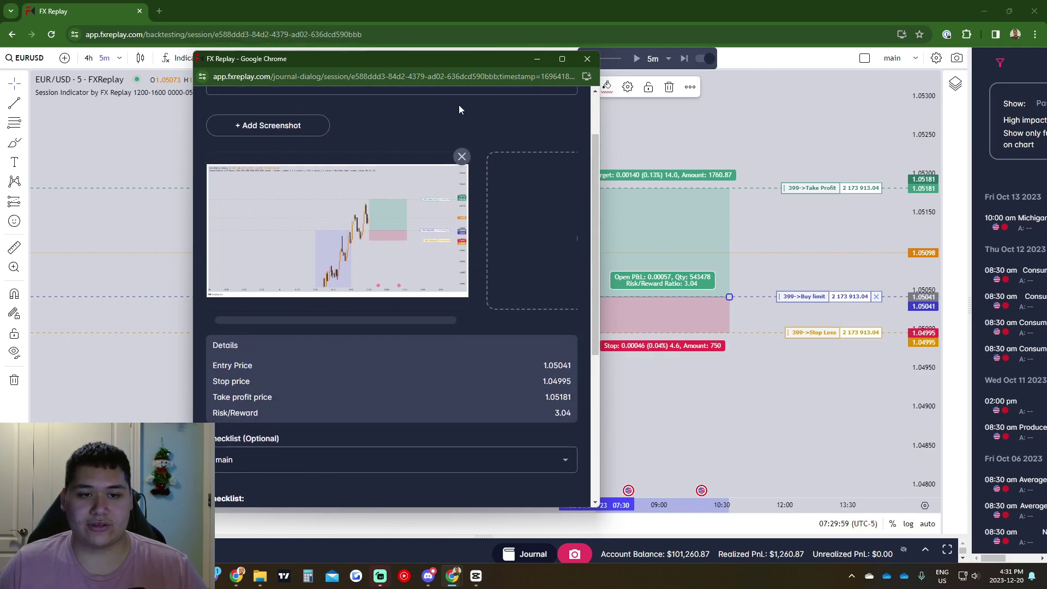
left_click_drag(407, 59, 399, 53)
scroll(481, 378, "down", 4)
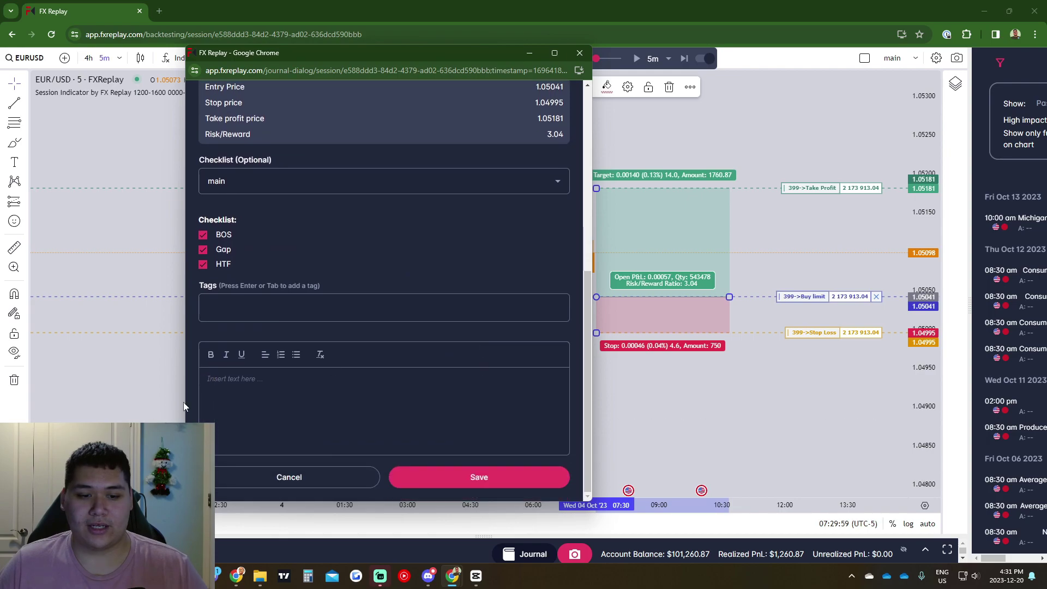
left_click(413, 478)
key("ctrl+w")
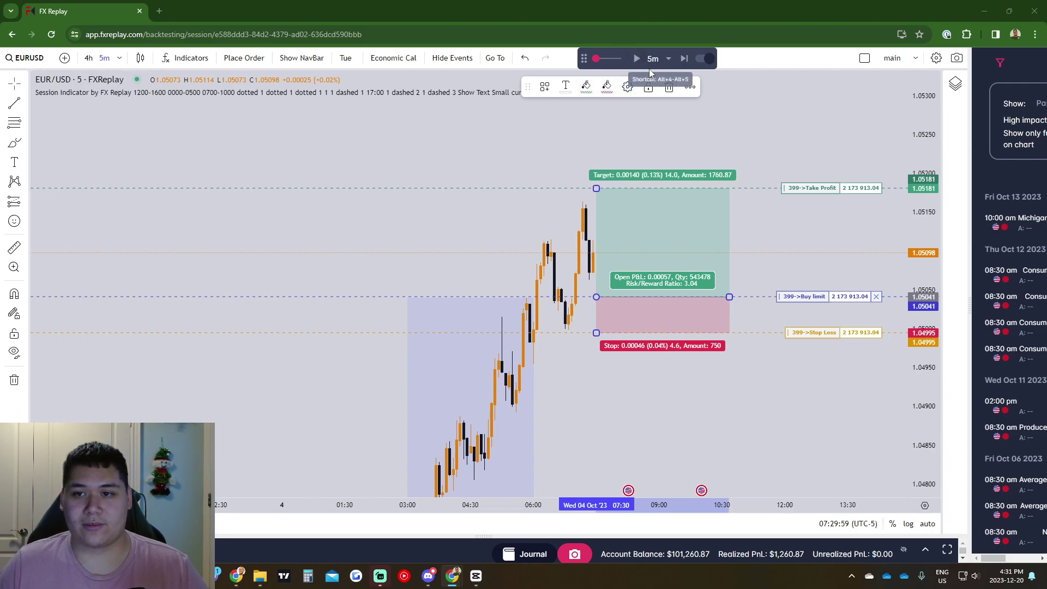
Step: Deselect the long position and advance the replay in 5-minute candles to 07:59:59 on 4 October
left_click(579, 126)
key("Right")
key("Right")
key("Right")
key("Right")
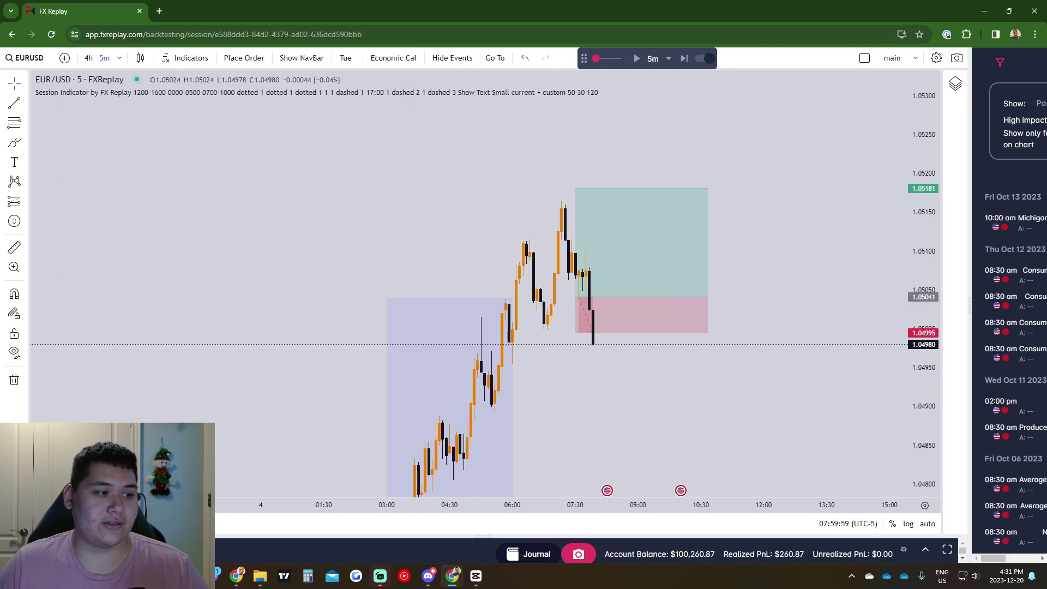
Step: Open the journal calendar for October 2023 and view the long trade's entry on the 4th
left_click_drag(0, 104, 286, 83)
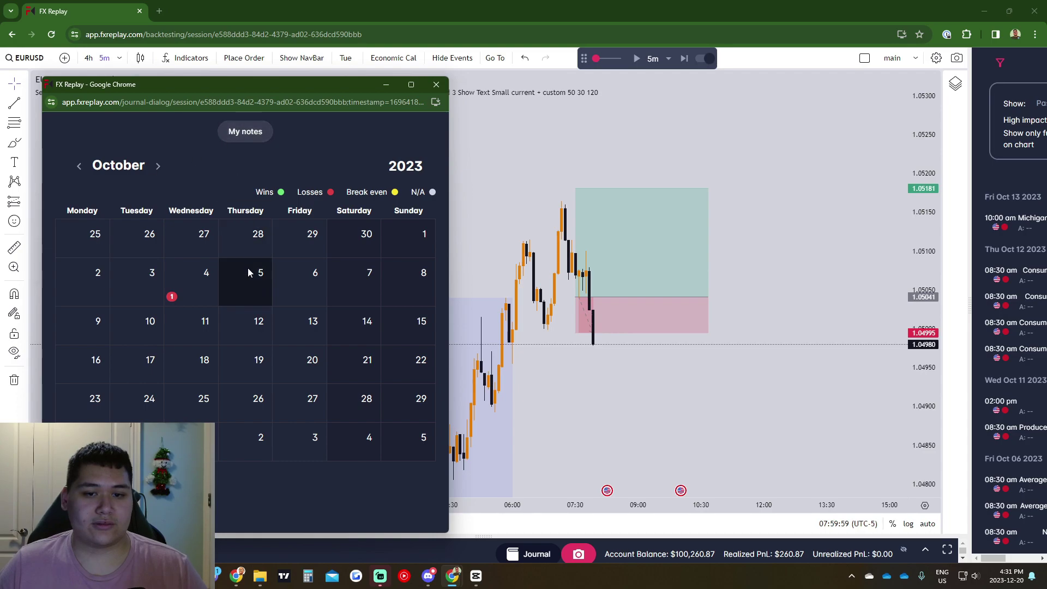
left_click(186, 277)
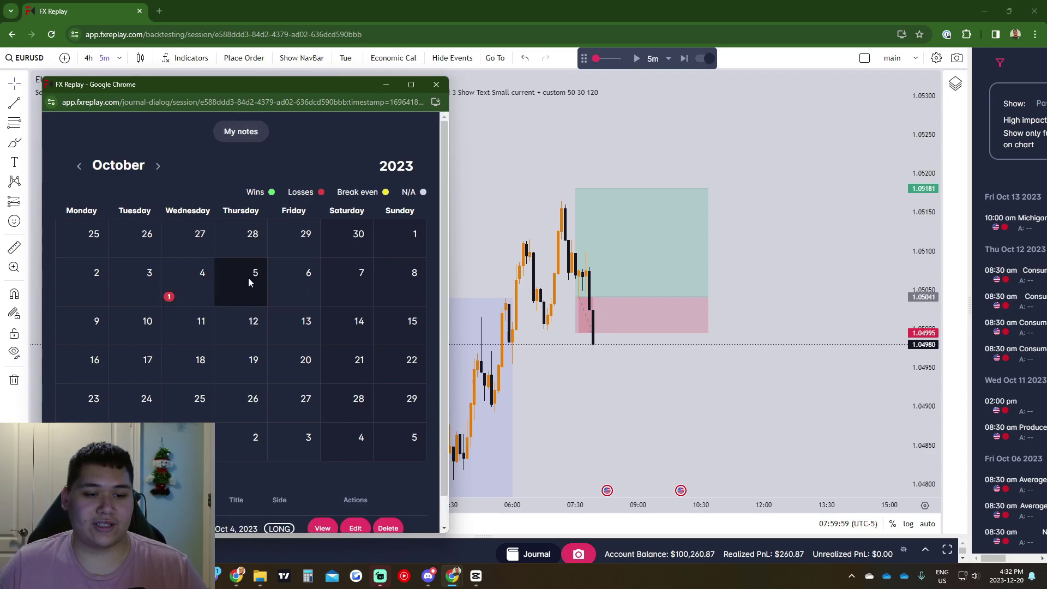
scroll(298, 355, "down", 1)
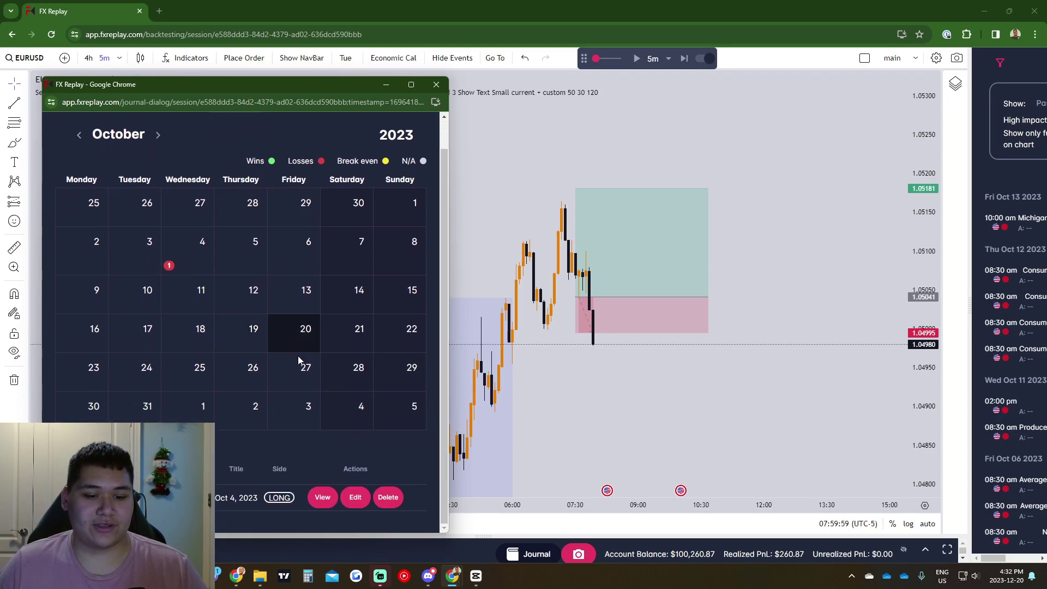
left_click(322, 497)
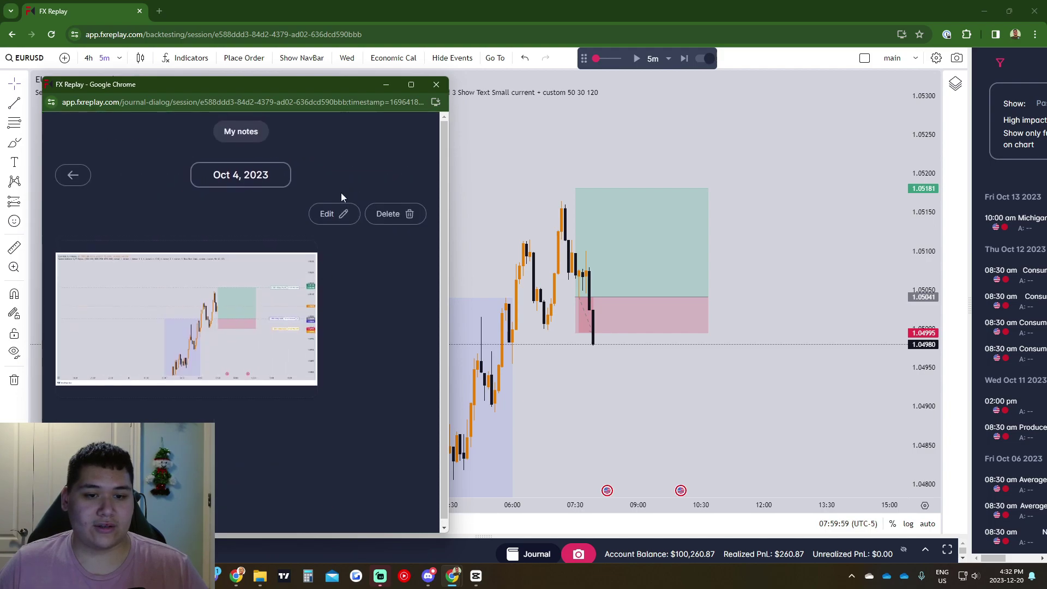
Step: Edit the Oct 4, 2023 journal entry to add a screenshot of the current chart, and save it
left_click(334, 213)
scroll(345, 325, "down", 2)
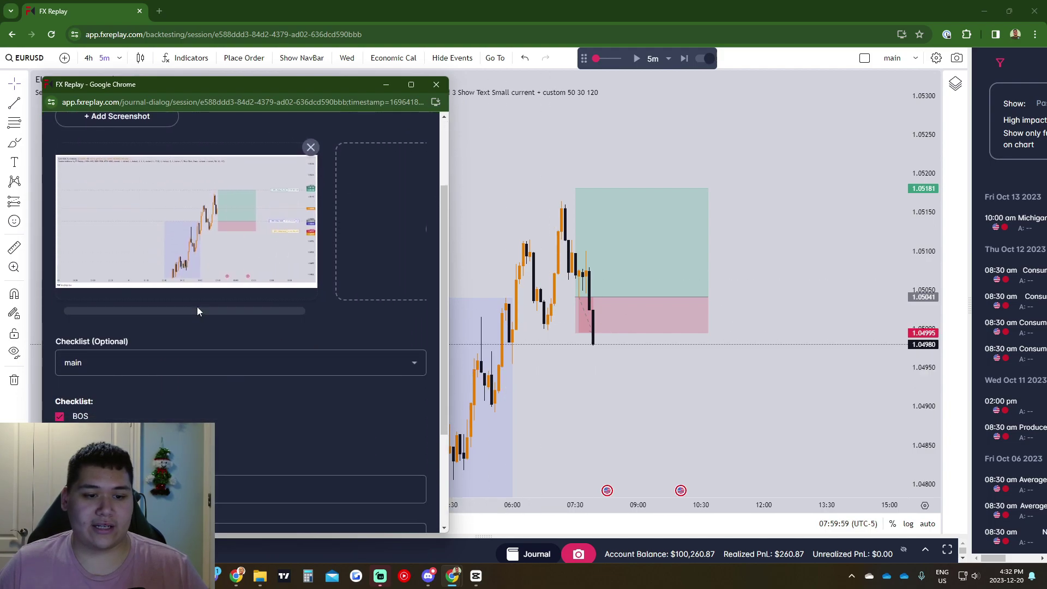
left_click(310, 231)
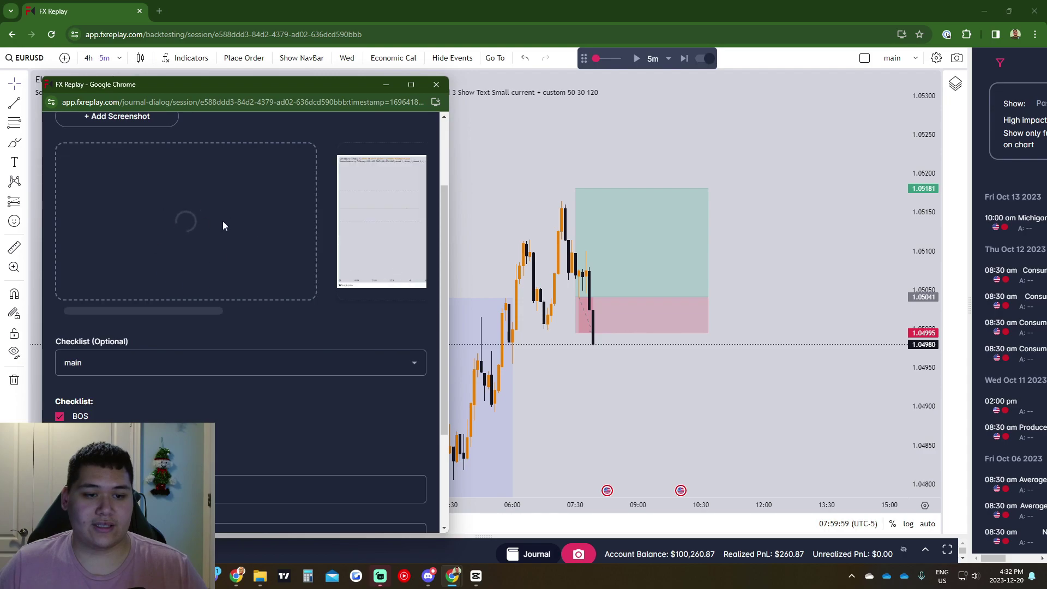
scroll(202, 297, "down", 3)
scroll(149, 278, "up", 5)
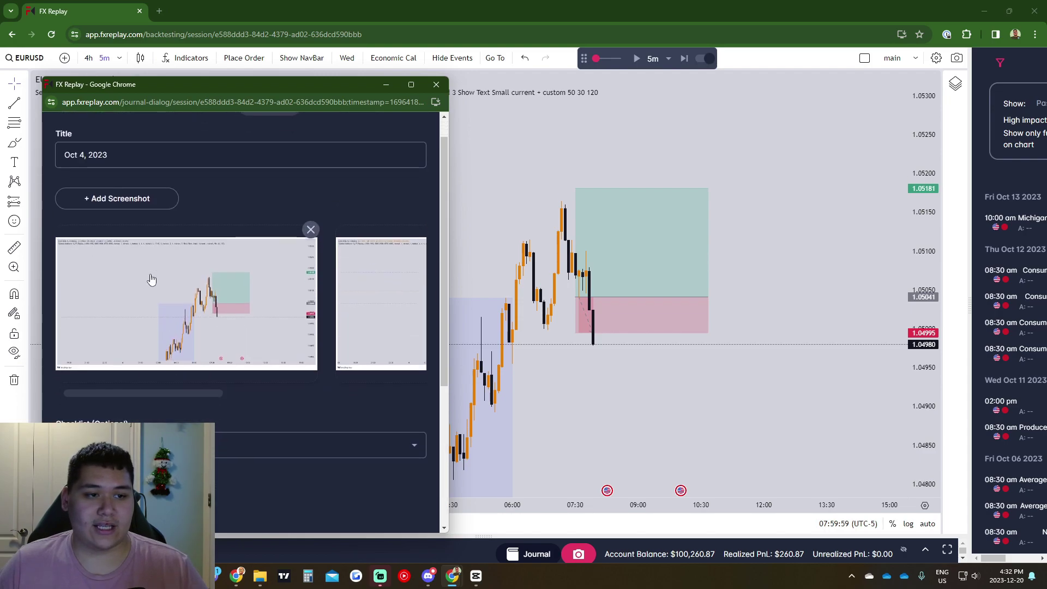
scroll(328, 417, "down", 5)
left_click(303, 515)
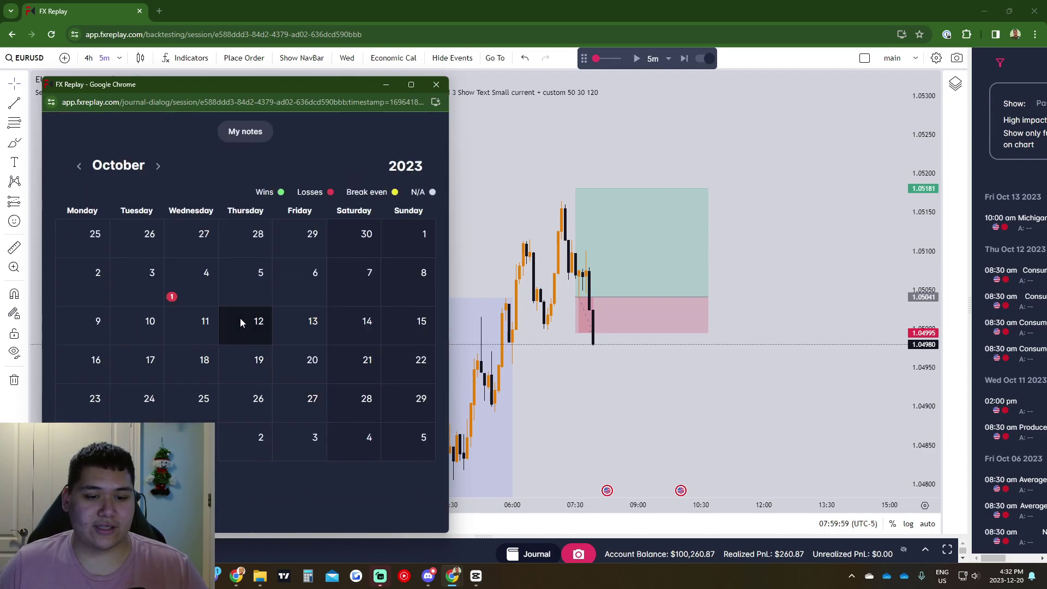
left_click(172, 295)
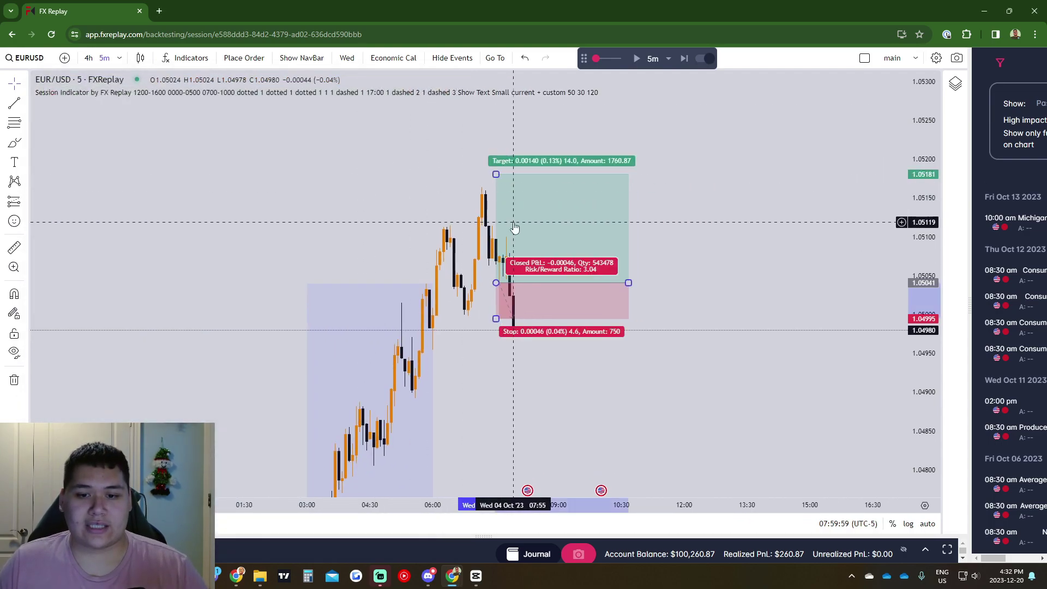
Step: Remove the long position drawing from the 4 October chart
mouse_move(579, 165)
left_mouse_down()
mouse_move(622, 171)
mouse_move(570, 167)
left_mouse_up()
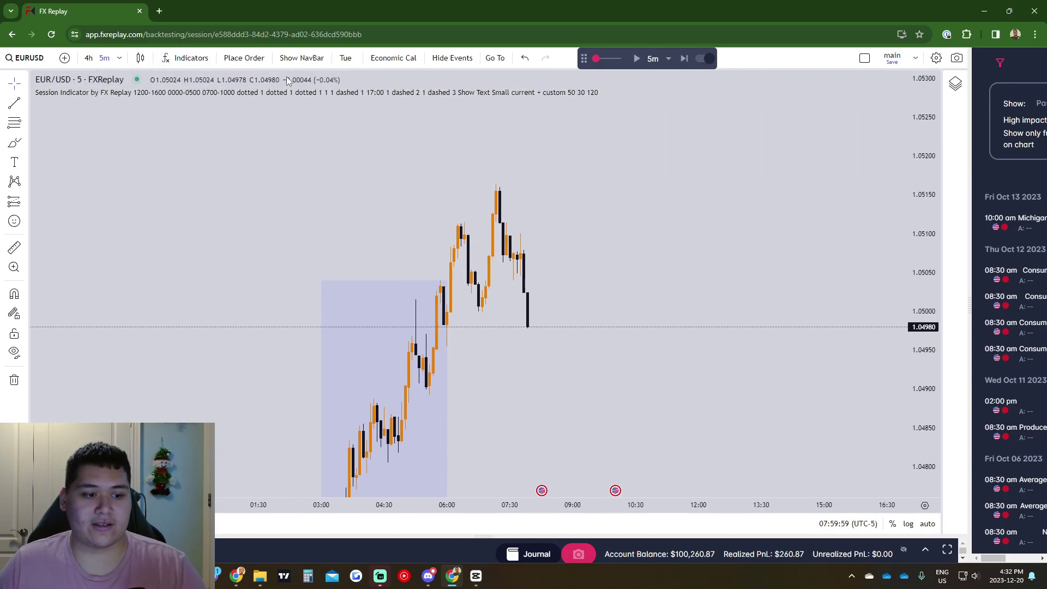
scroll(649, 311, "down", 3)
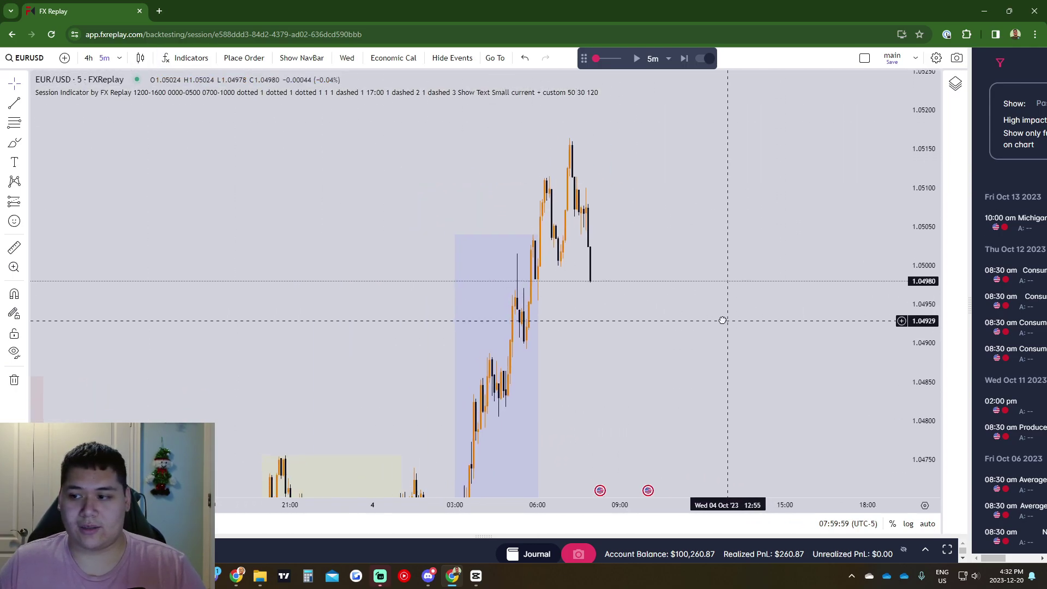
scroll(722, 321, "right", 2)
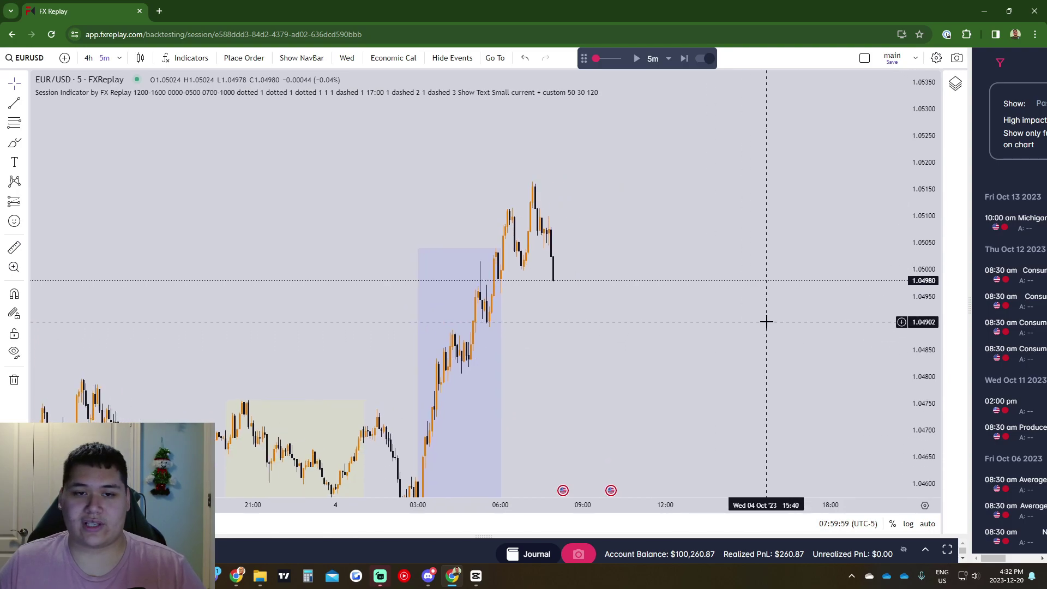